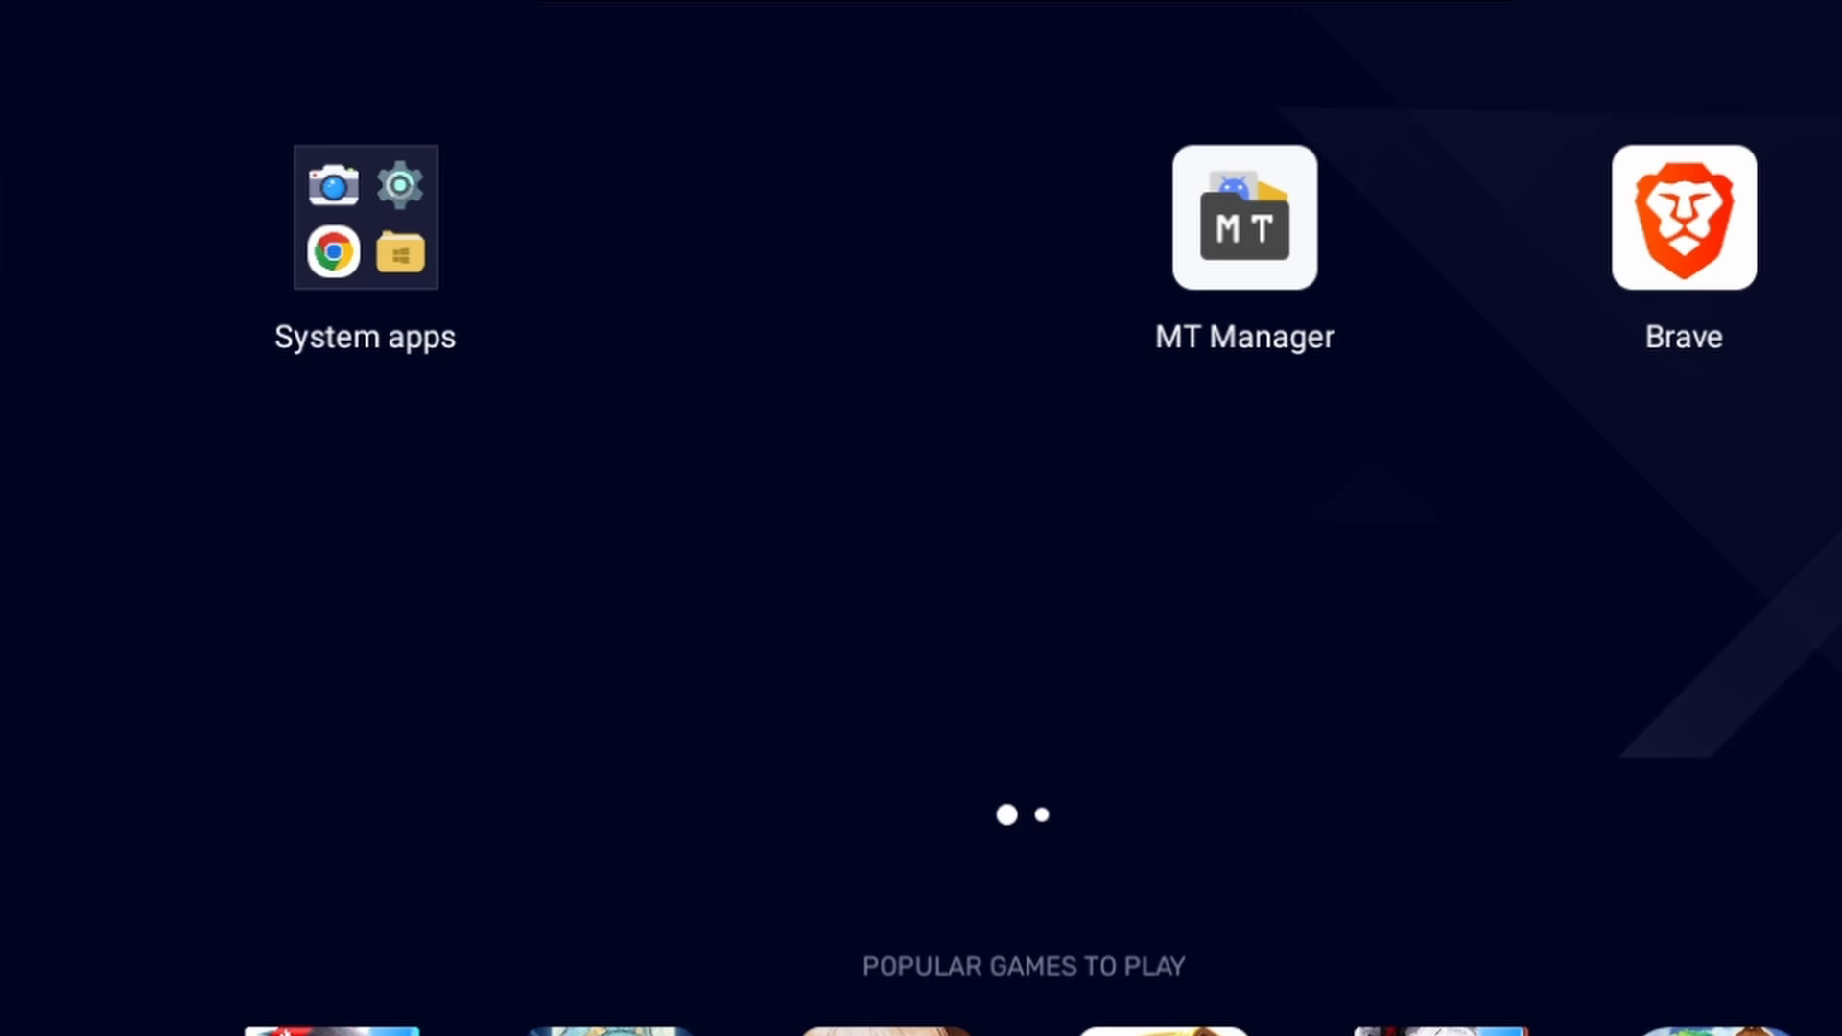
# Step: Switch to File Explorer and go to the root of Local Disk (C:)
pyautogui.hotkey('alt', 'Tab')
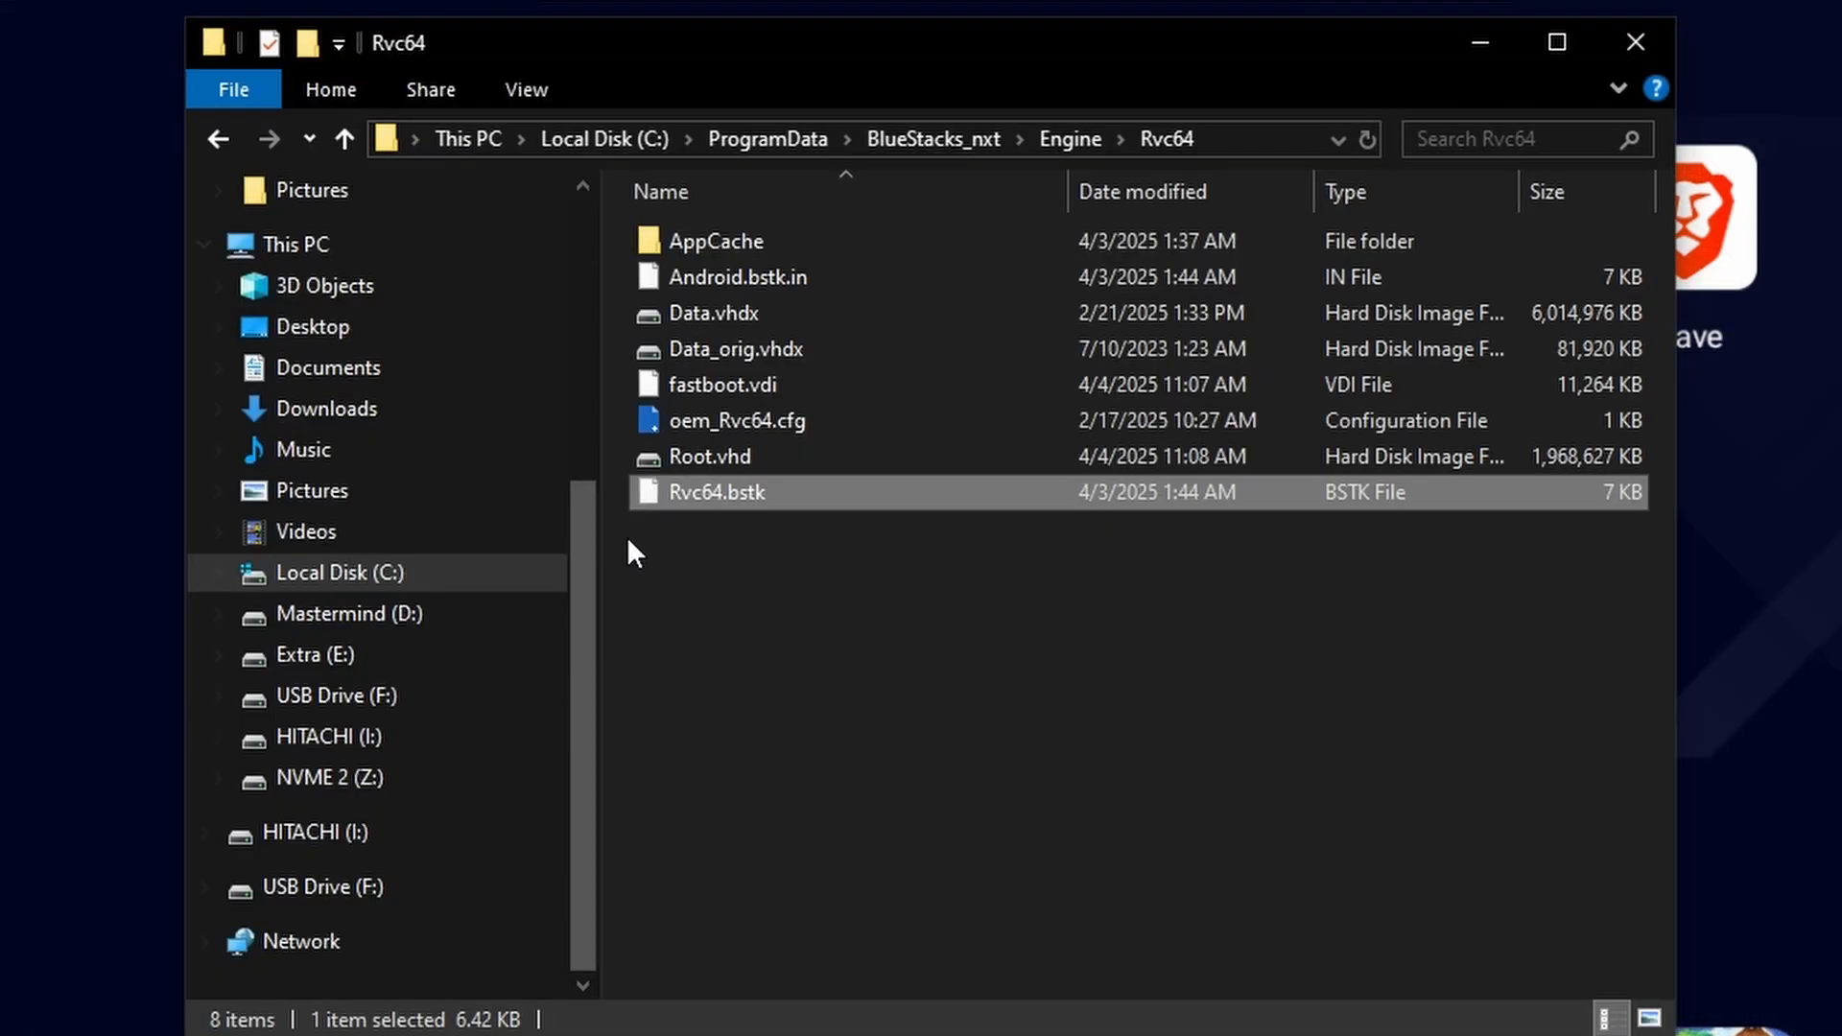
pyautogui.click(568, 138)
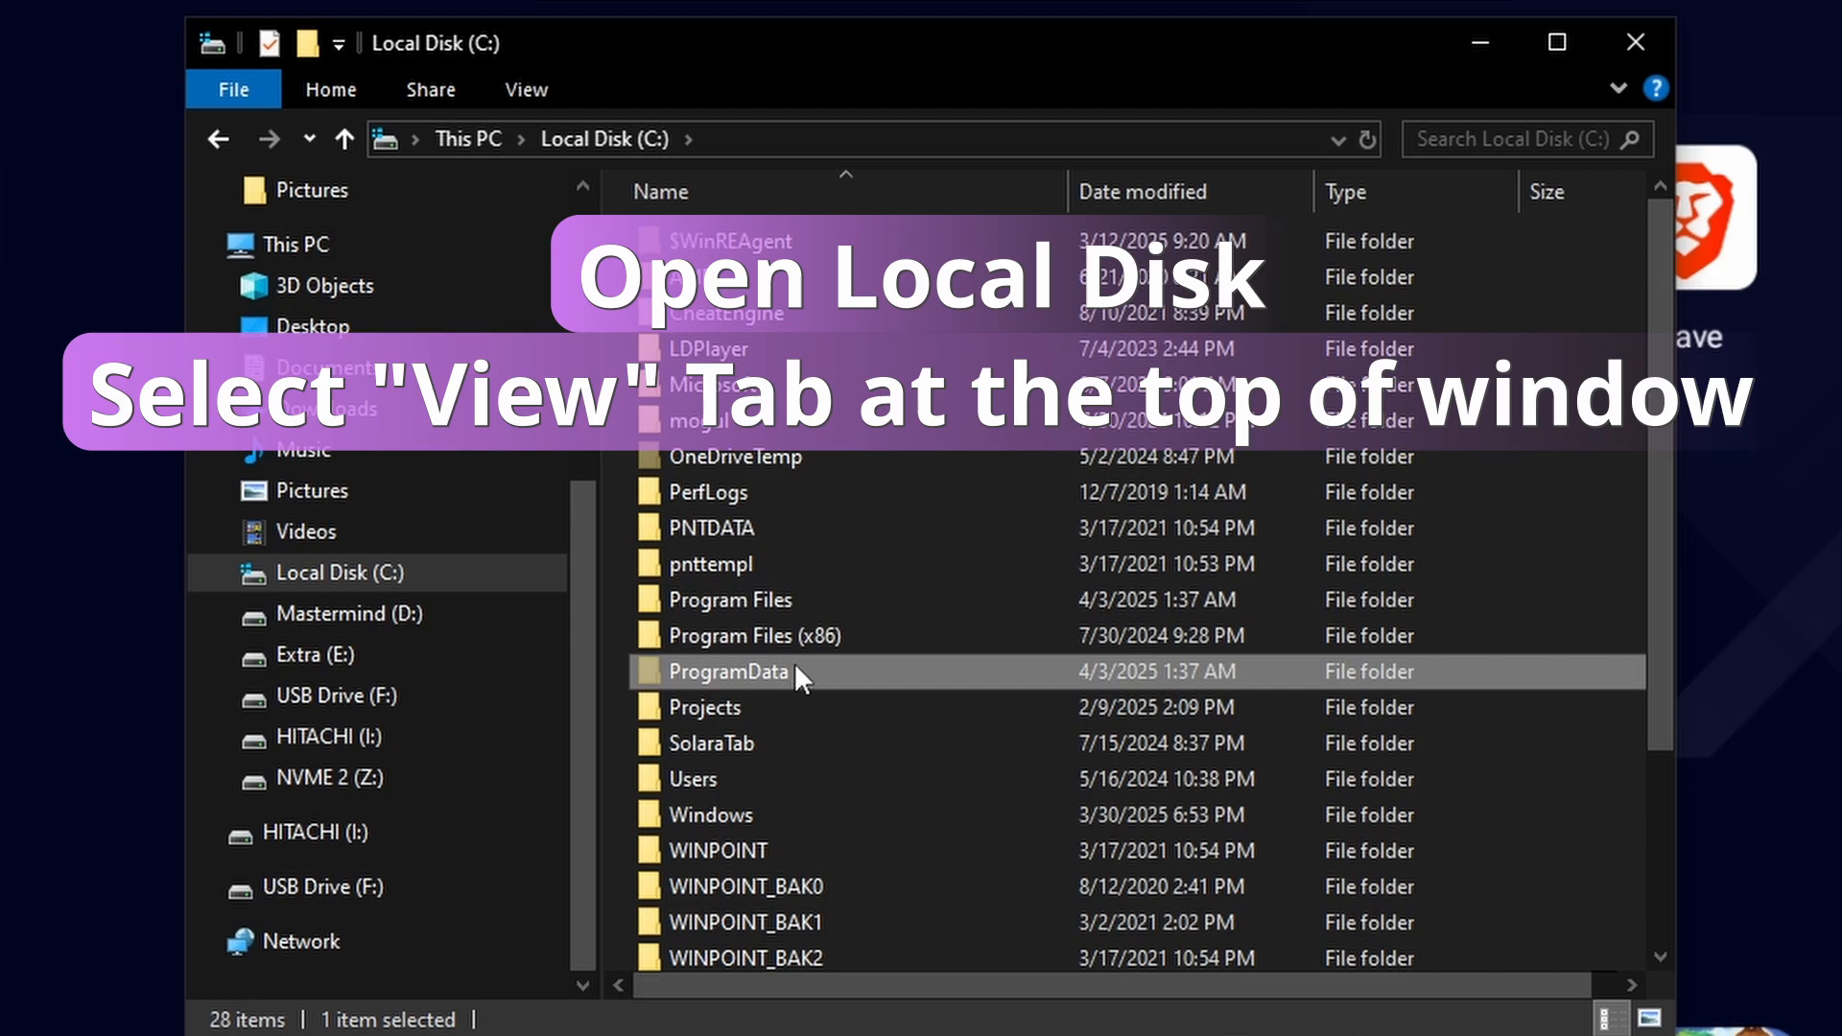
pyautogui.click(696, 714)
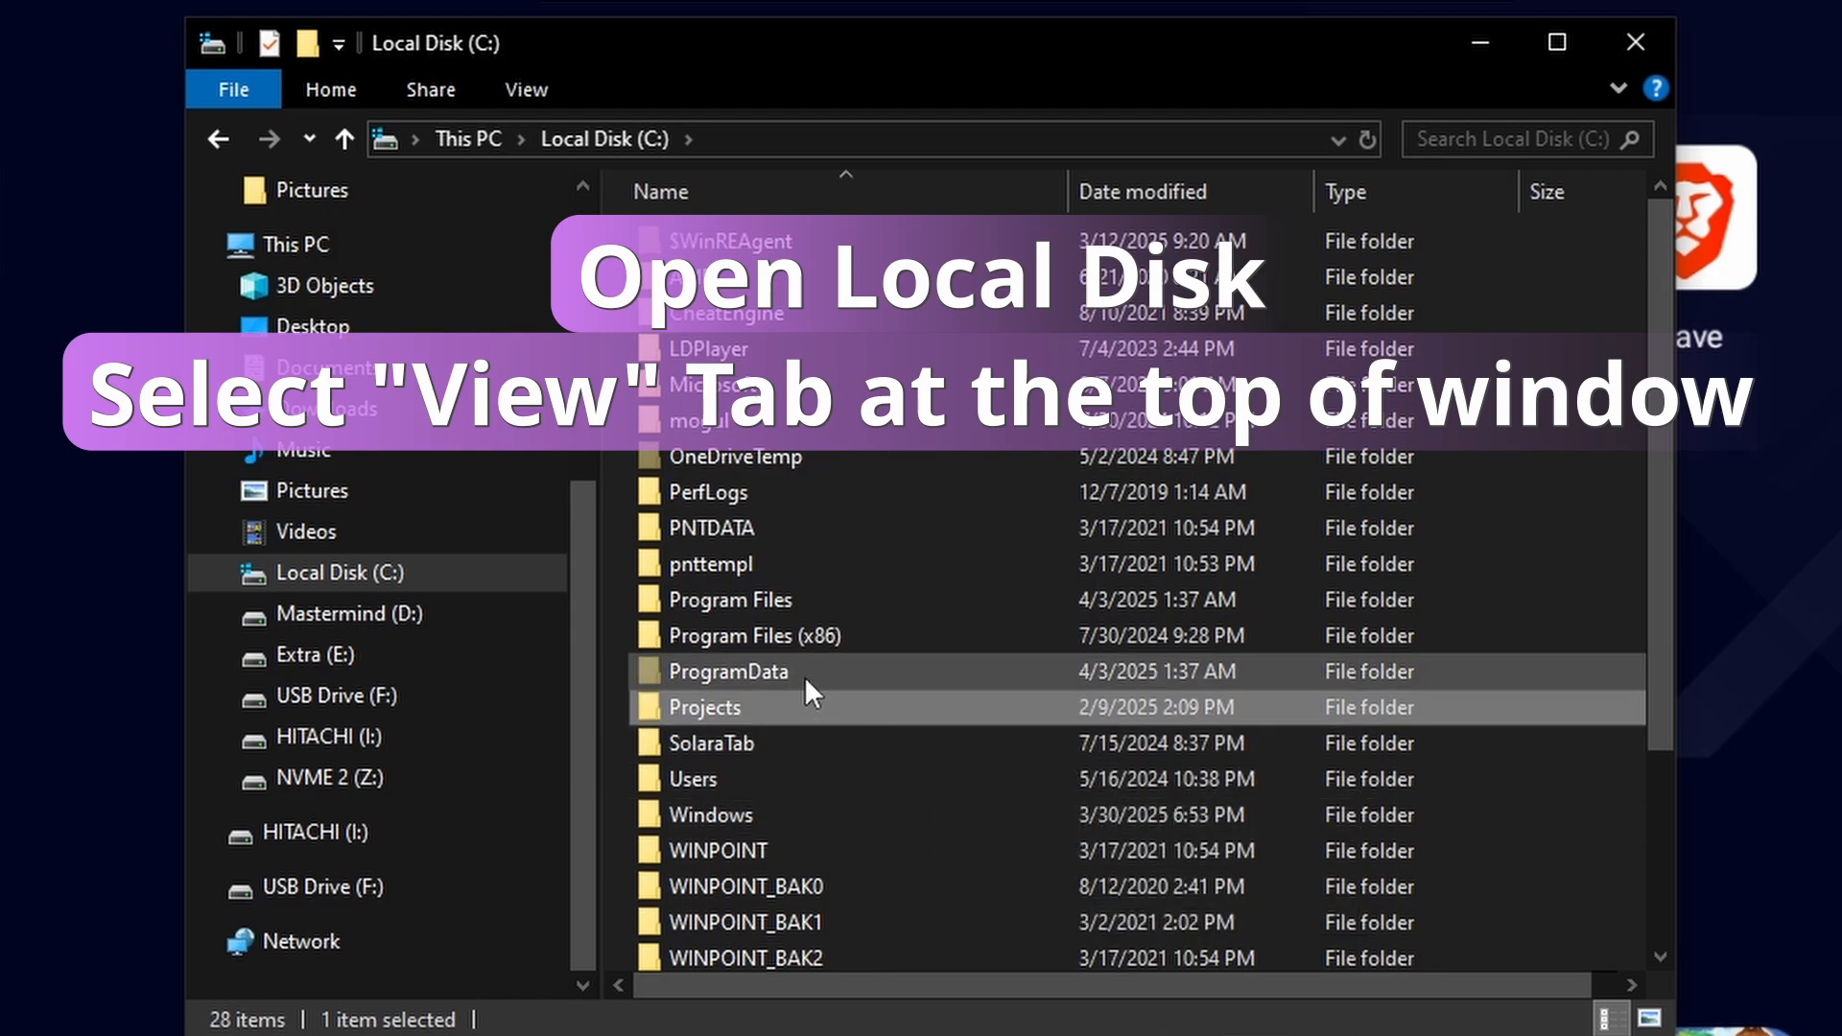
pyautogui.click(741, 676)
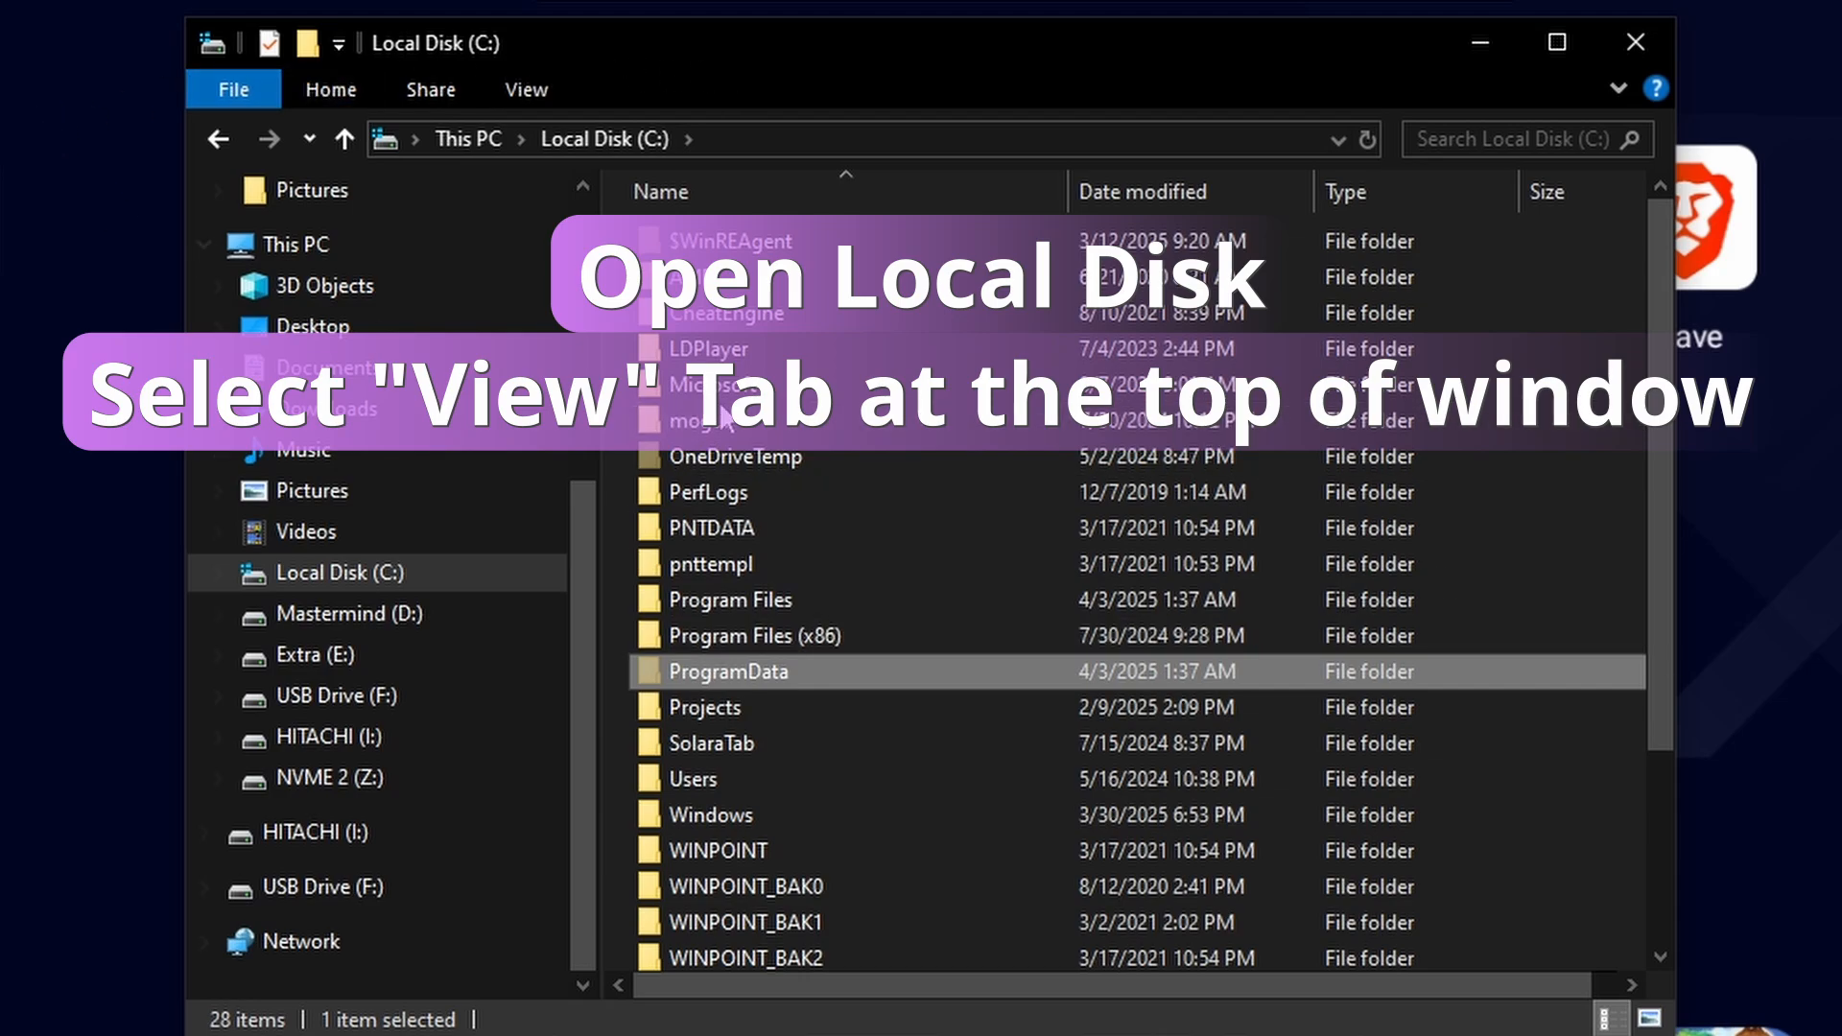
pyautogui.click(370, 573)
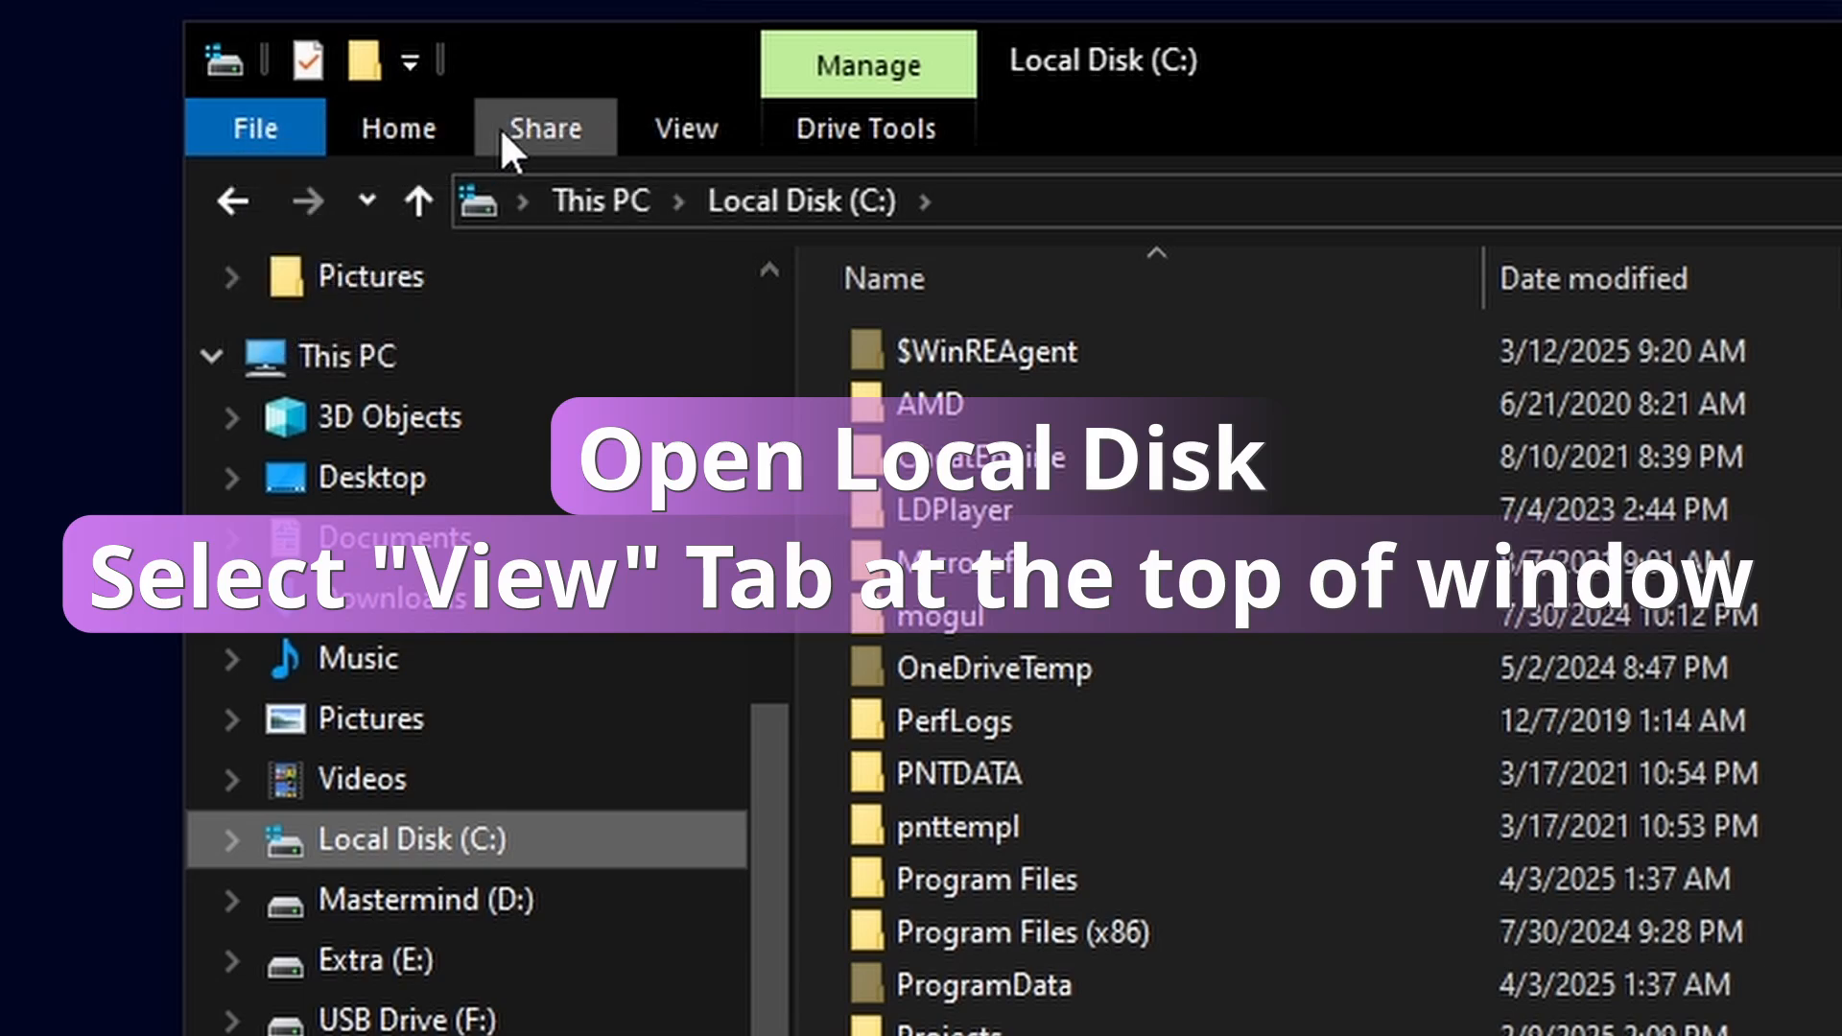
# Step: Enable the display of hidden items and open the ProgramData folder on Local Disk (C:)
pyautogui.click(710, 134)
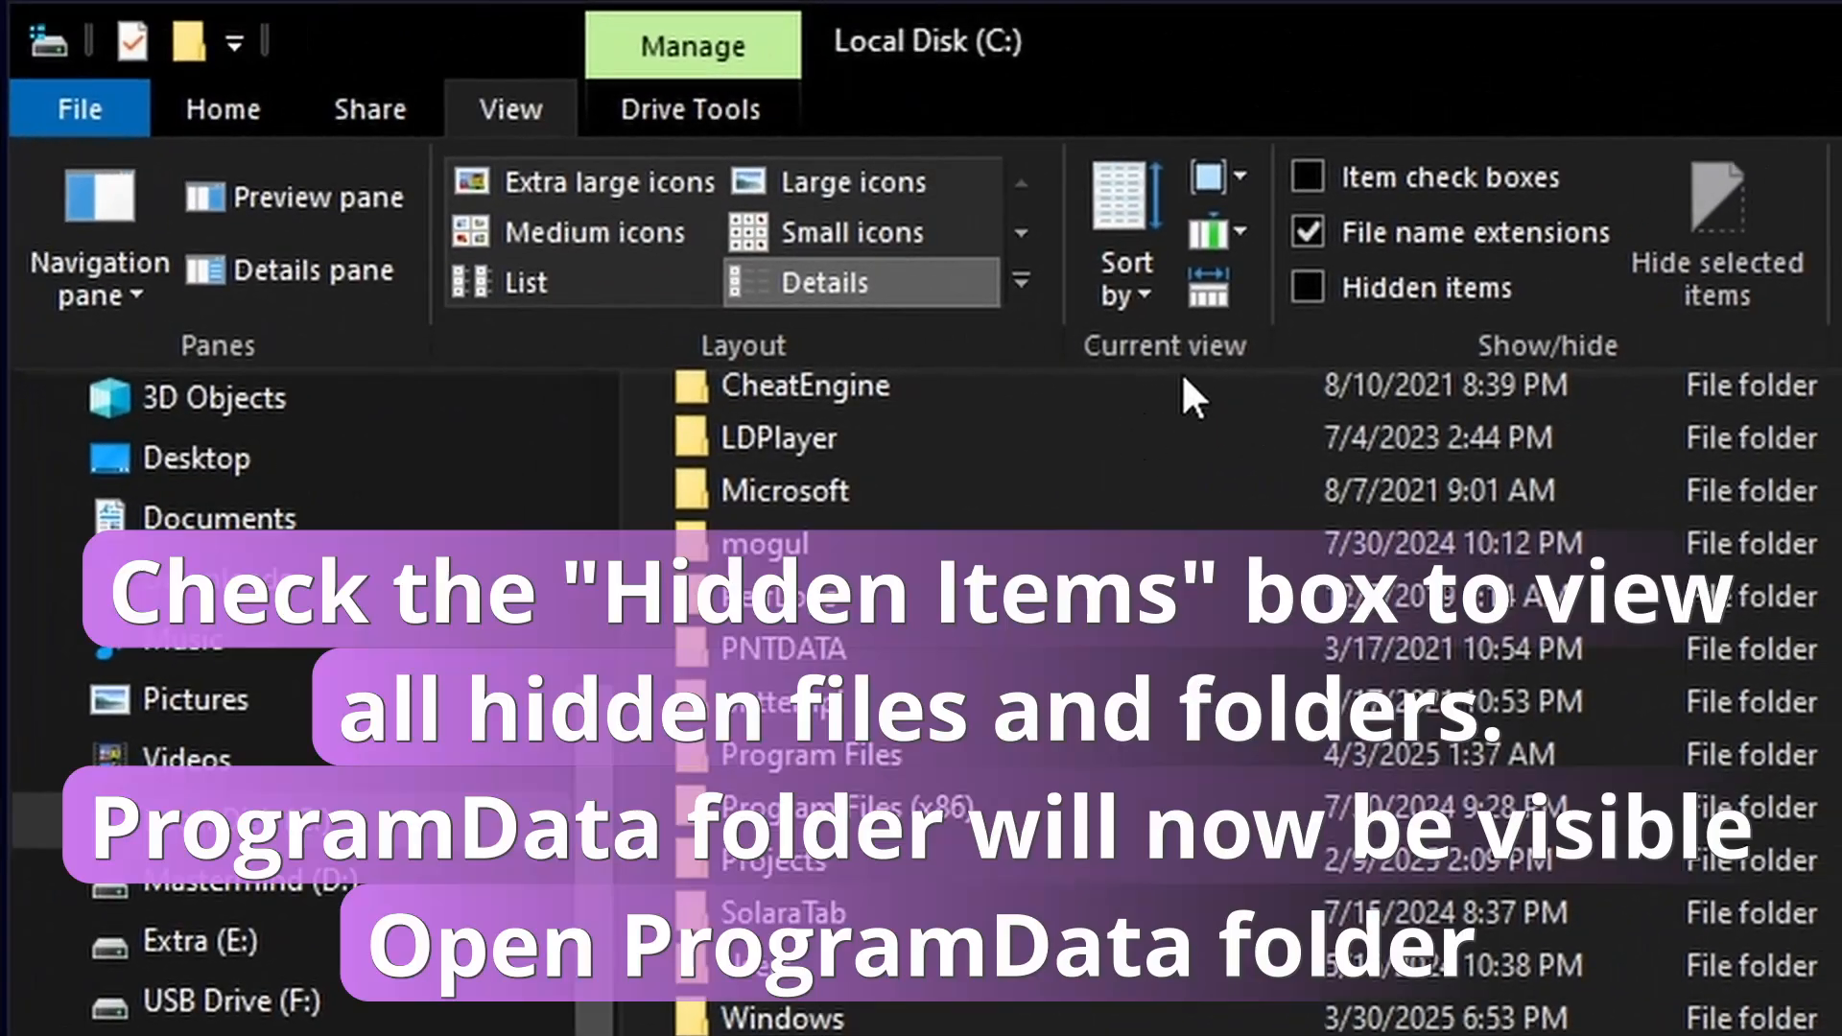
pyautogui.click(1305, 285)
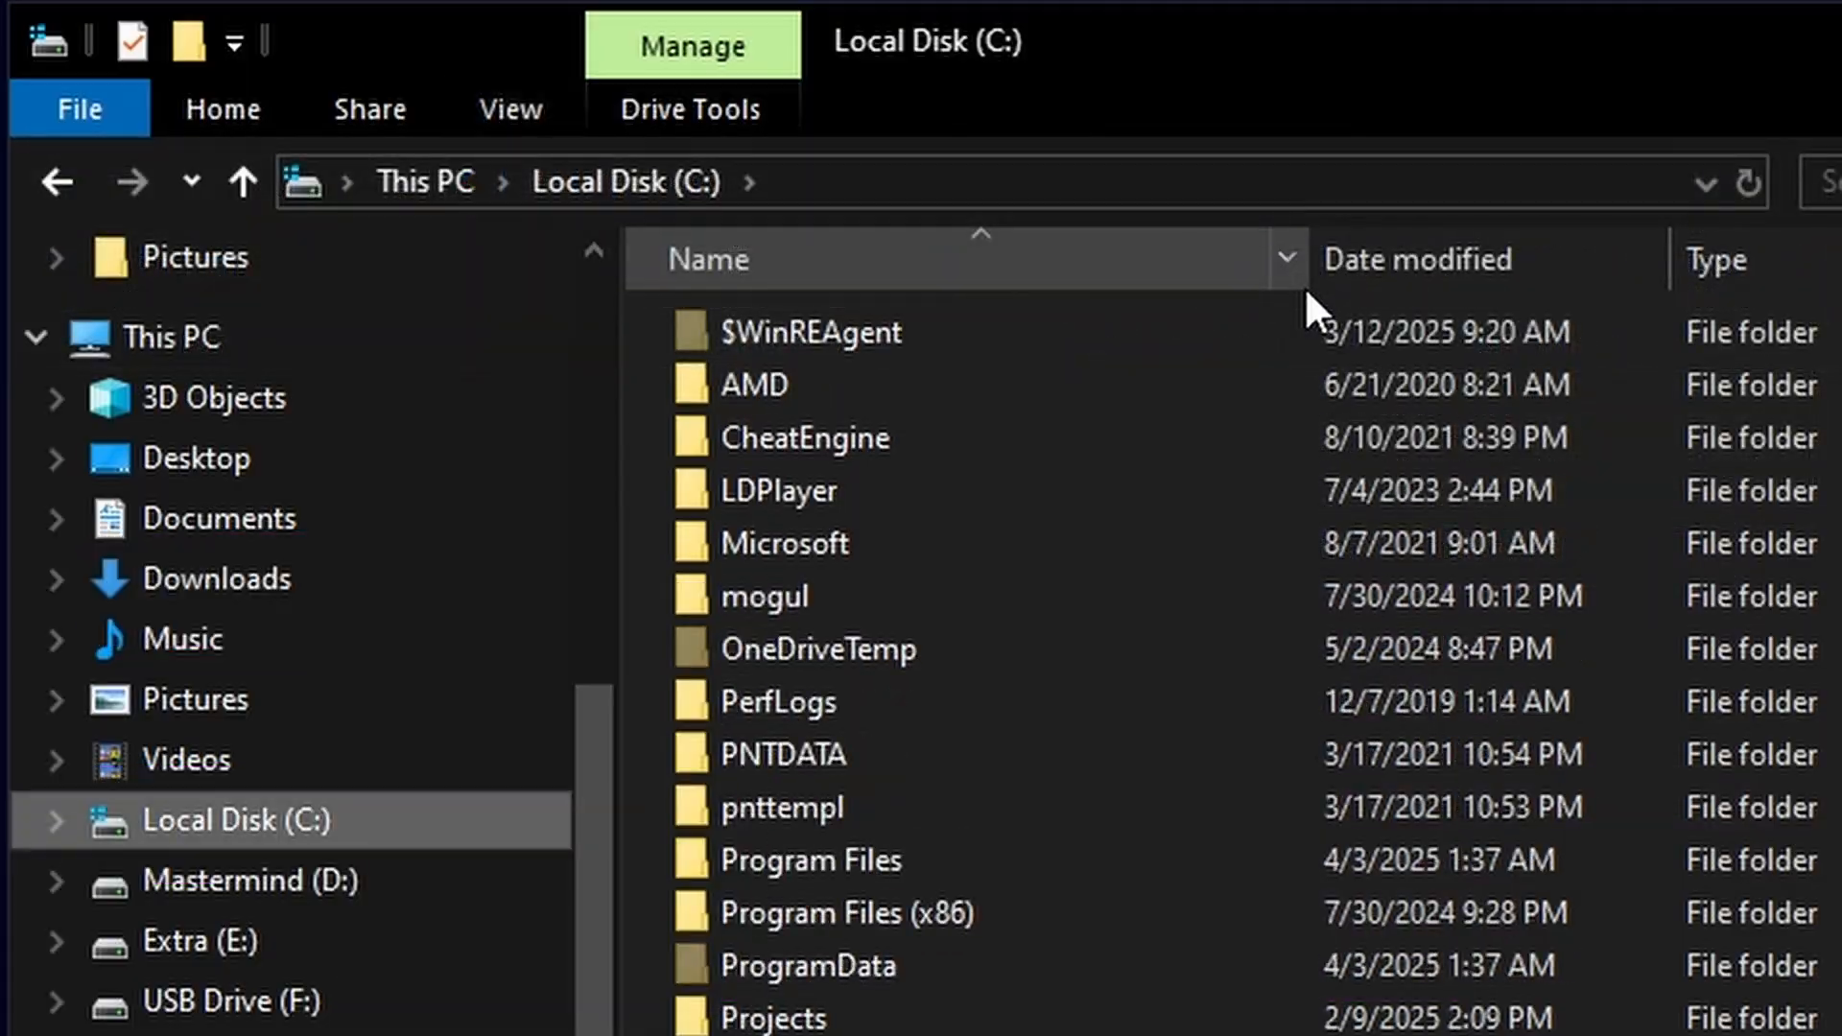
pyautogui.click(855, 965)
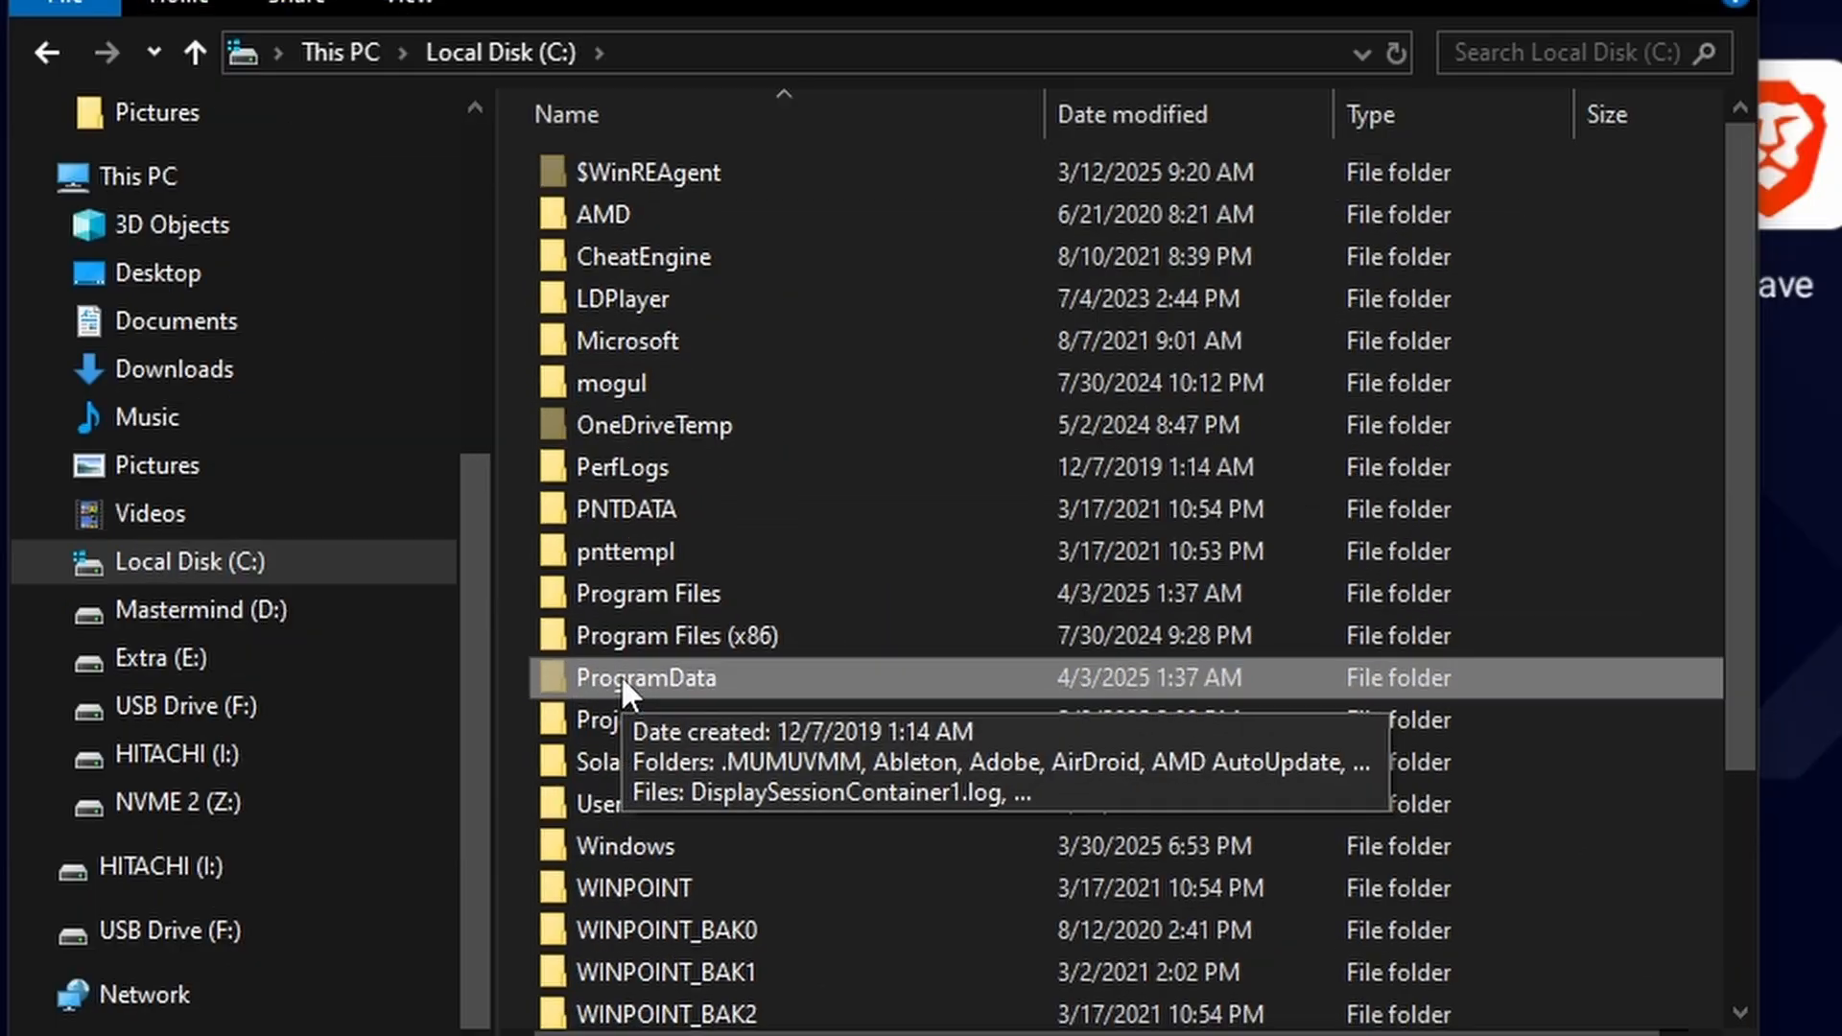
pyautogui.doubleClick(699, 669)
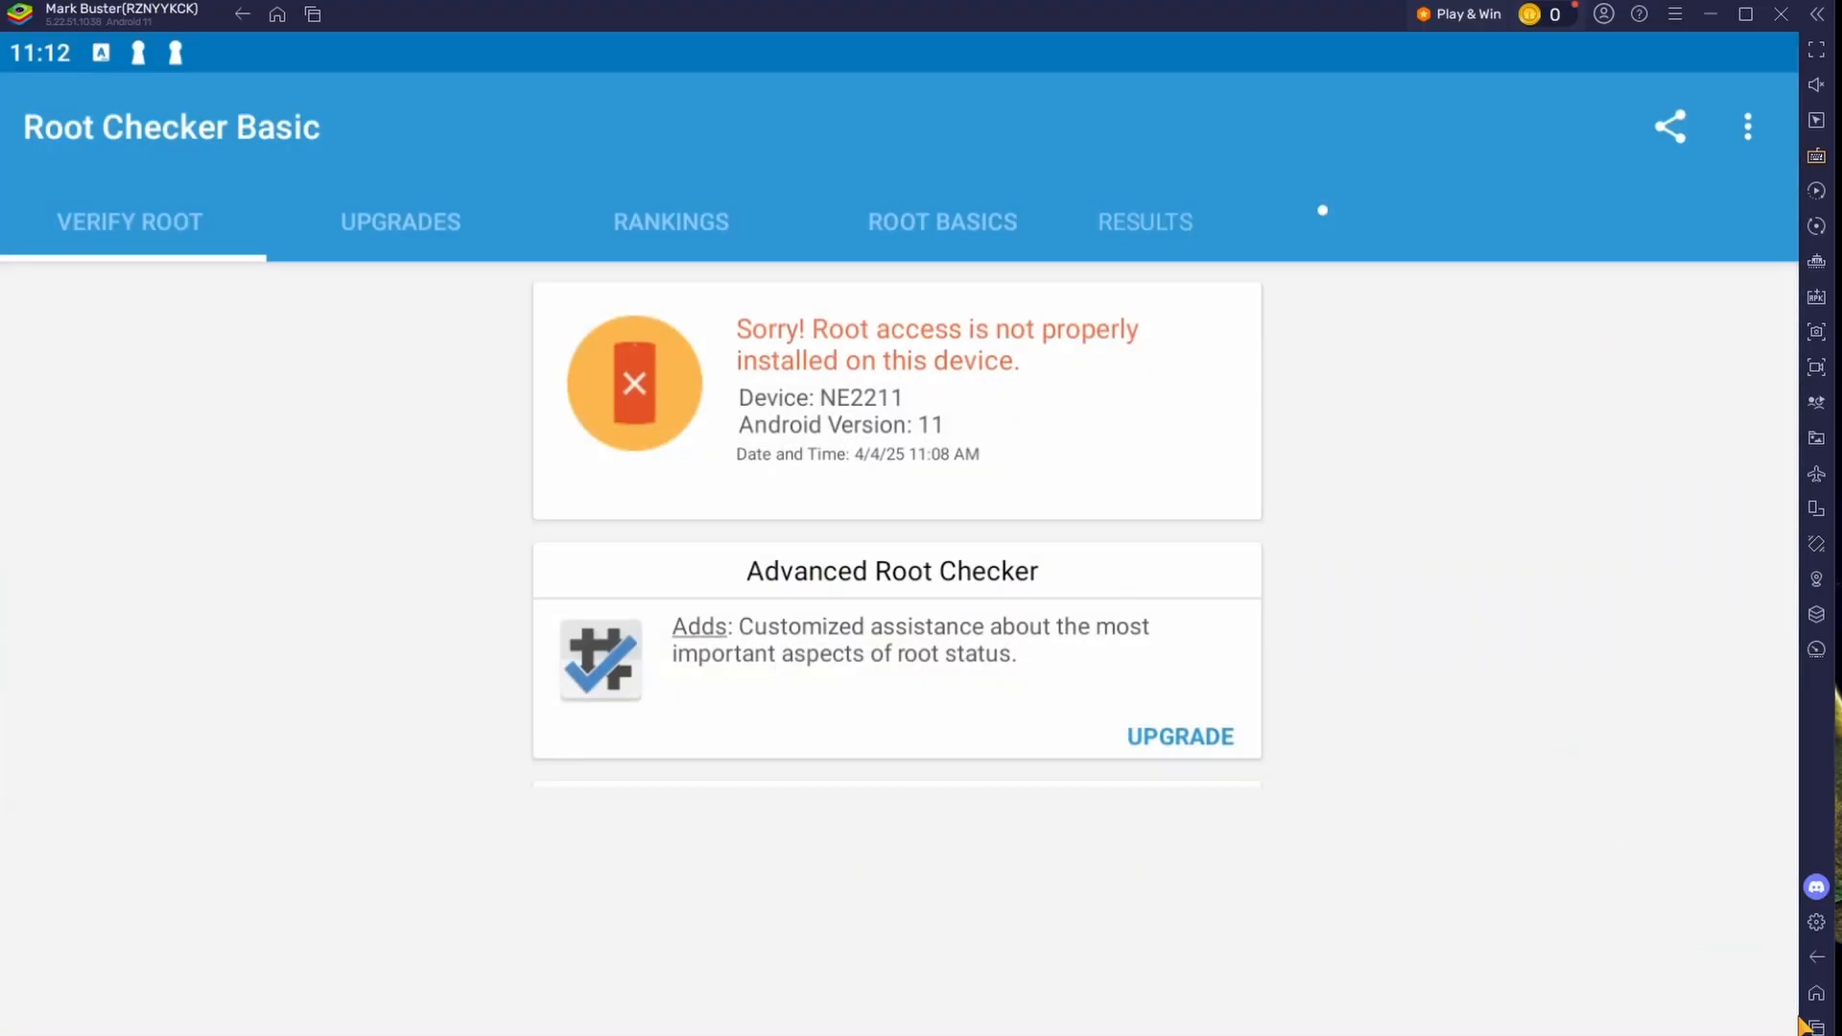
# Step: Restart Root Checker Basic in the BlueStacks instance and verify the device's root status
pyautogui.click(1817, 1027)
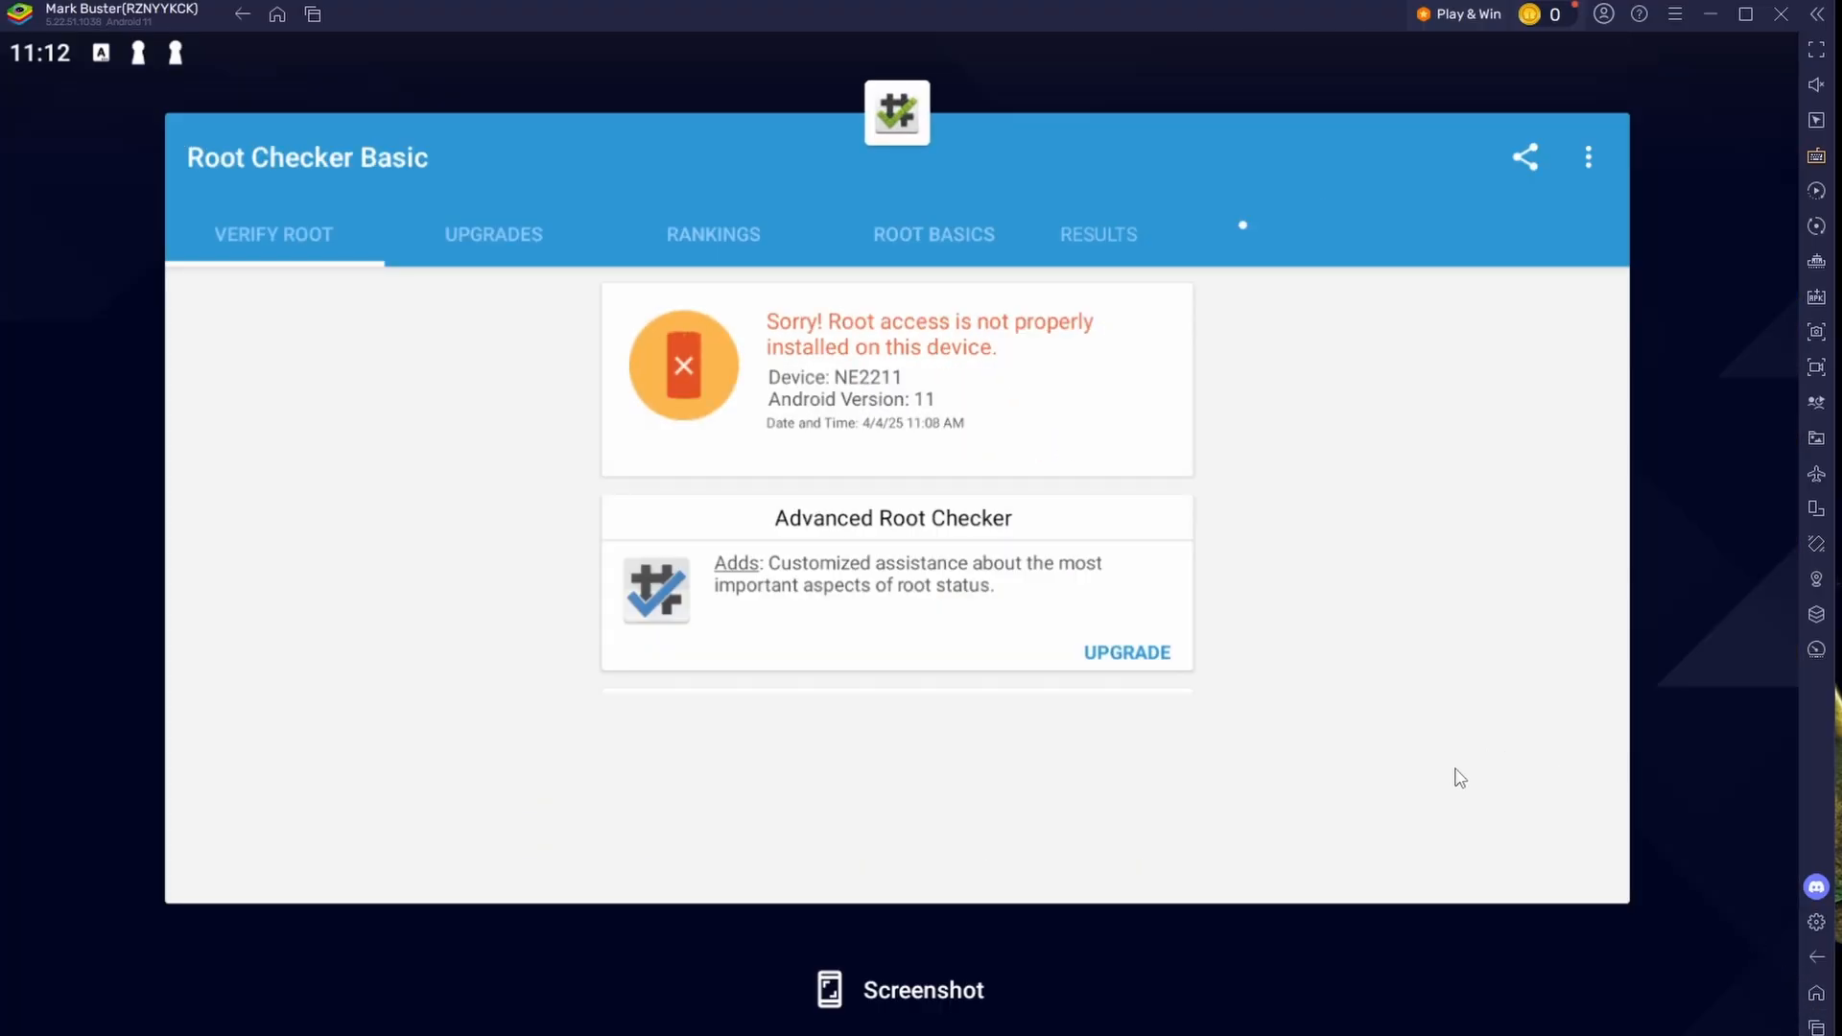
pyautogui.moveTo(1452, 773); pyautogui.dragTo(1254, 185)
pyautogui.click(1614, 357)
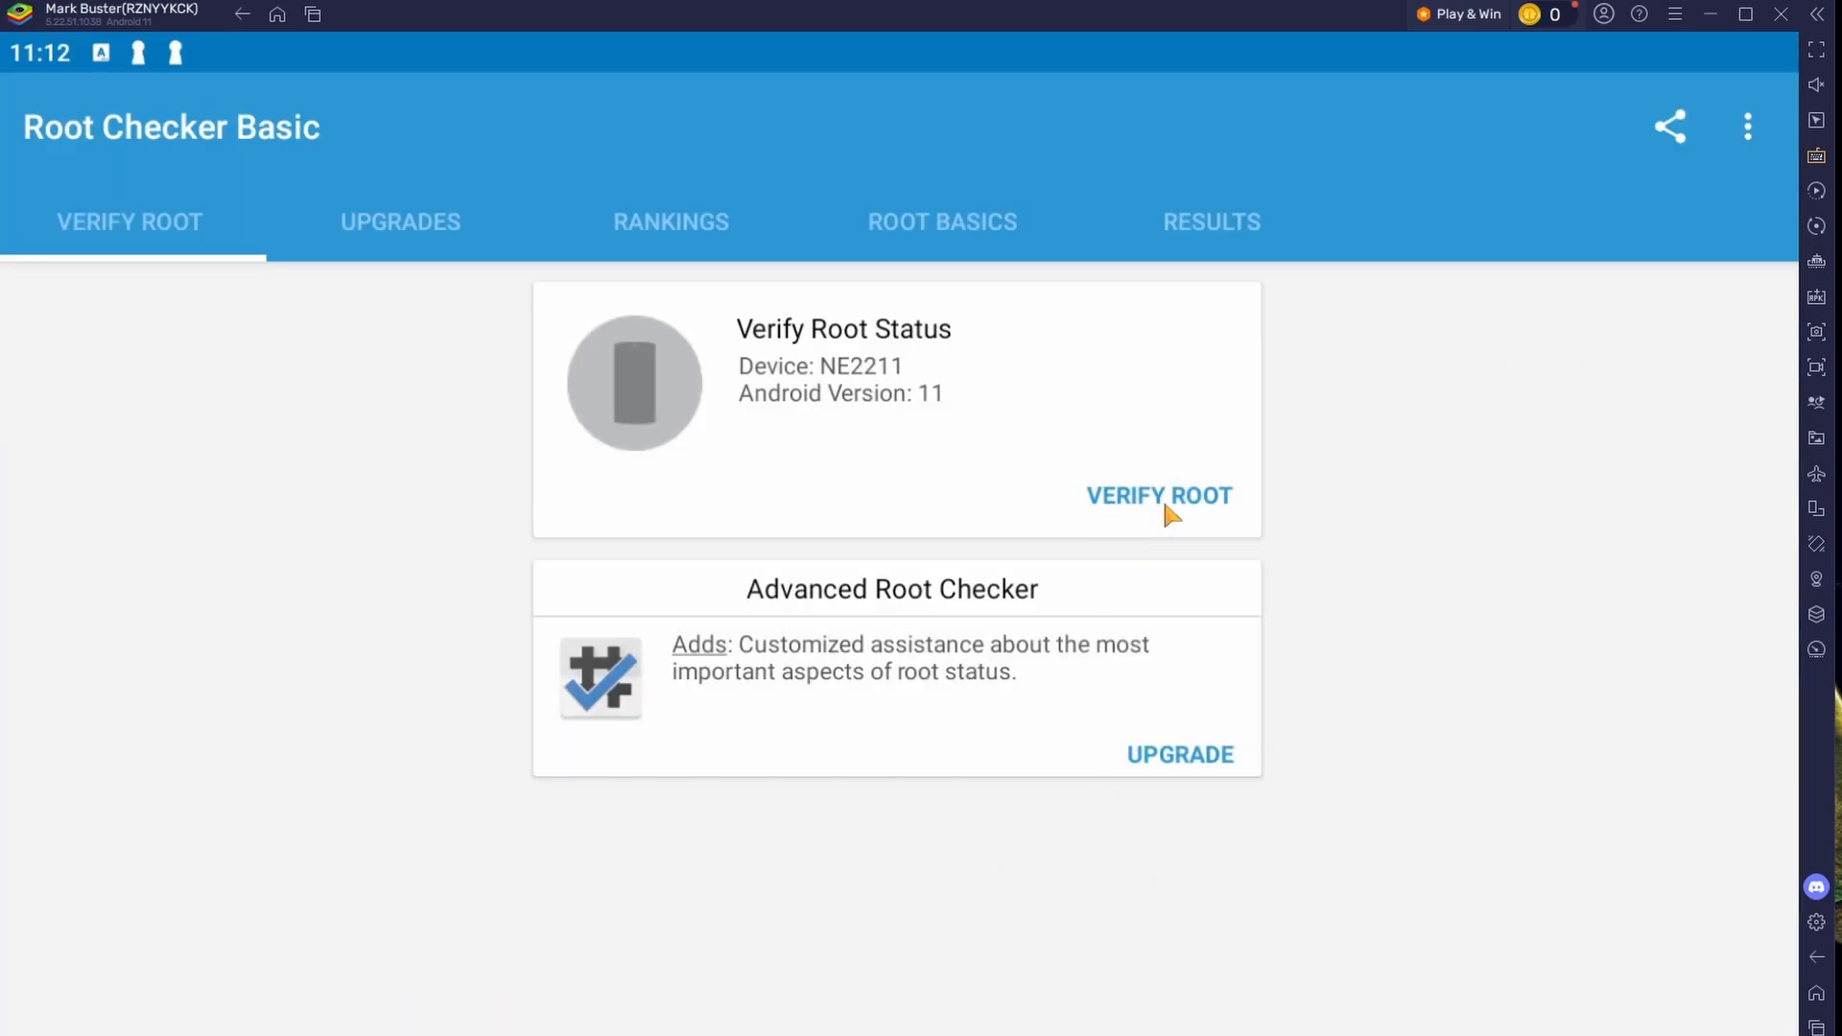
pyautogui.click(1177, 499)
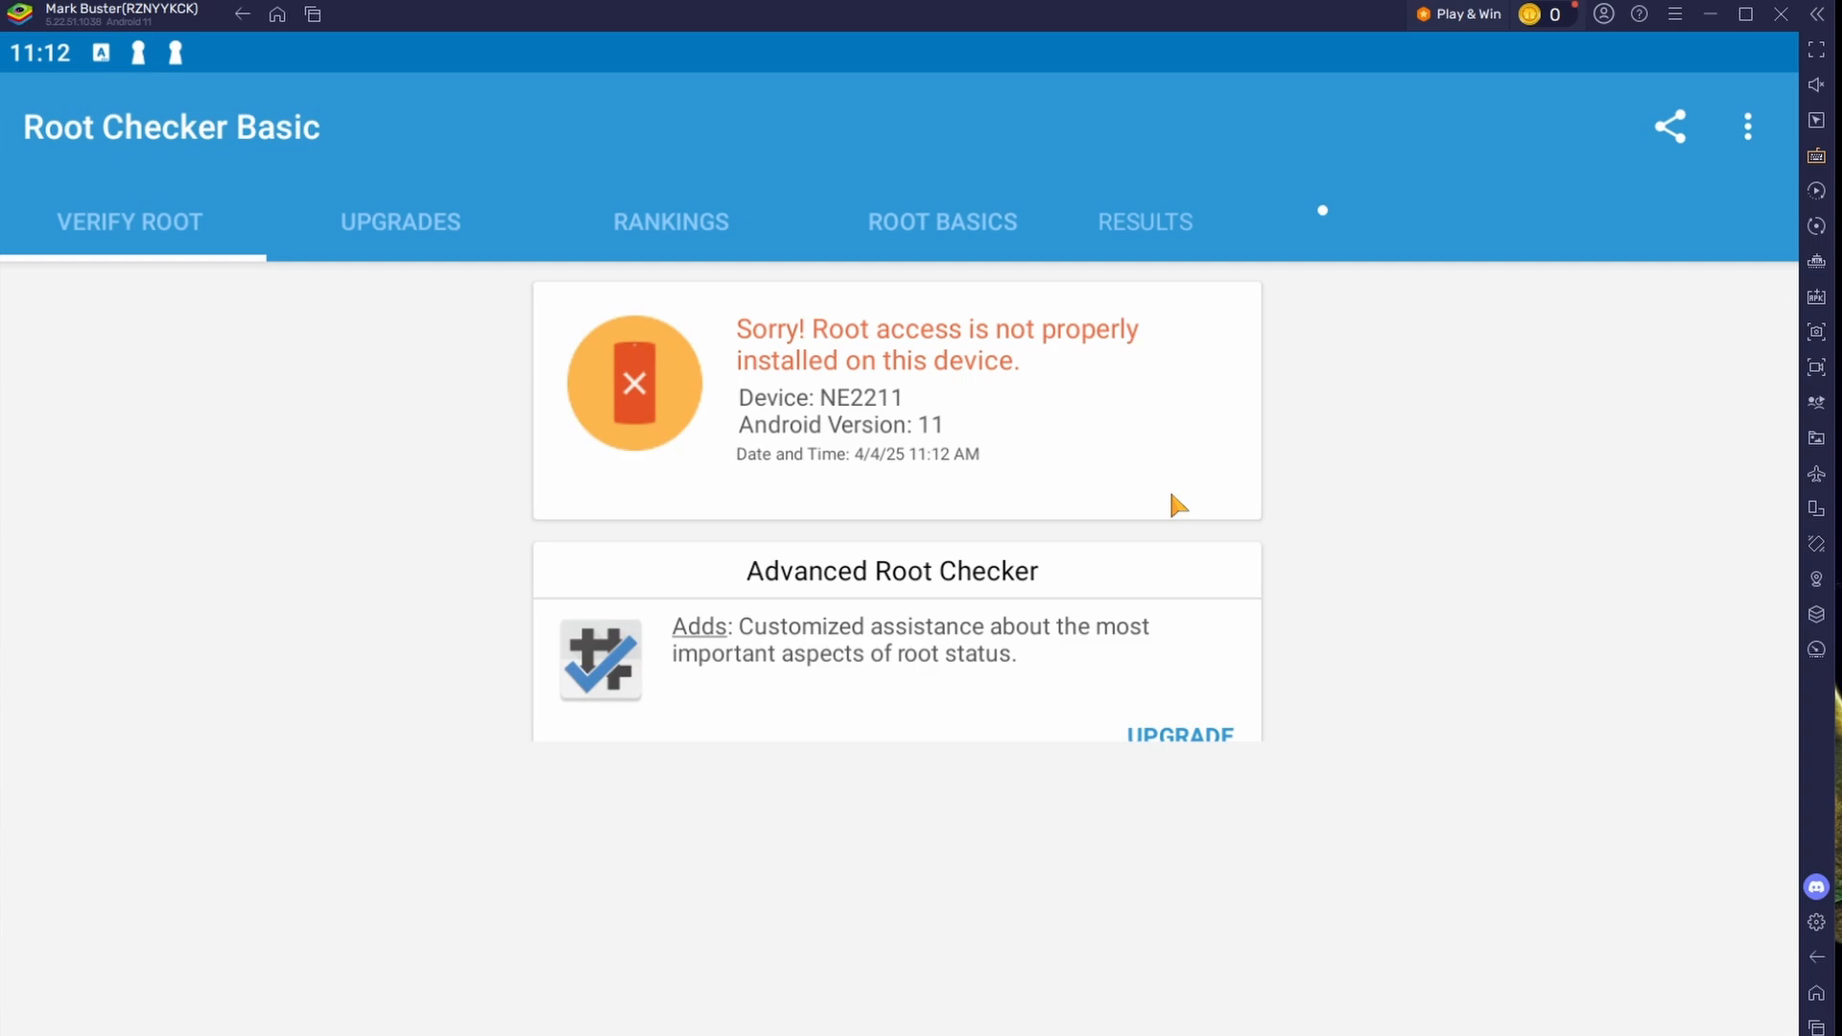
# Step: Close Root Checker Basic from the recent apps and close the BlueStacks instance
pyautogui.click(1816, 1028)
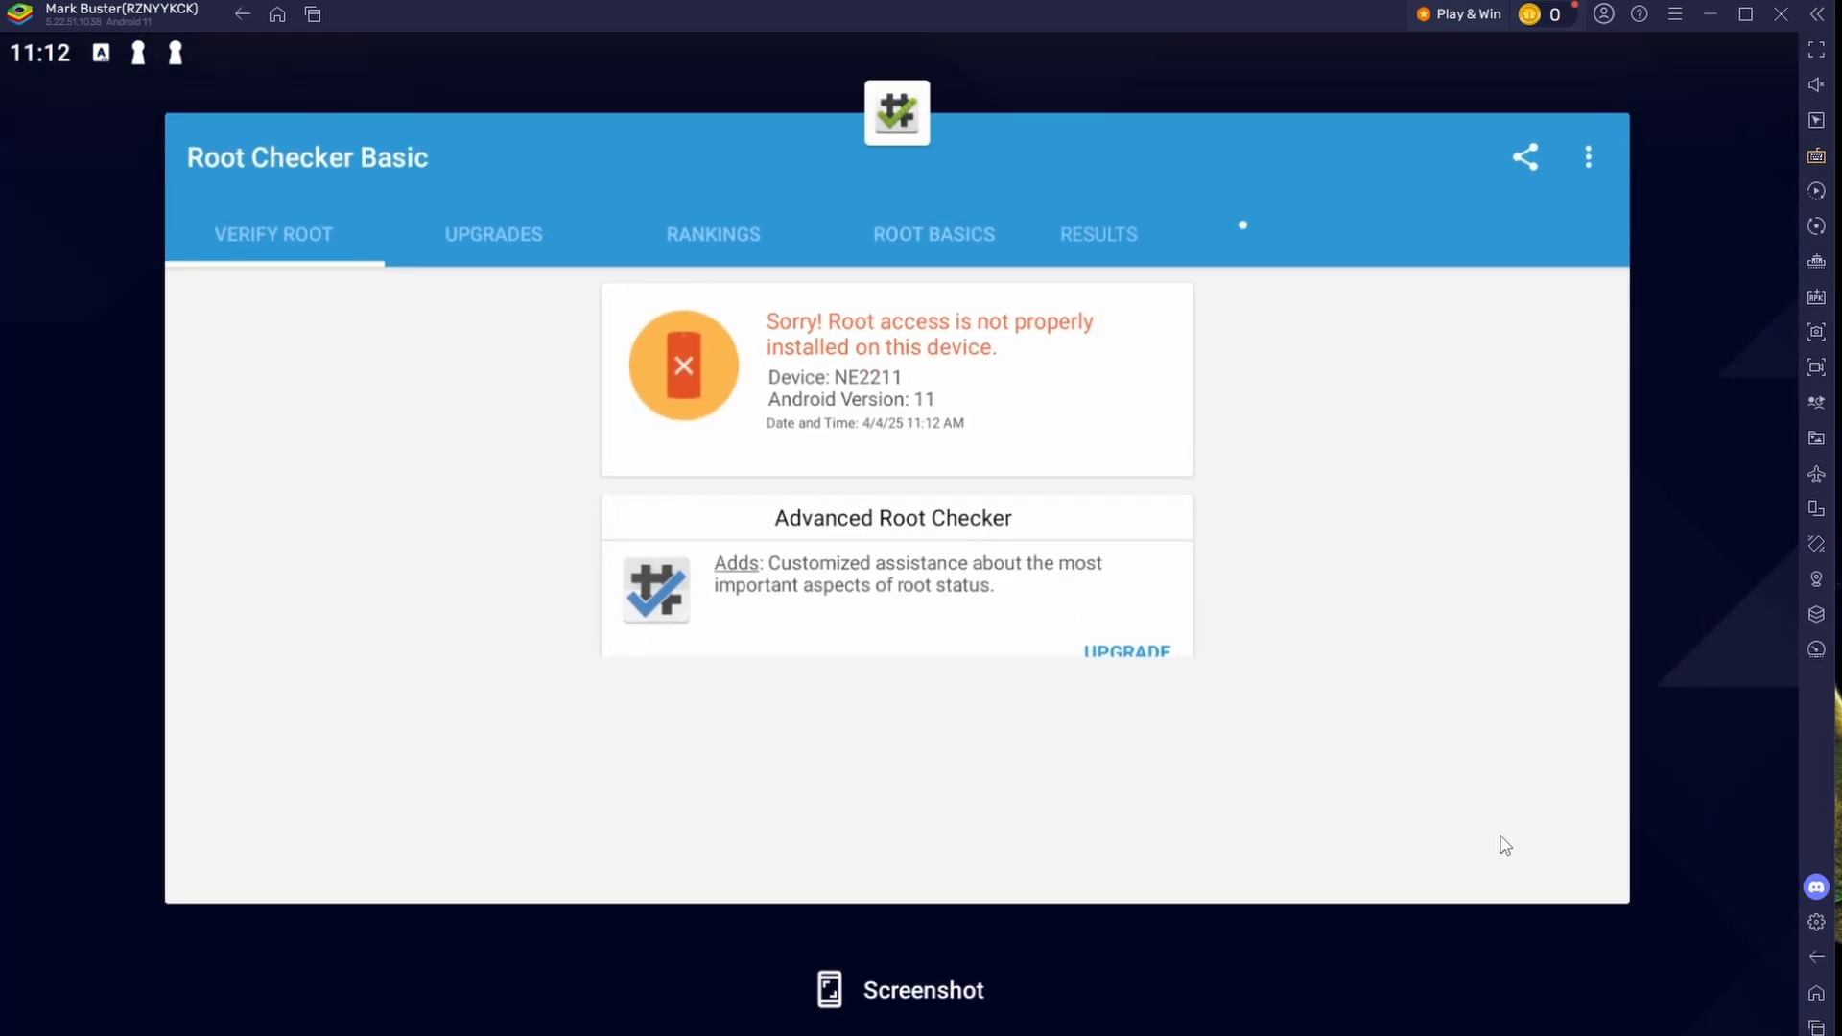
pyautogui.moveTo(1504, 845); pyautogui.dragTo(1316, 407)
pyautogui.click(1781, 13)
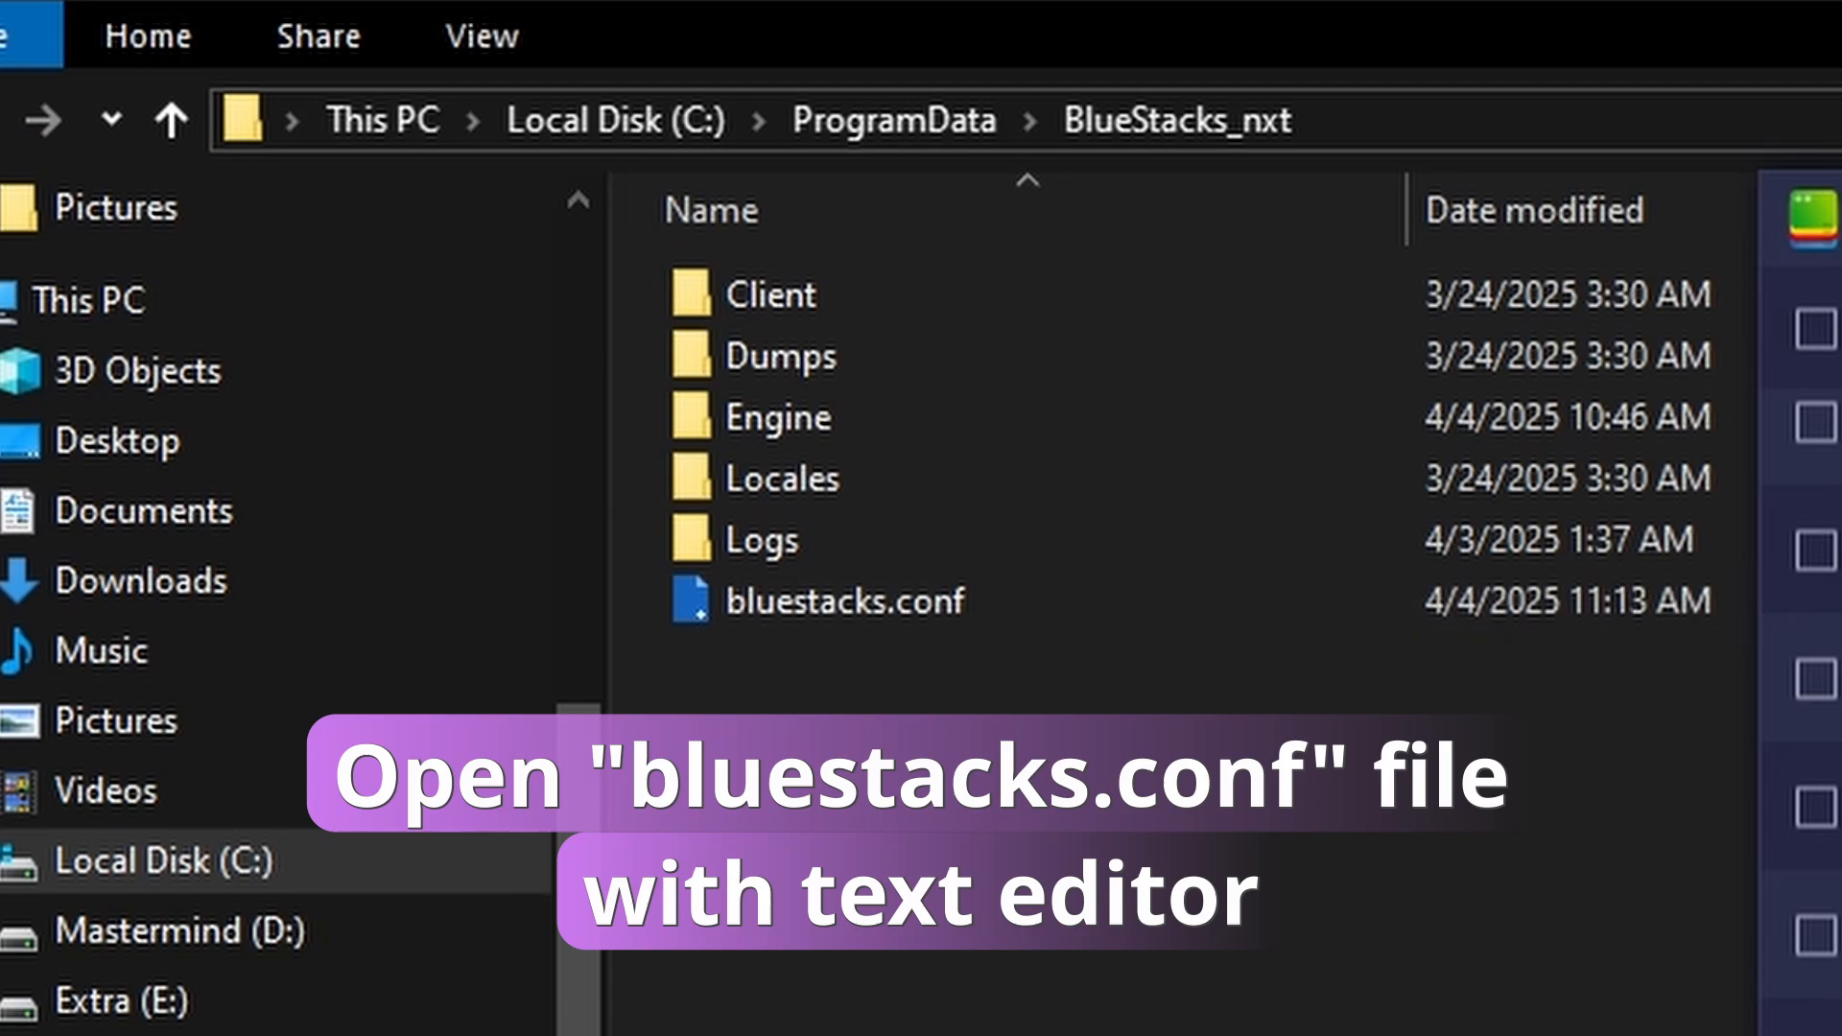
# Step: Open the bluestacks.conf file from the BlueStacks_nxt folder in Notepad++
pyautogui.click(905, 913)
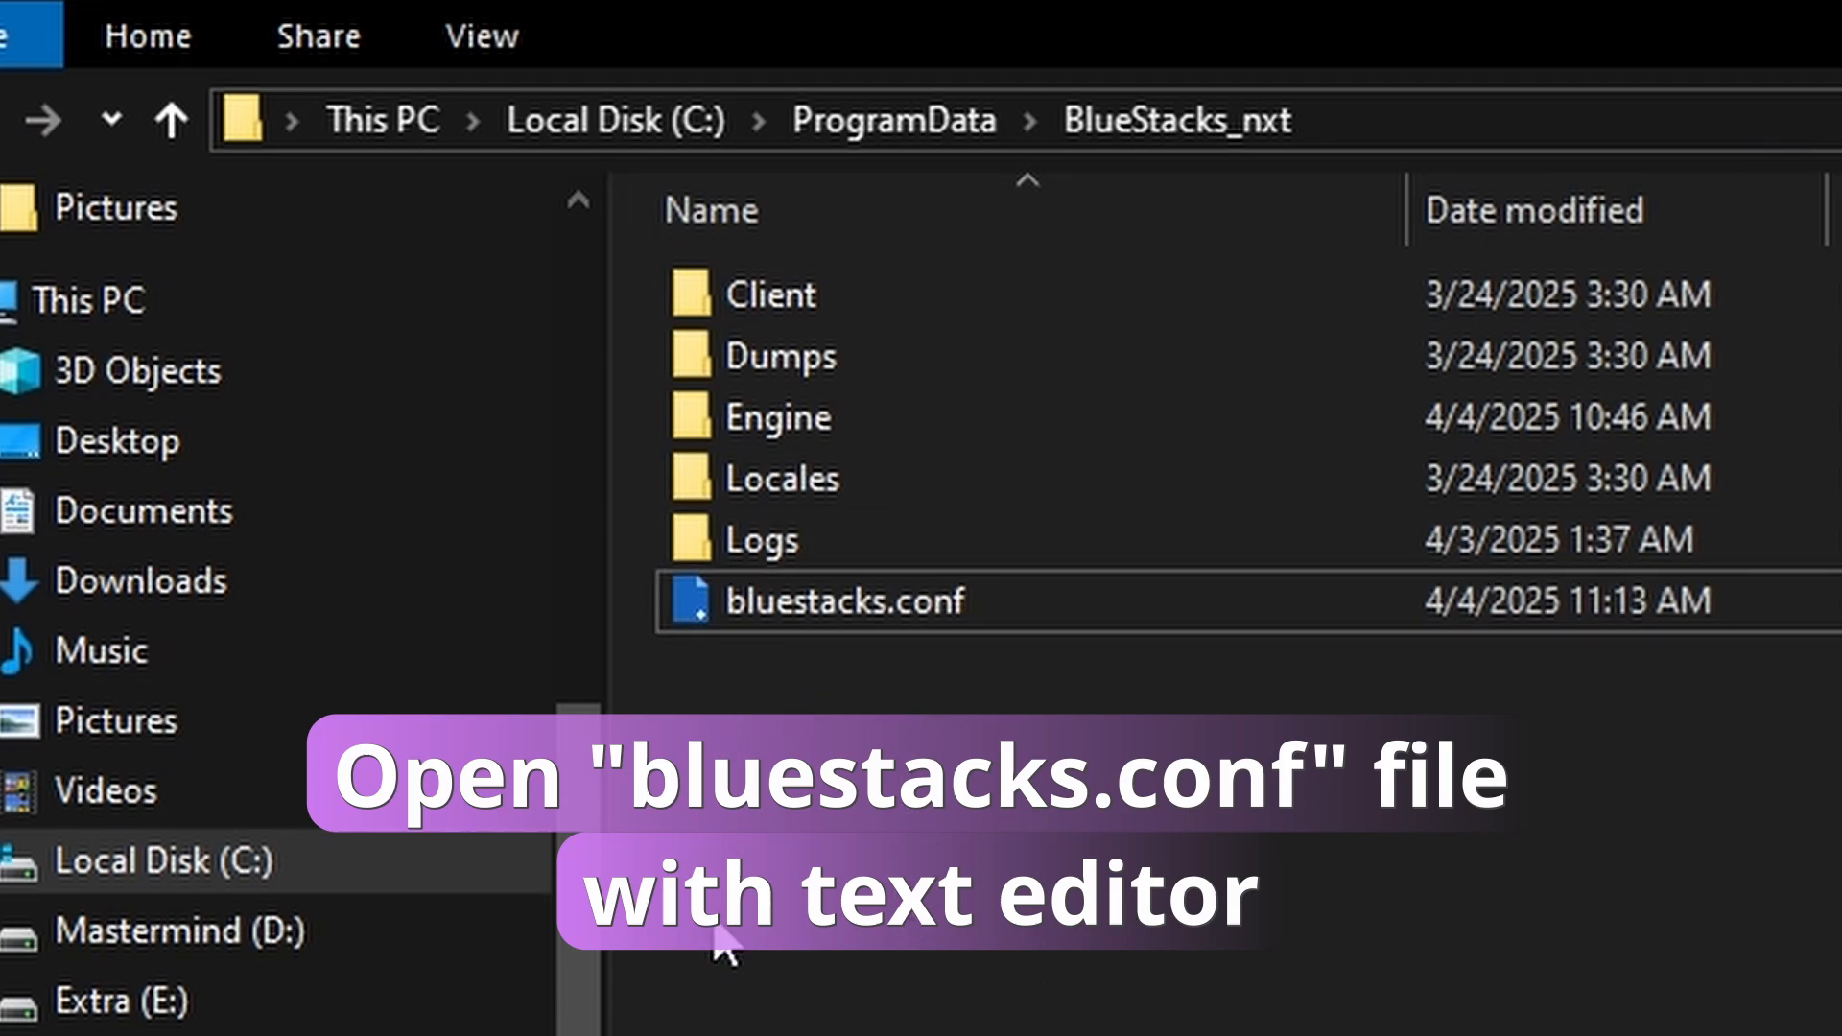
pyautogui.rightClick(806, 602)
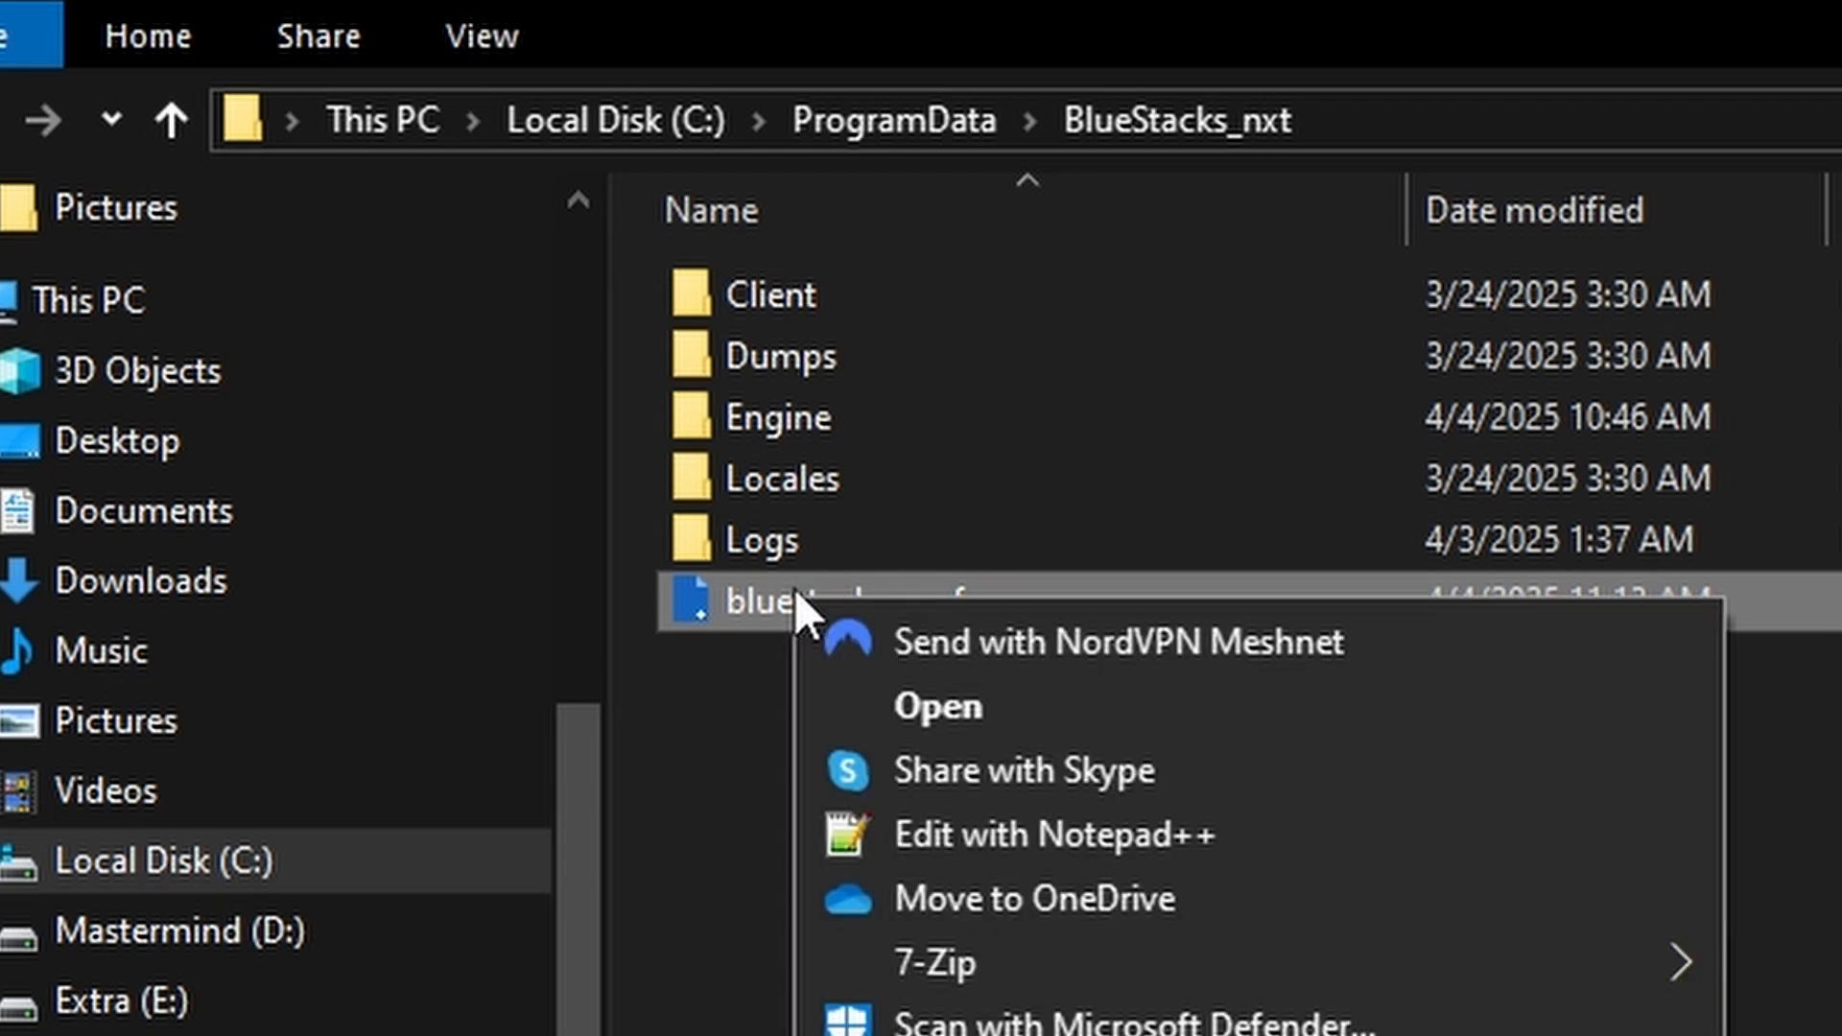
pyautogui.click(969, 834)
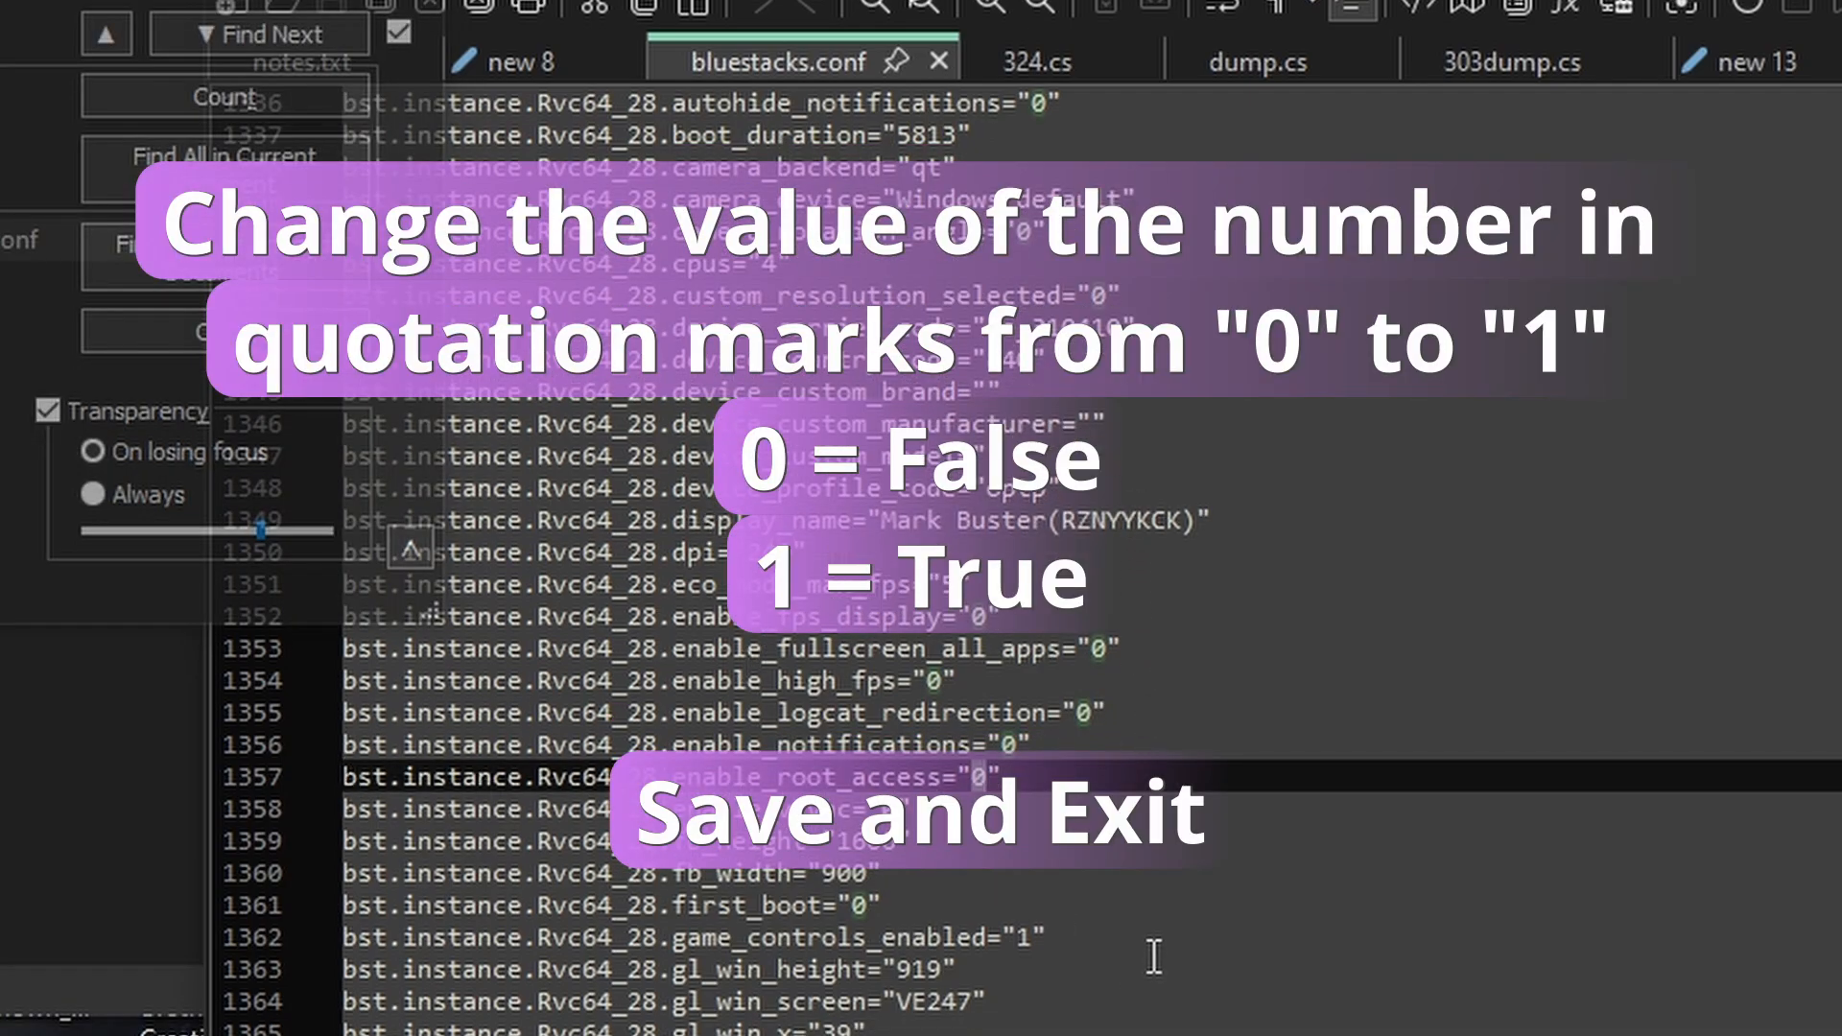
# Step: Set bst.instance.Rvc64_28.enable_root_access to "1" in bluestacks.conf and save the file
pyautogui.write('1')
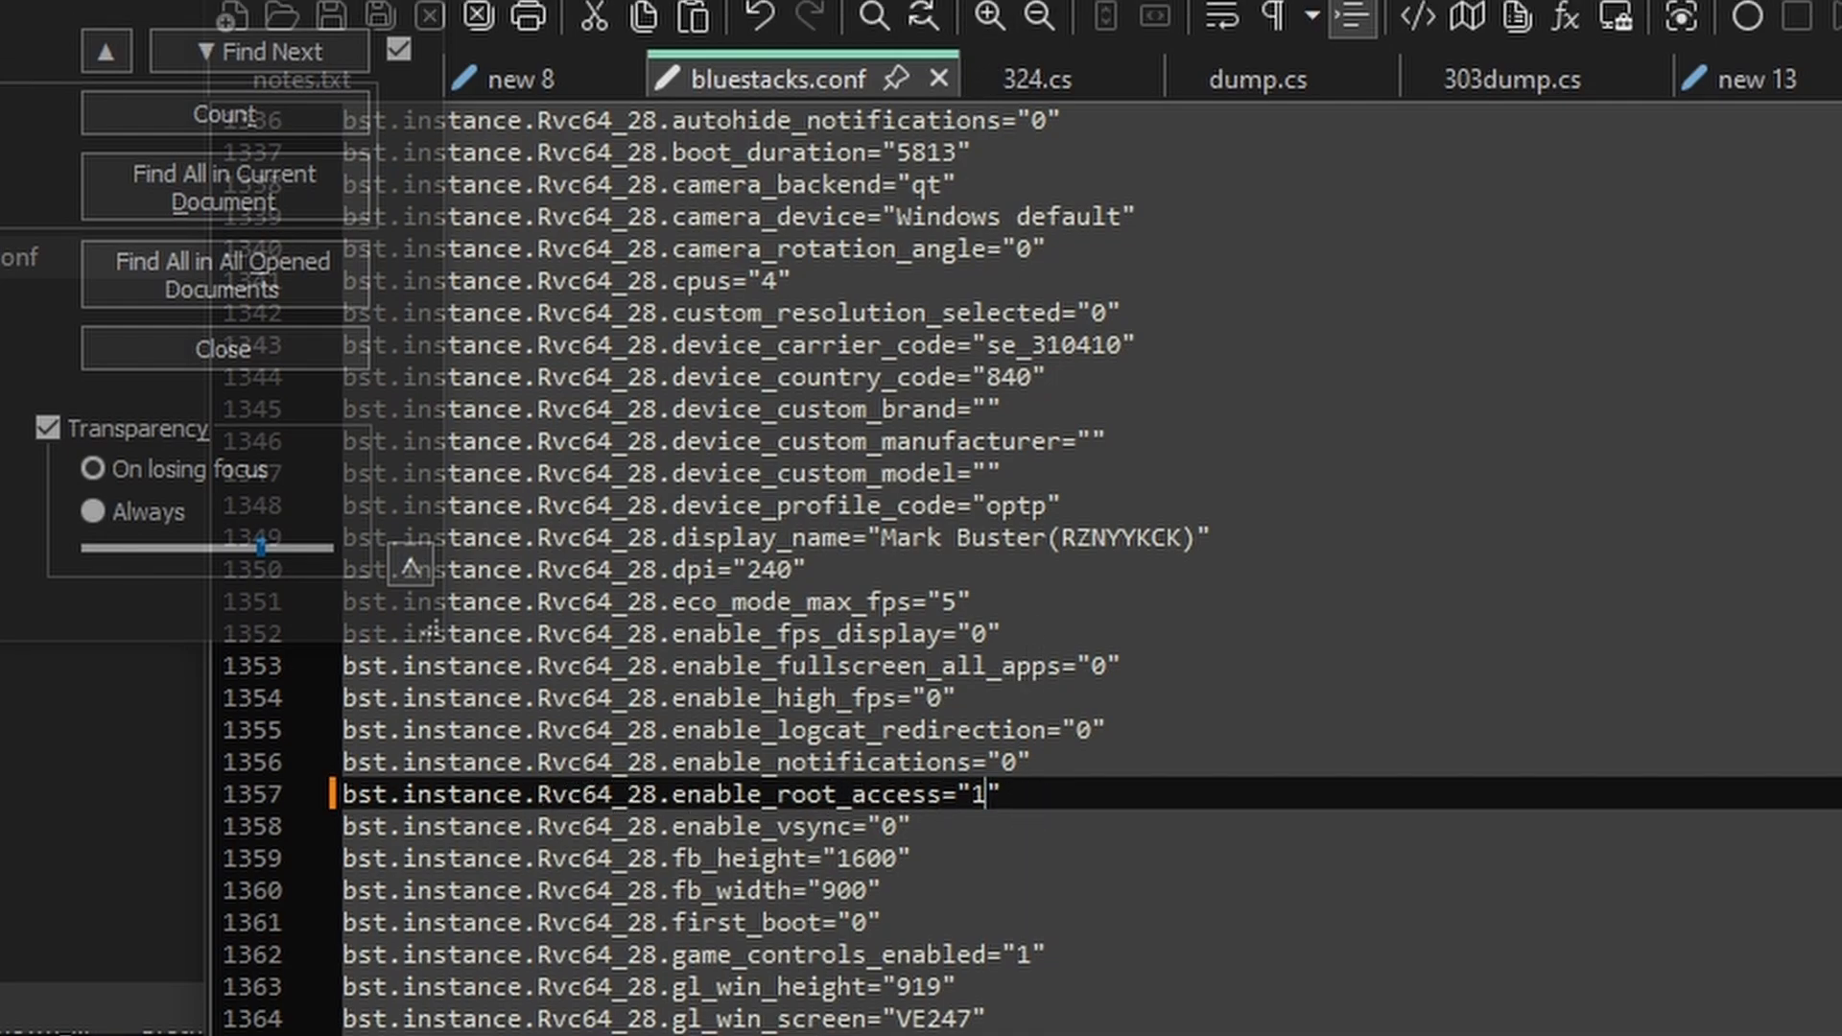
pyautogui.hotkey('ctrl', 'f')
pyautogui.moveTo(336, 0); pyautogui.dragTo(4, 0)
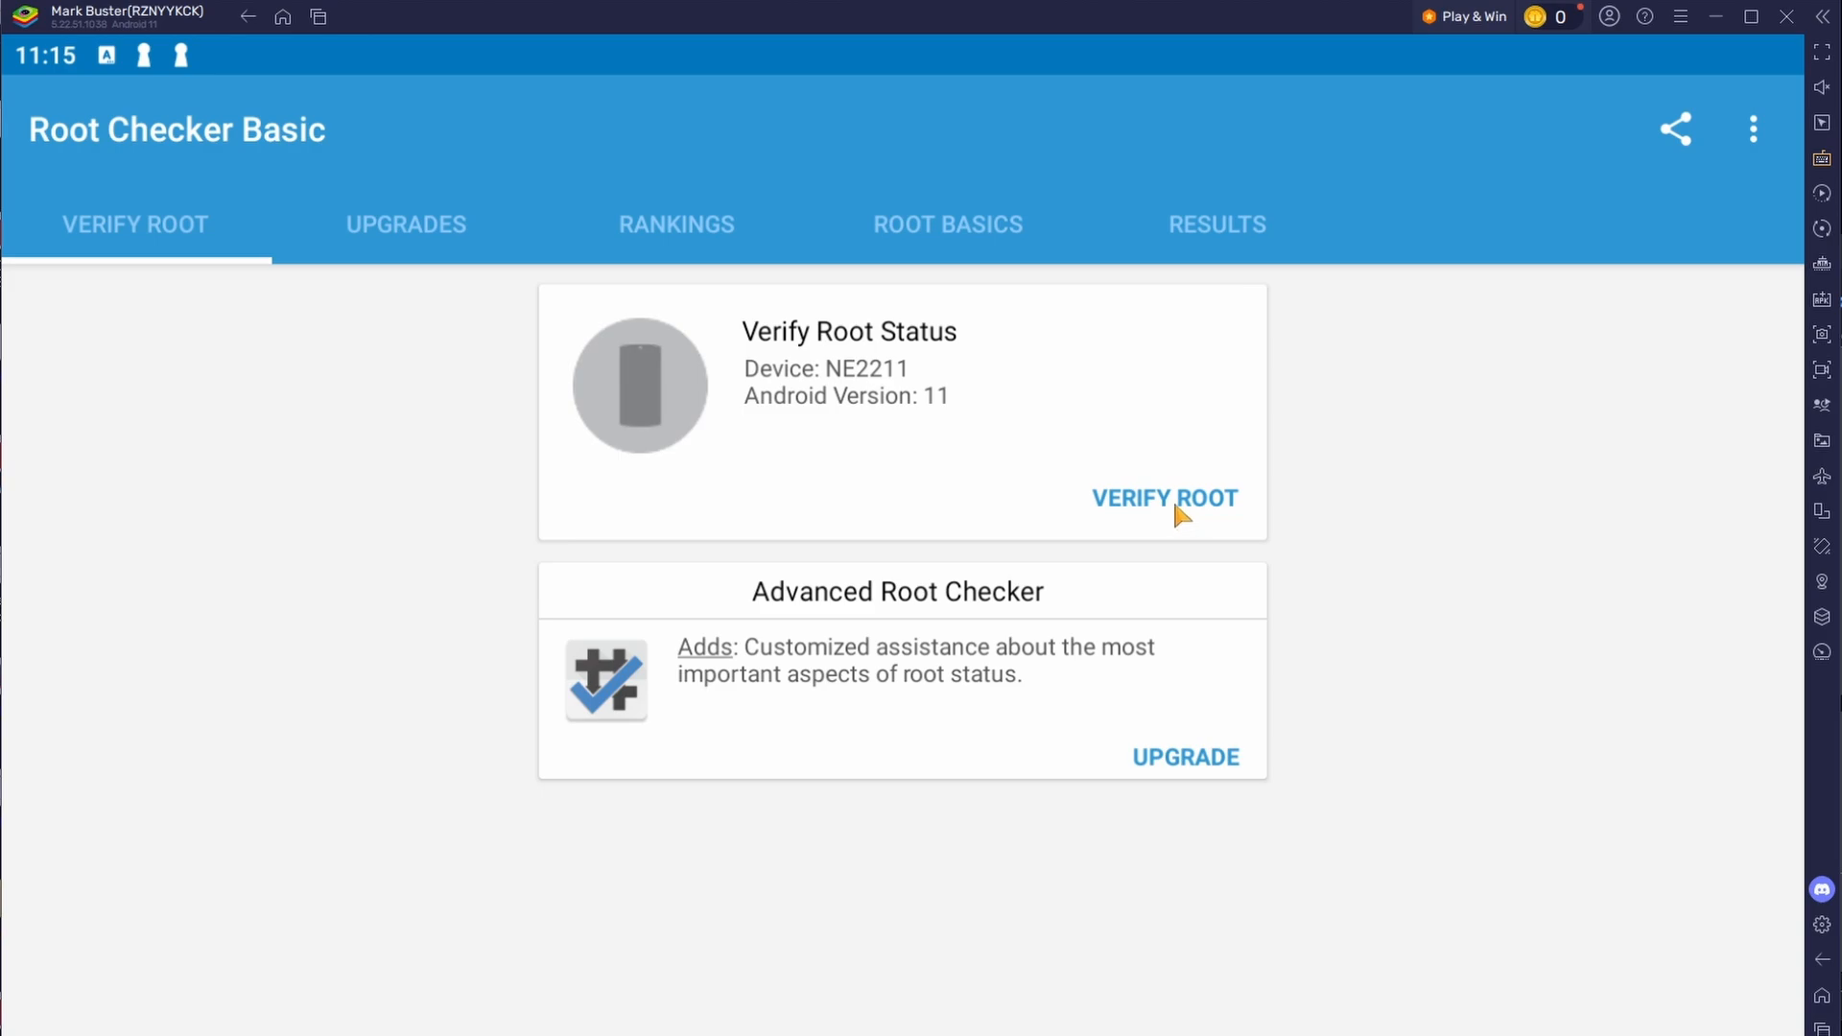
# Step: Verify the root status in Root Checker Basic, then shut down the app and its BlueStacks instance
pyautogui.click(1165, 500)
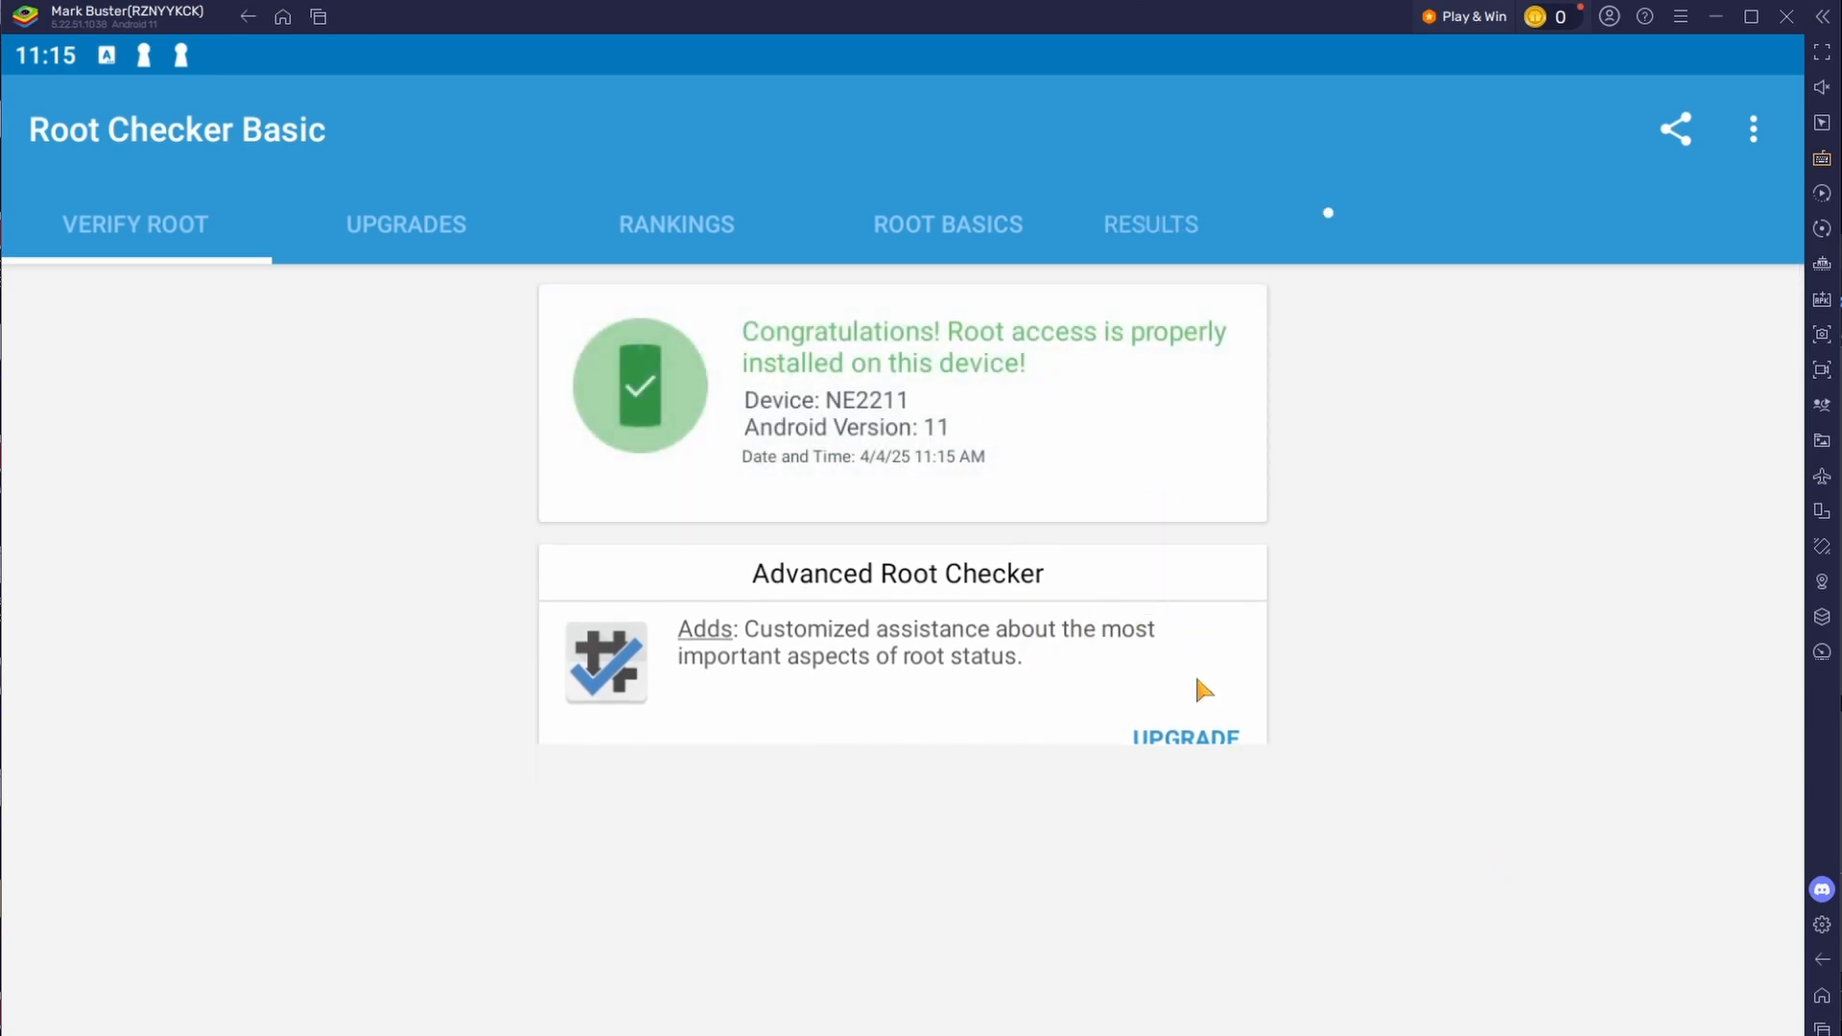
pyautogui.click(1822, 1028)
pyautogui.moveTo(1279, 839); pyautogui.dragTo(1278, 305)
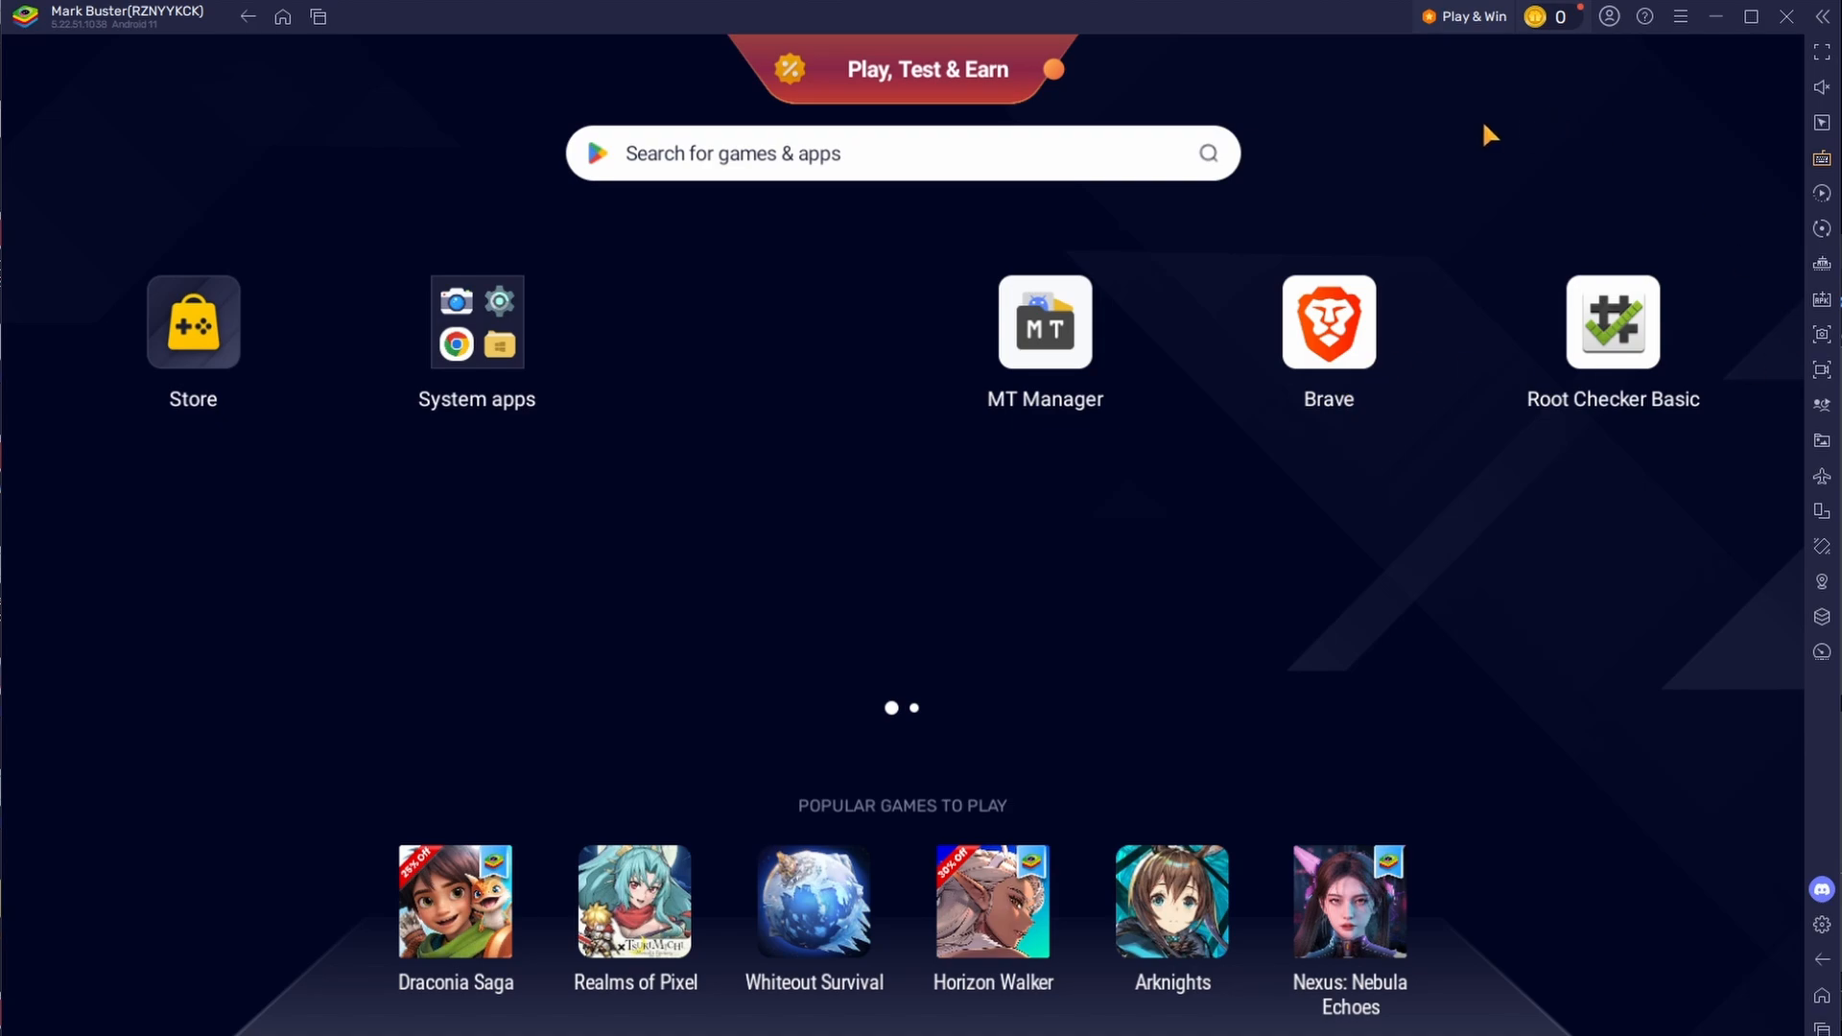
pyautogui.click(1783, 19)
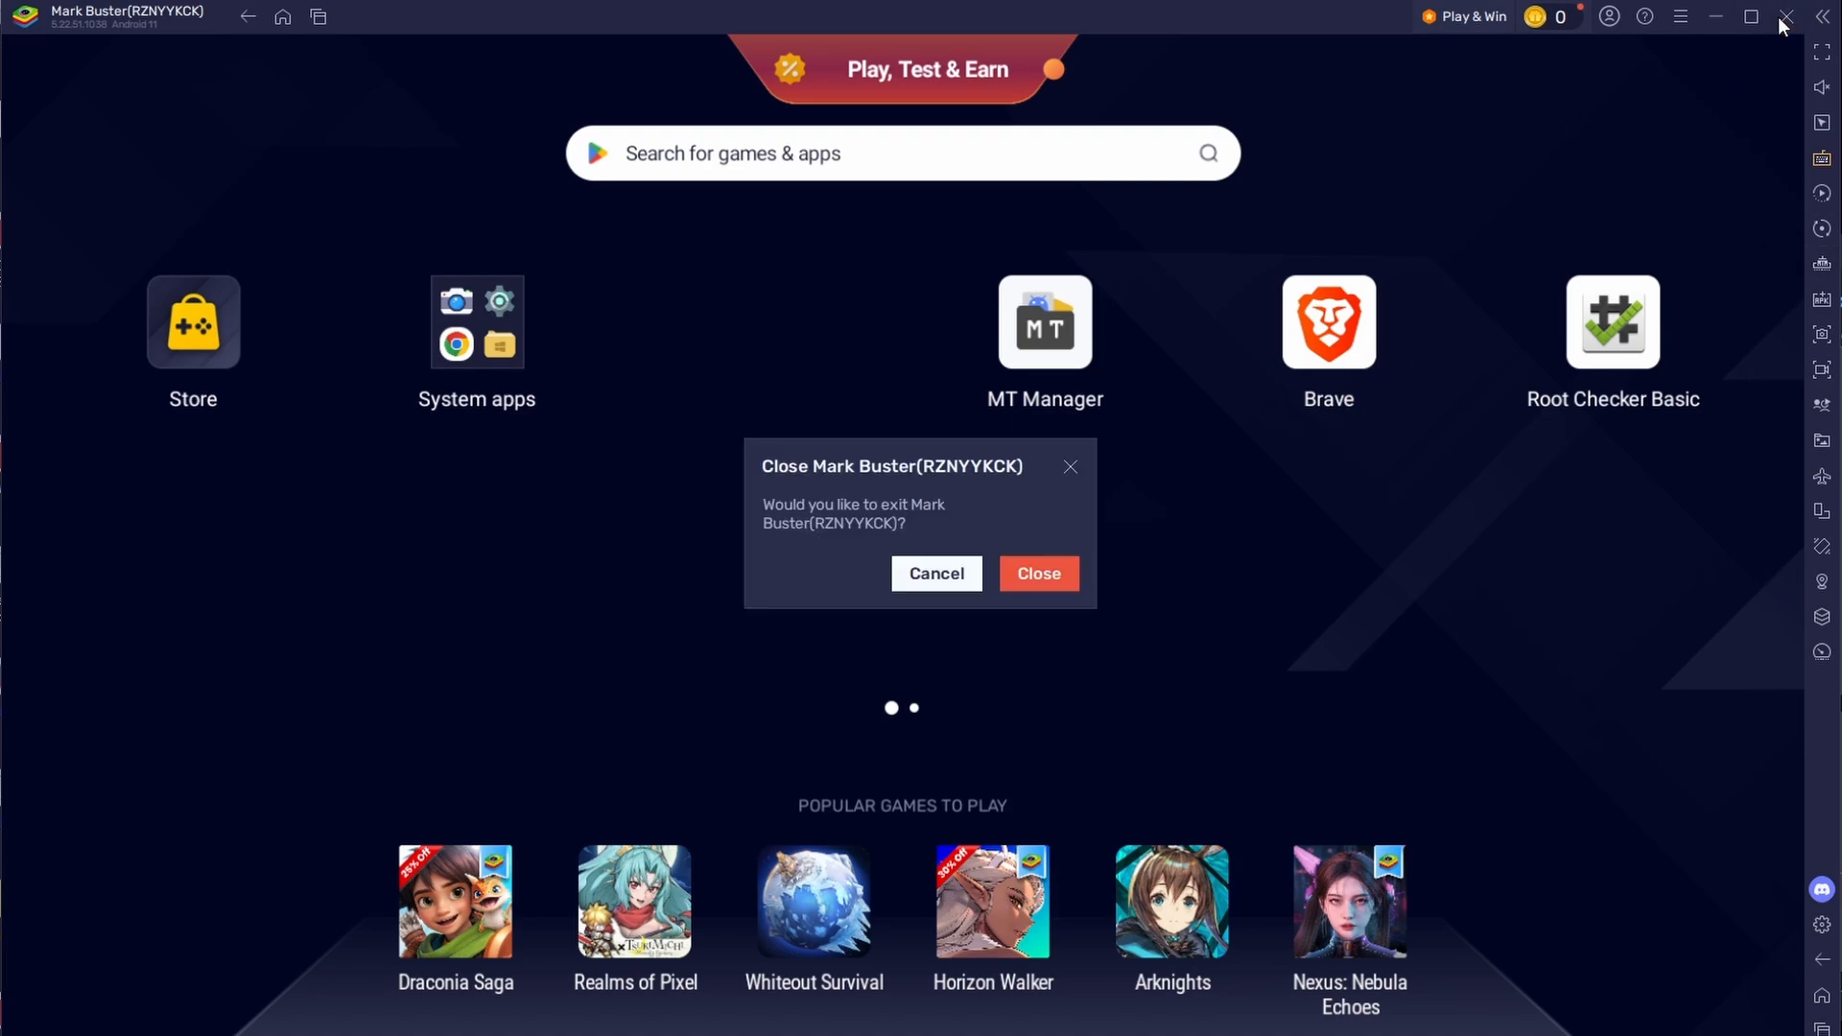
pyautogui.click(1016, 574)
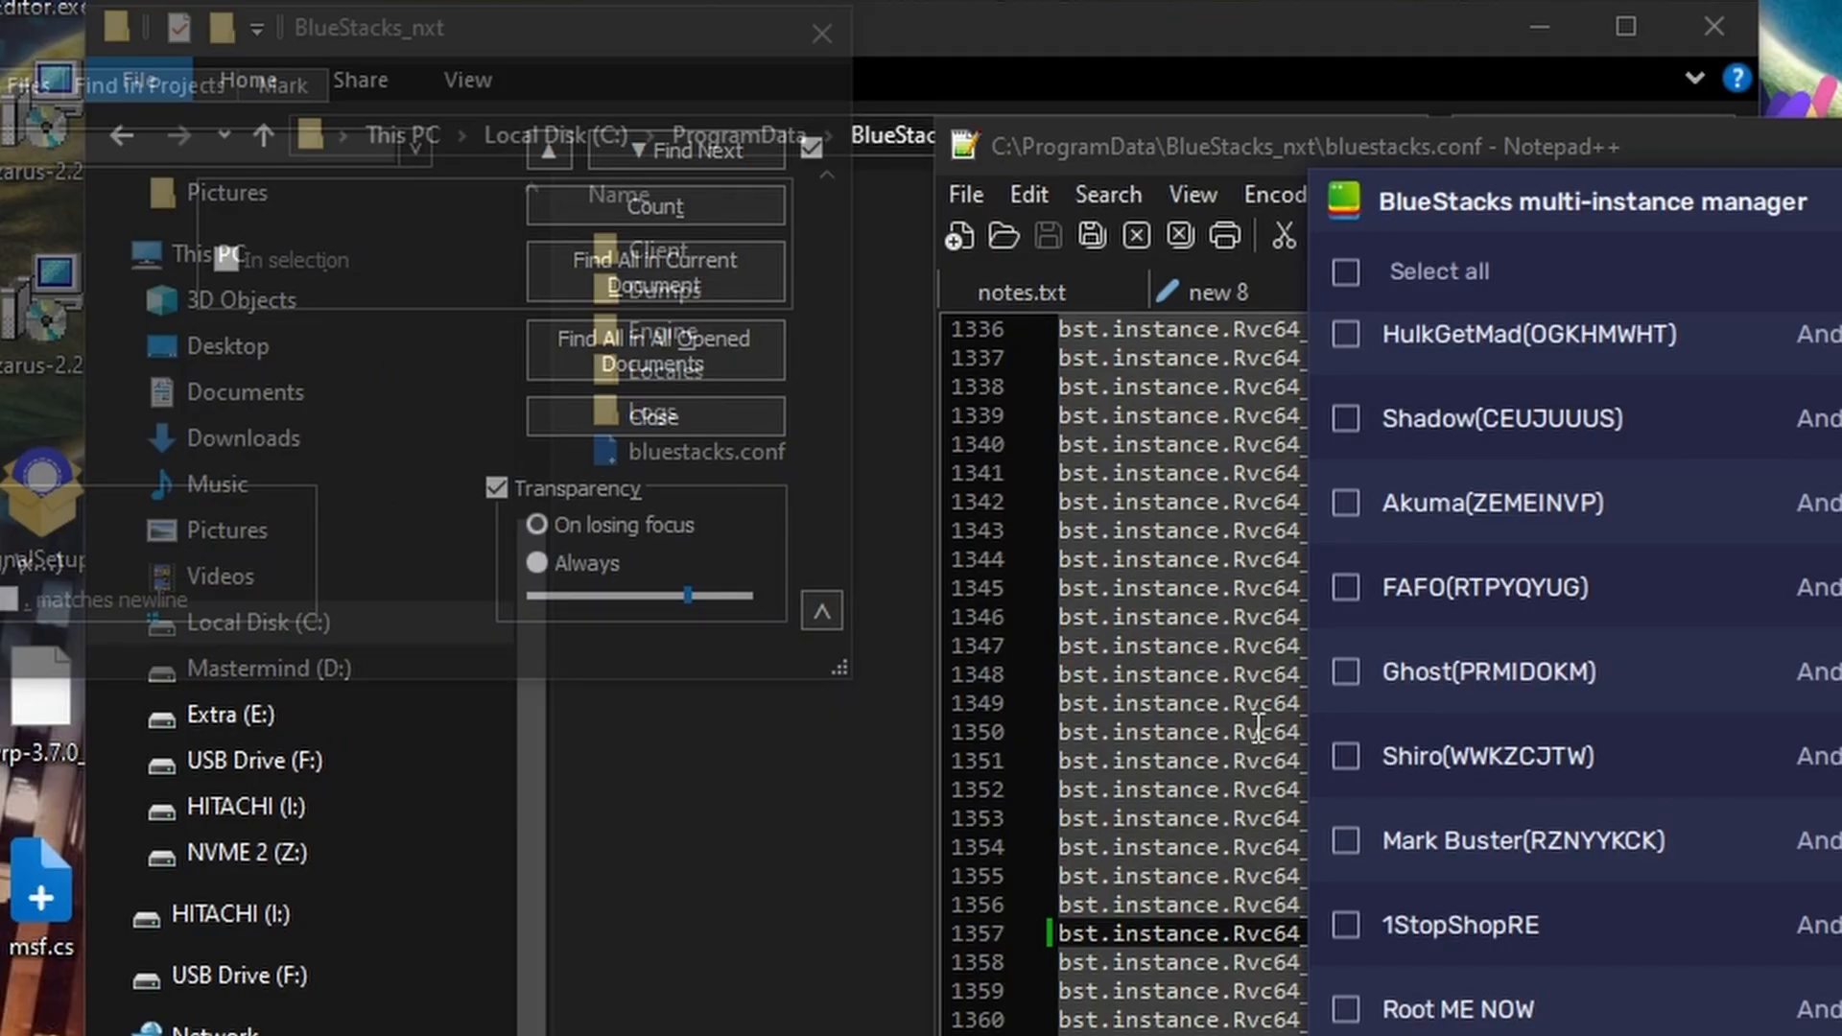
# Step: Return to File Explorer and open the Engine folder inside BlueStacks_nxt
pyautogui.click(1189, 62)
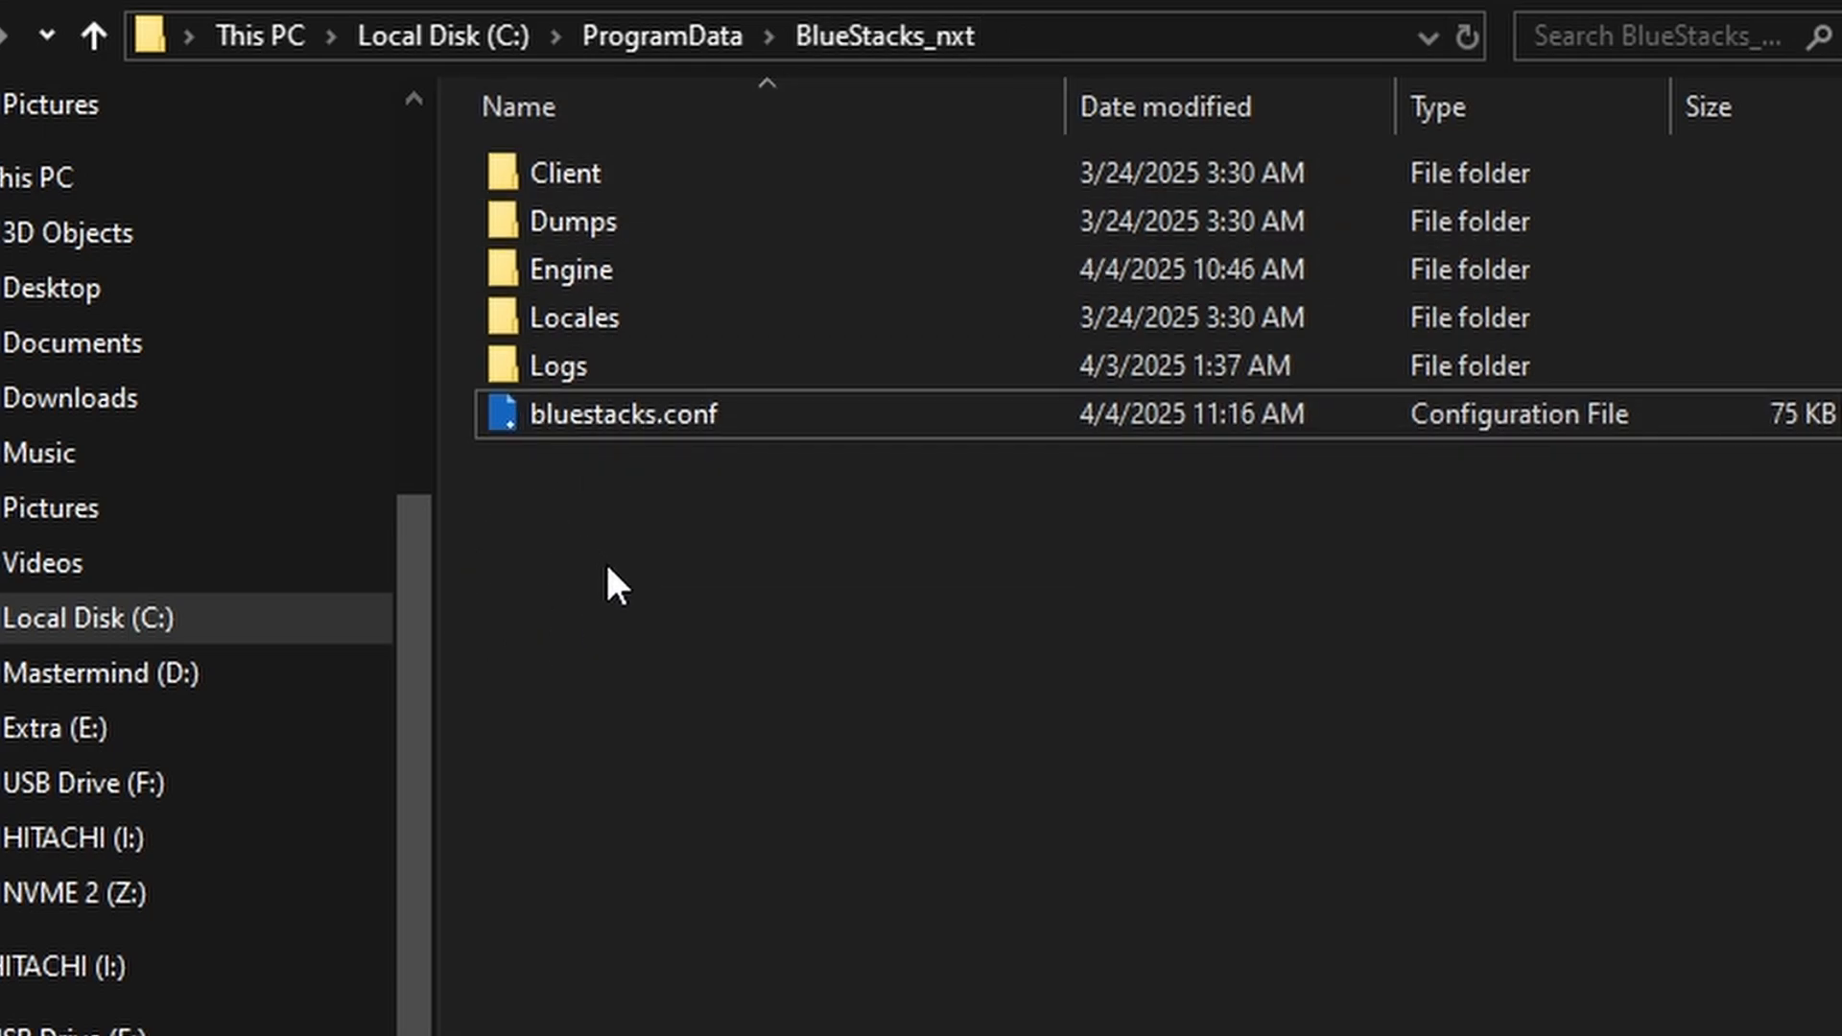
pyautogui.click(593, 274)
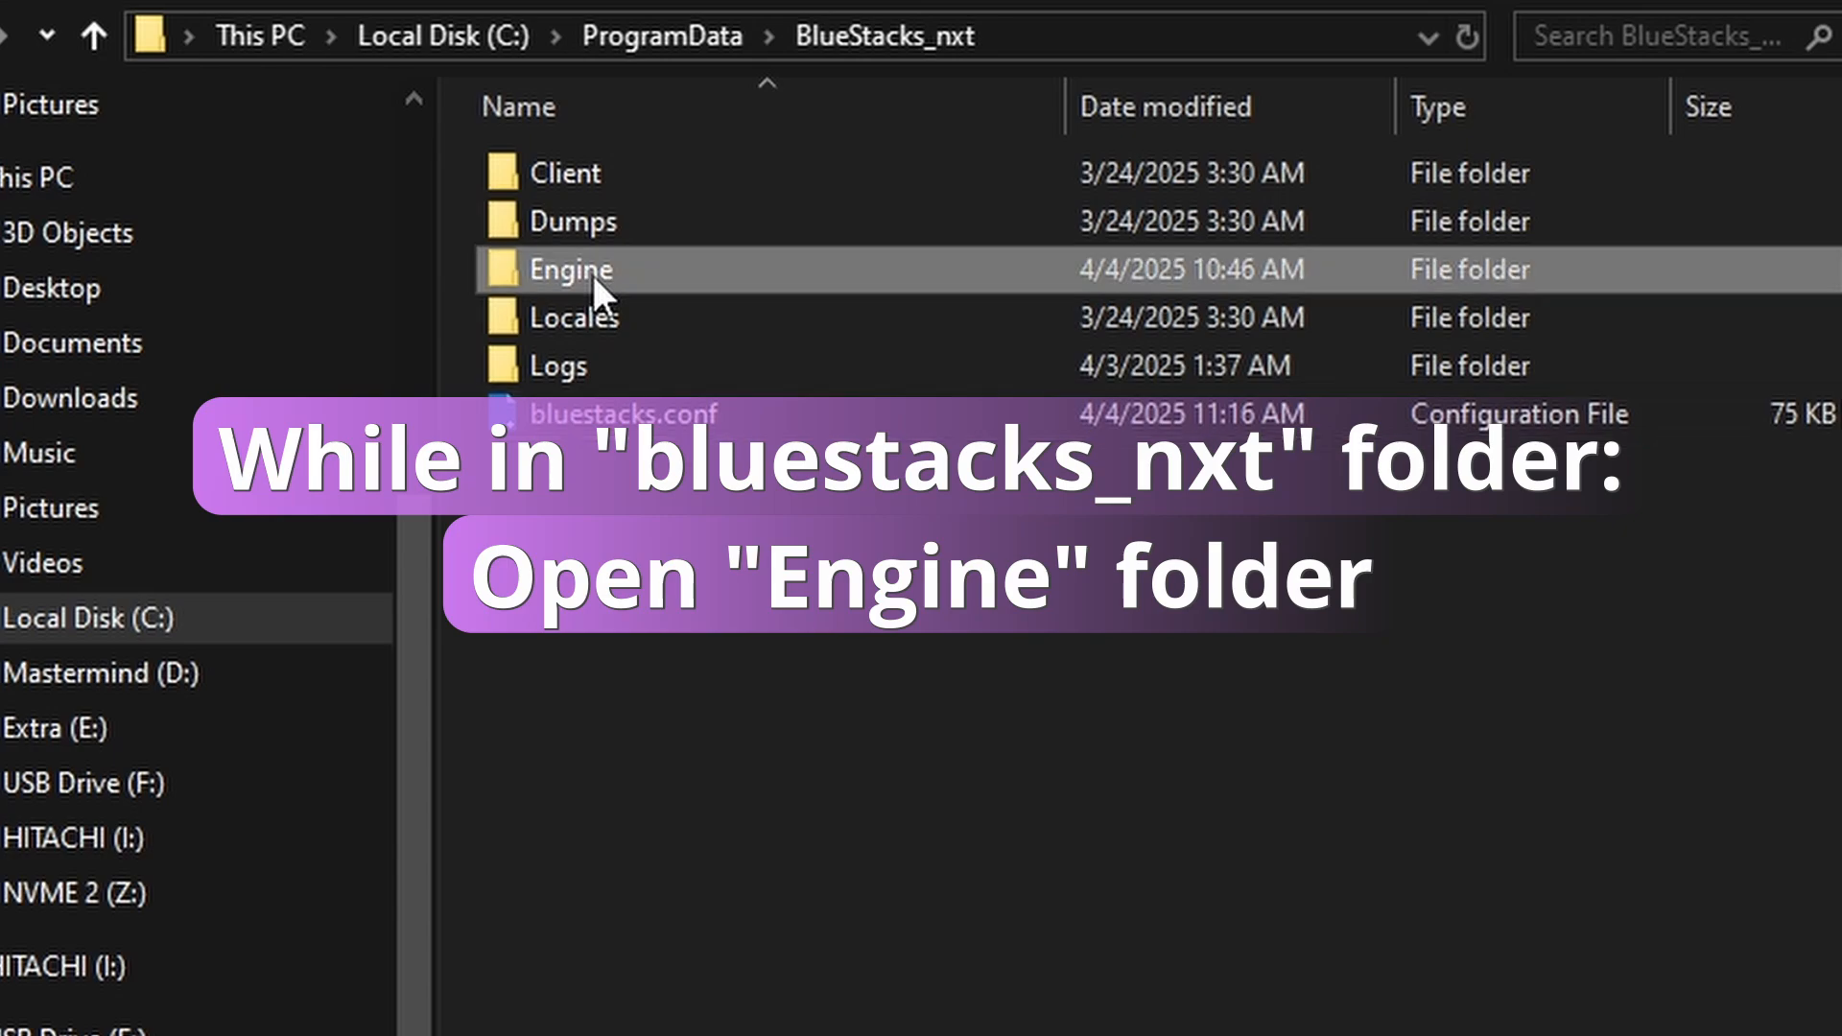
pyautogui.doubleClick(593, 274)
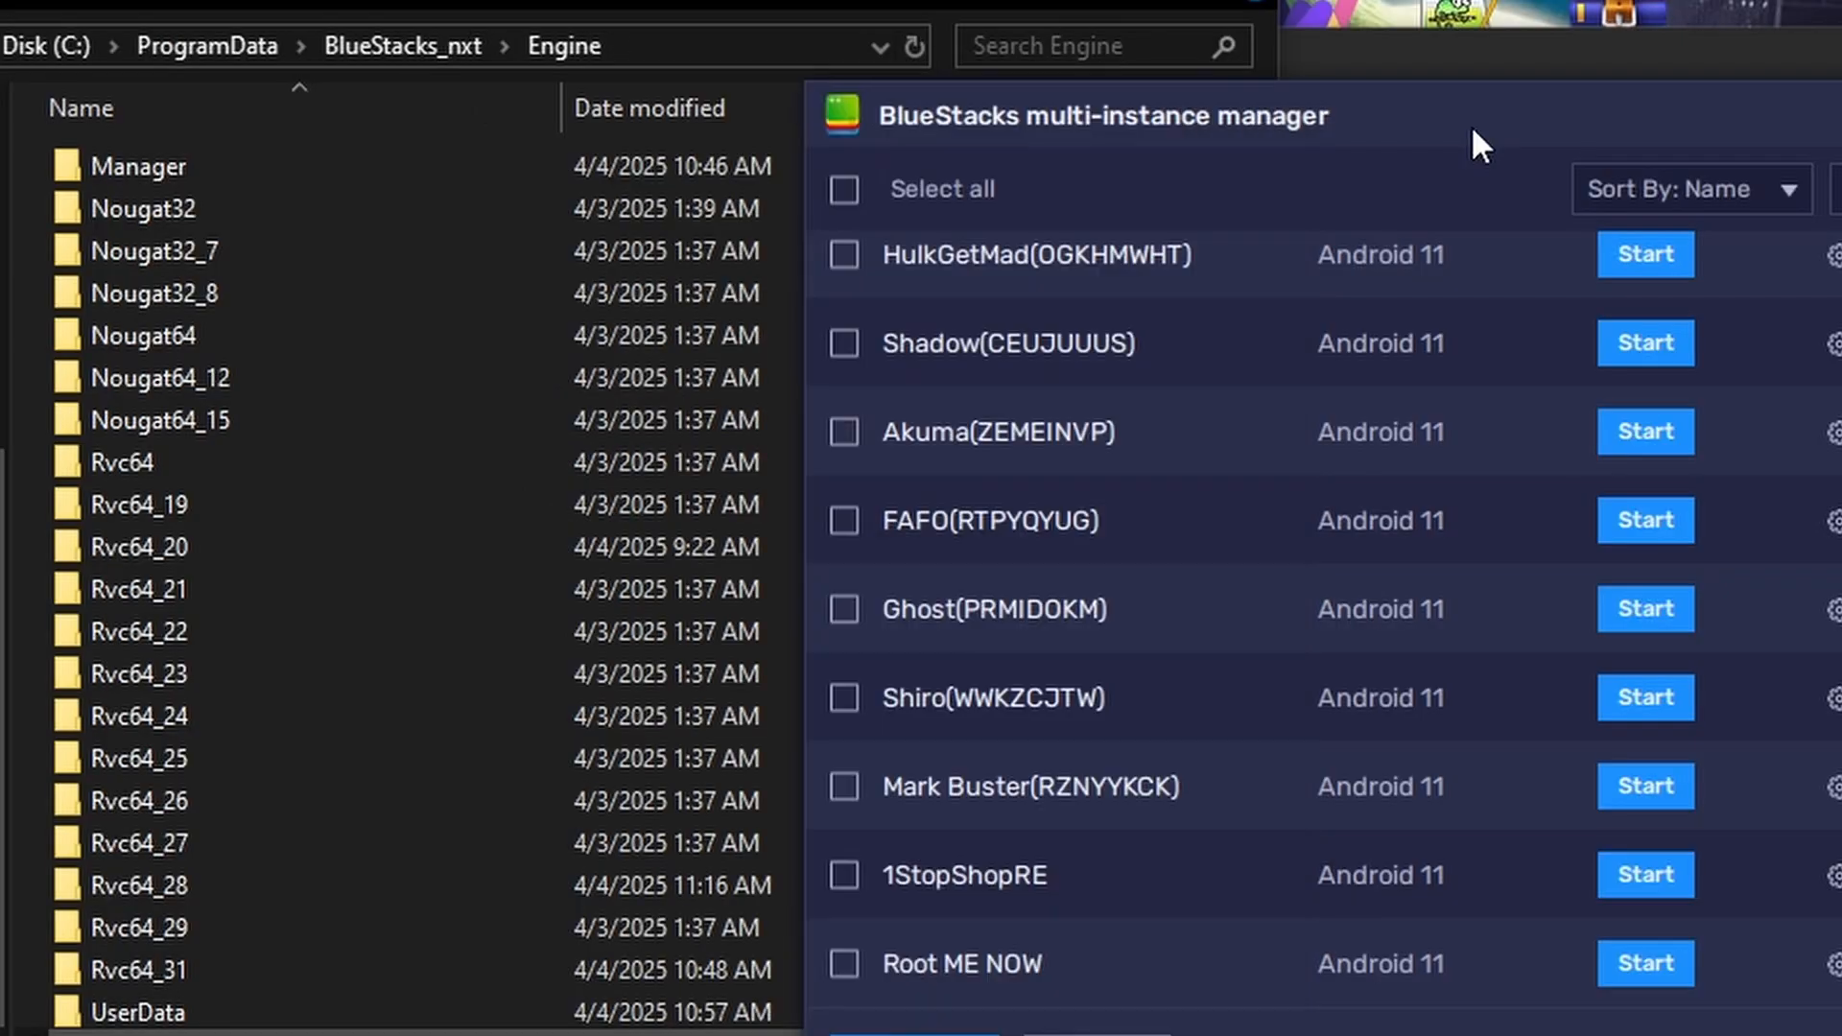
# Step: Compare the root access and display name entries in bluestacks.conf with the Engine folders to identify the instance's Rvc64_28 folder
pyautogui.moveTo(1471, 144); pyautogui.dragTo(1436, 25)
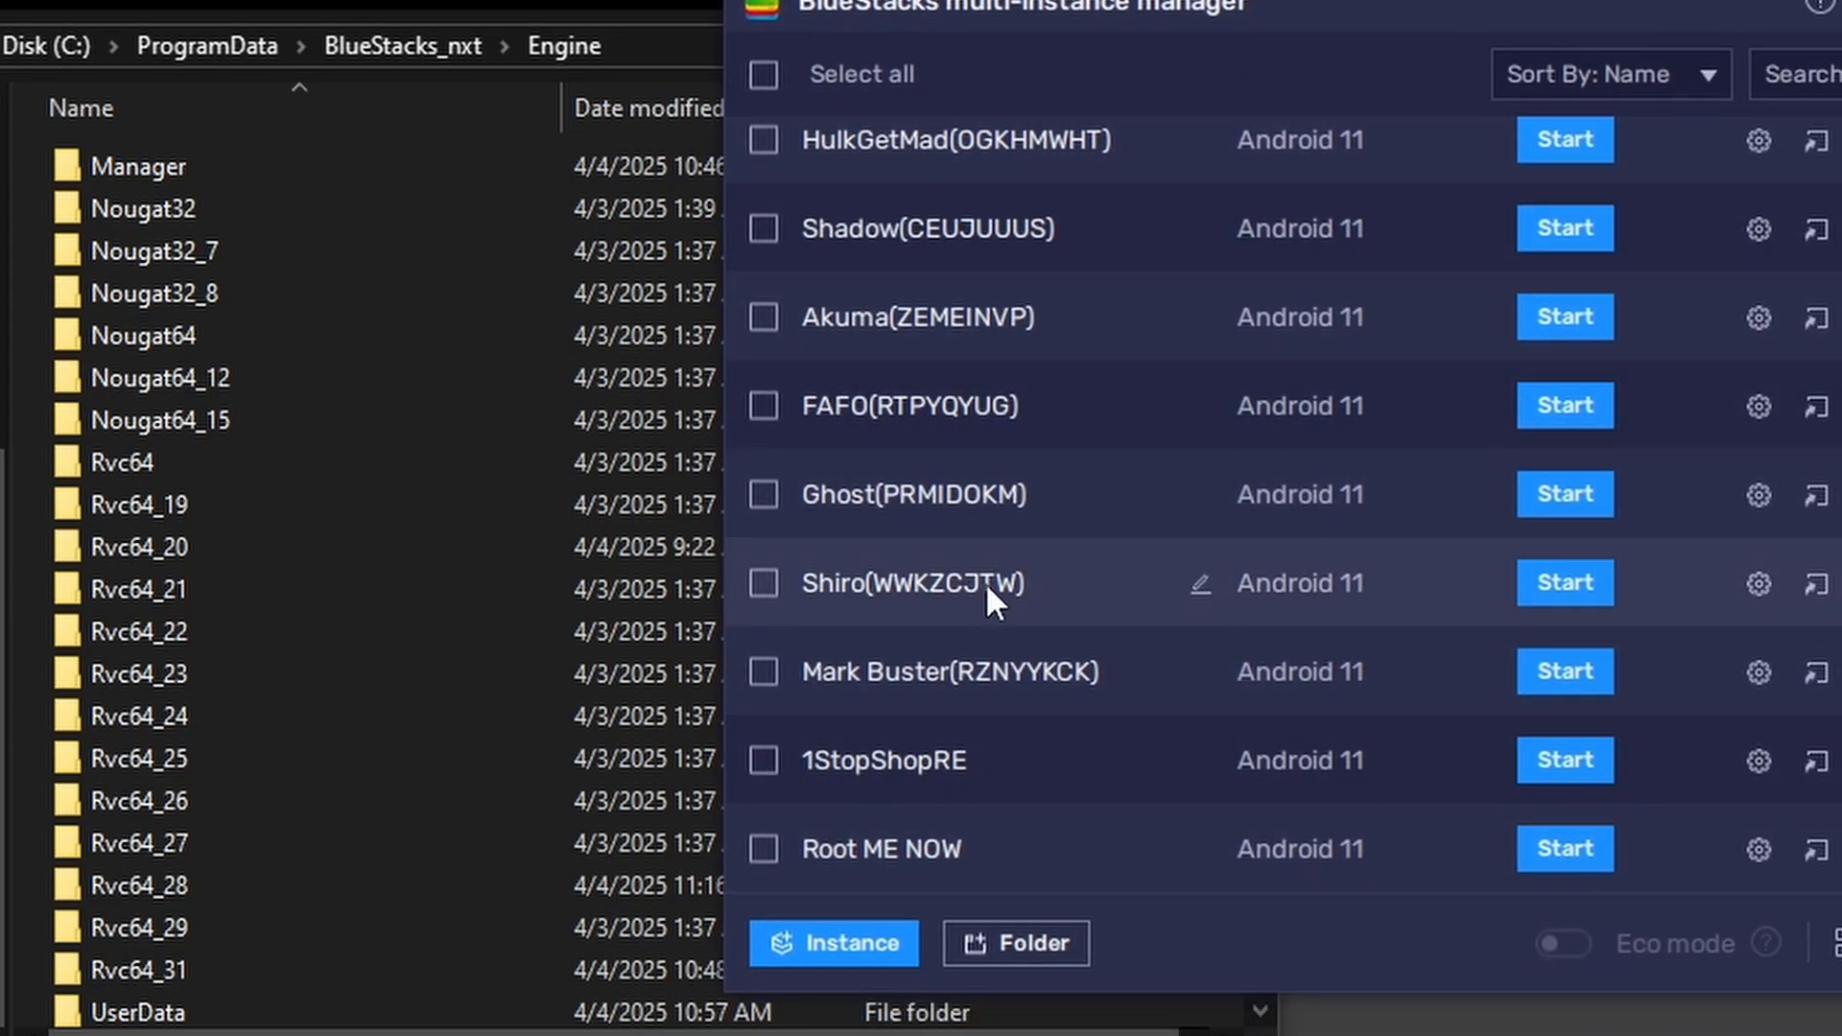
pyautogui.click(144, 468)
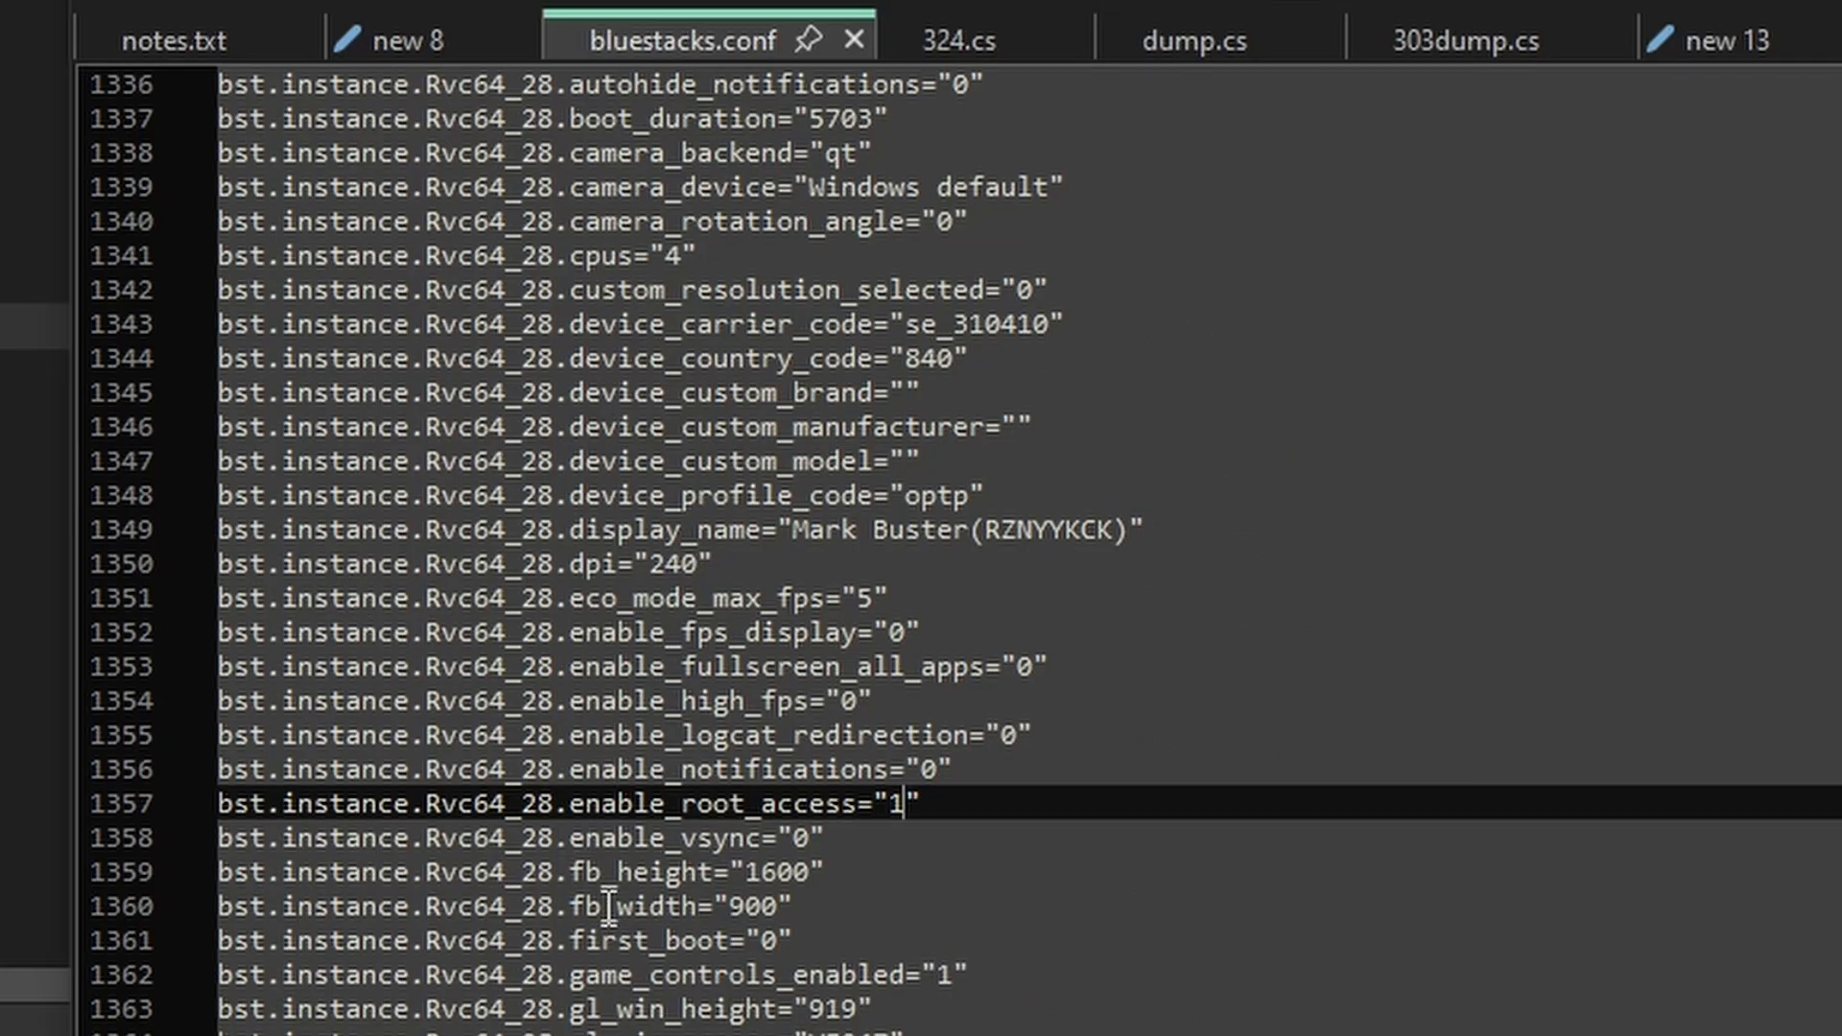
pyautogui.moveTo(426, 804); pyautogui.dragTo(963, 808)
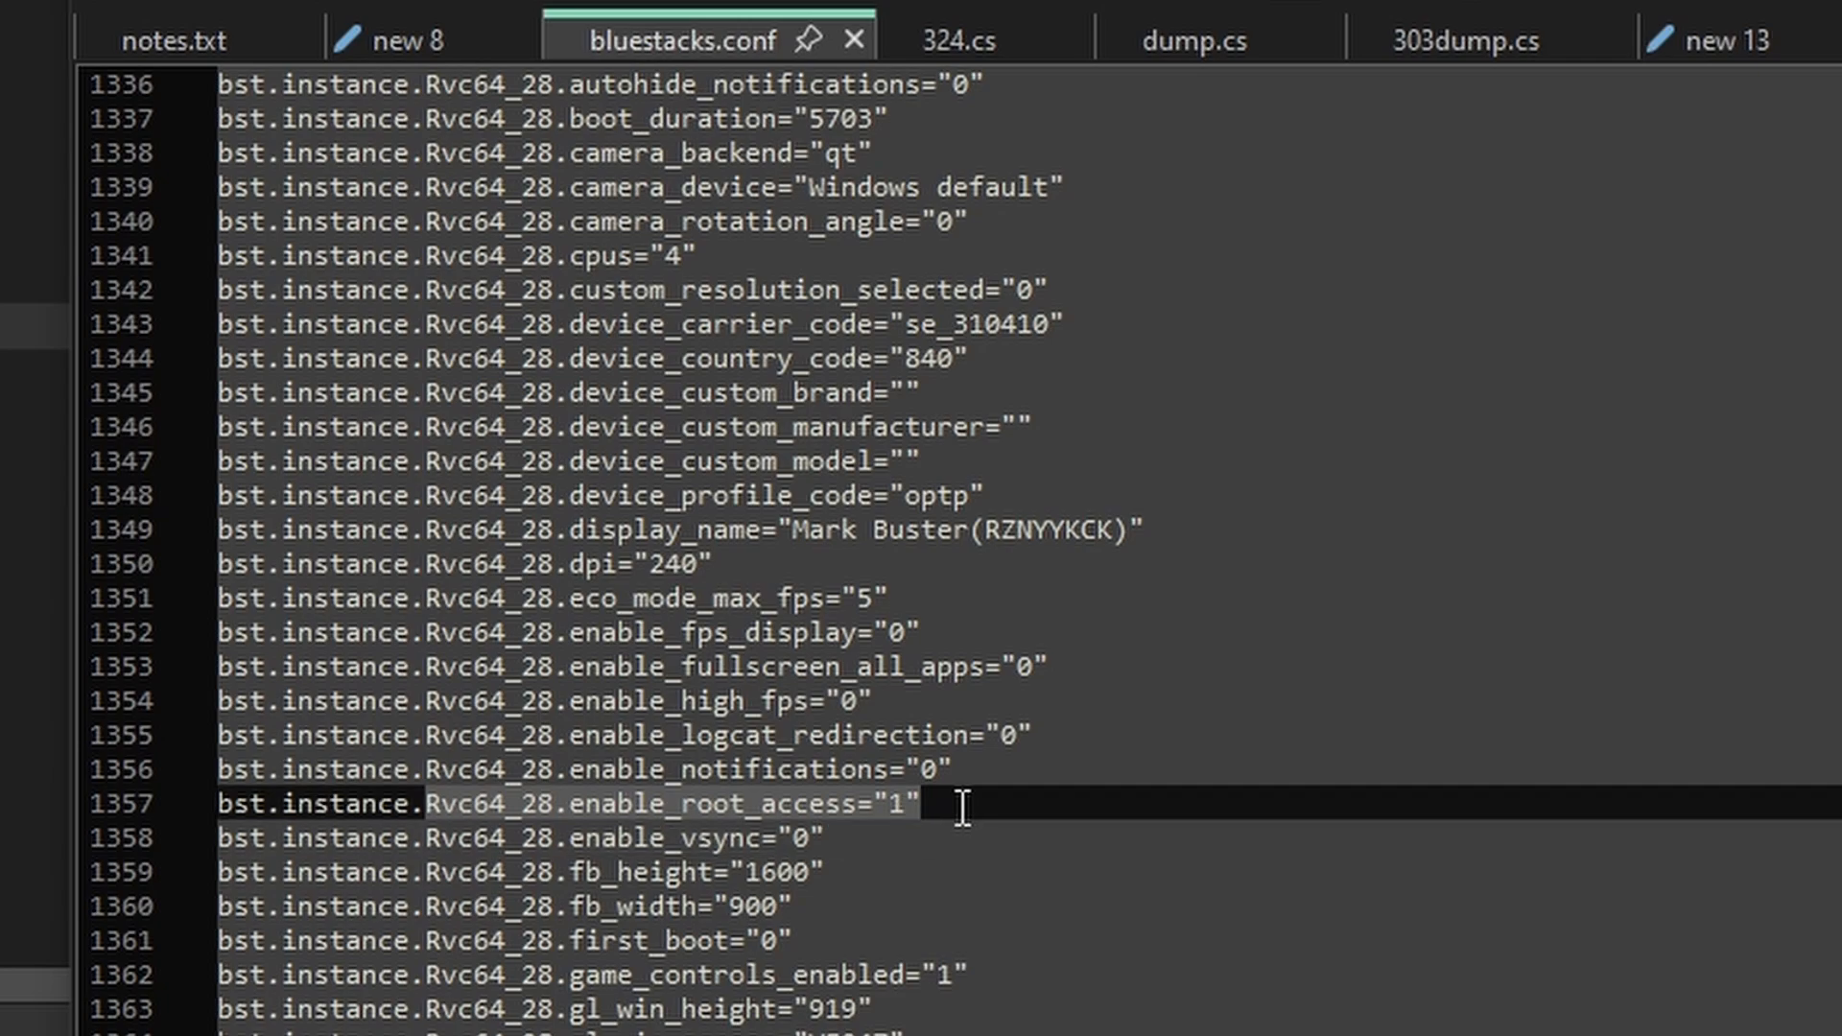
pyautogui.moveTo(1143, 530); pyautogui.dragTo(440, 533)
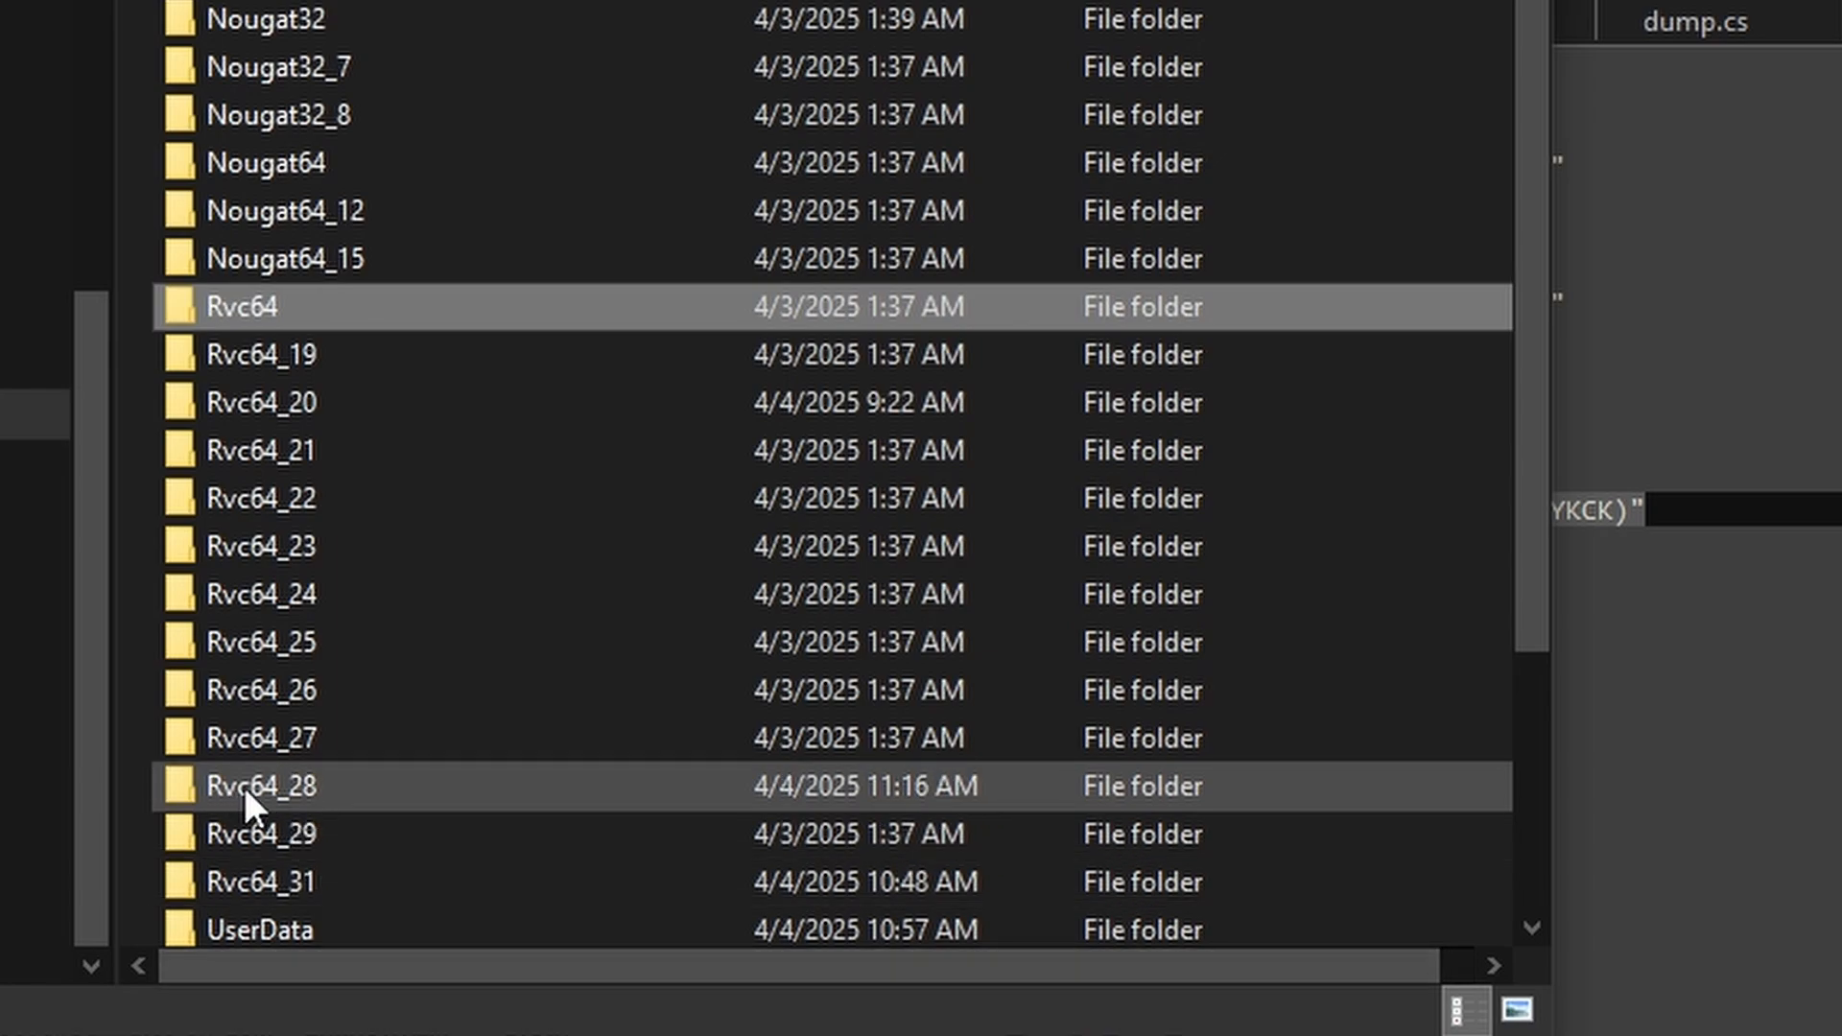
pyautogui.click(250, 786)
pyautogui.moveTo(274, 790)
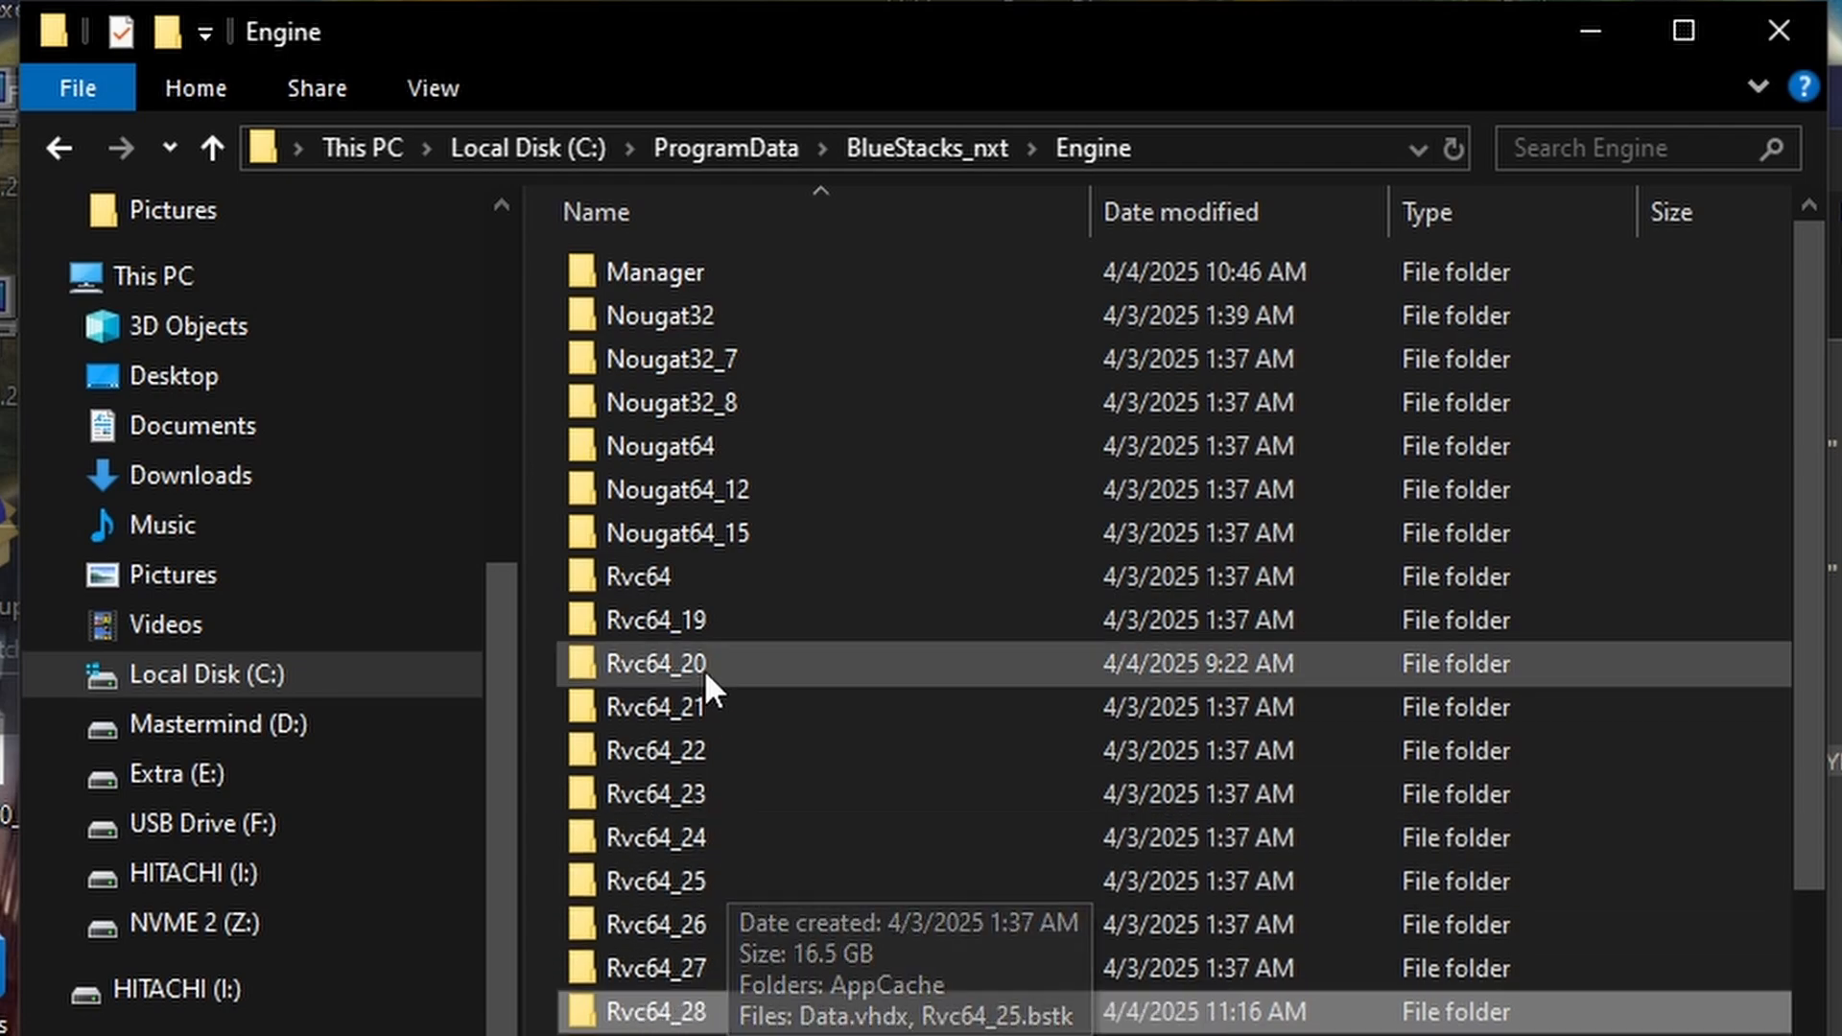
# Step: Open the master Rvc64 folder in Engine and locate the Rvc64.bstk and Android.bstk.in files
pyautogui.click(671, 580)
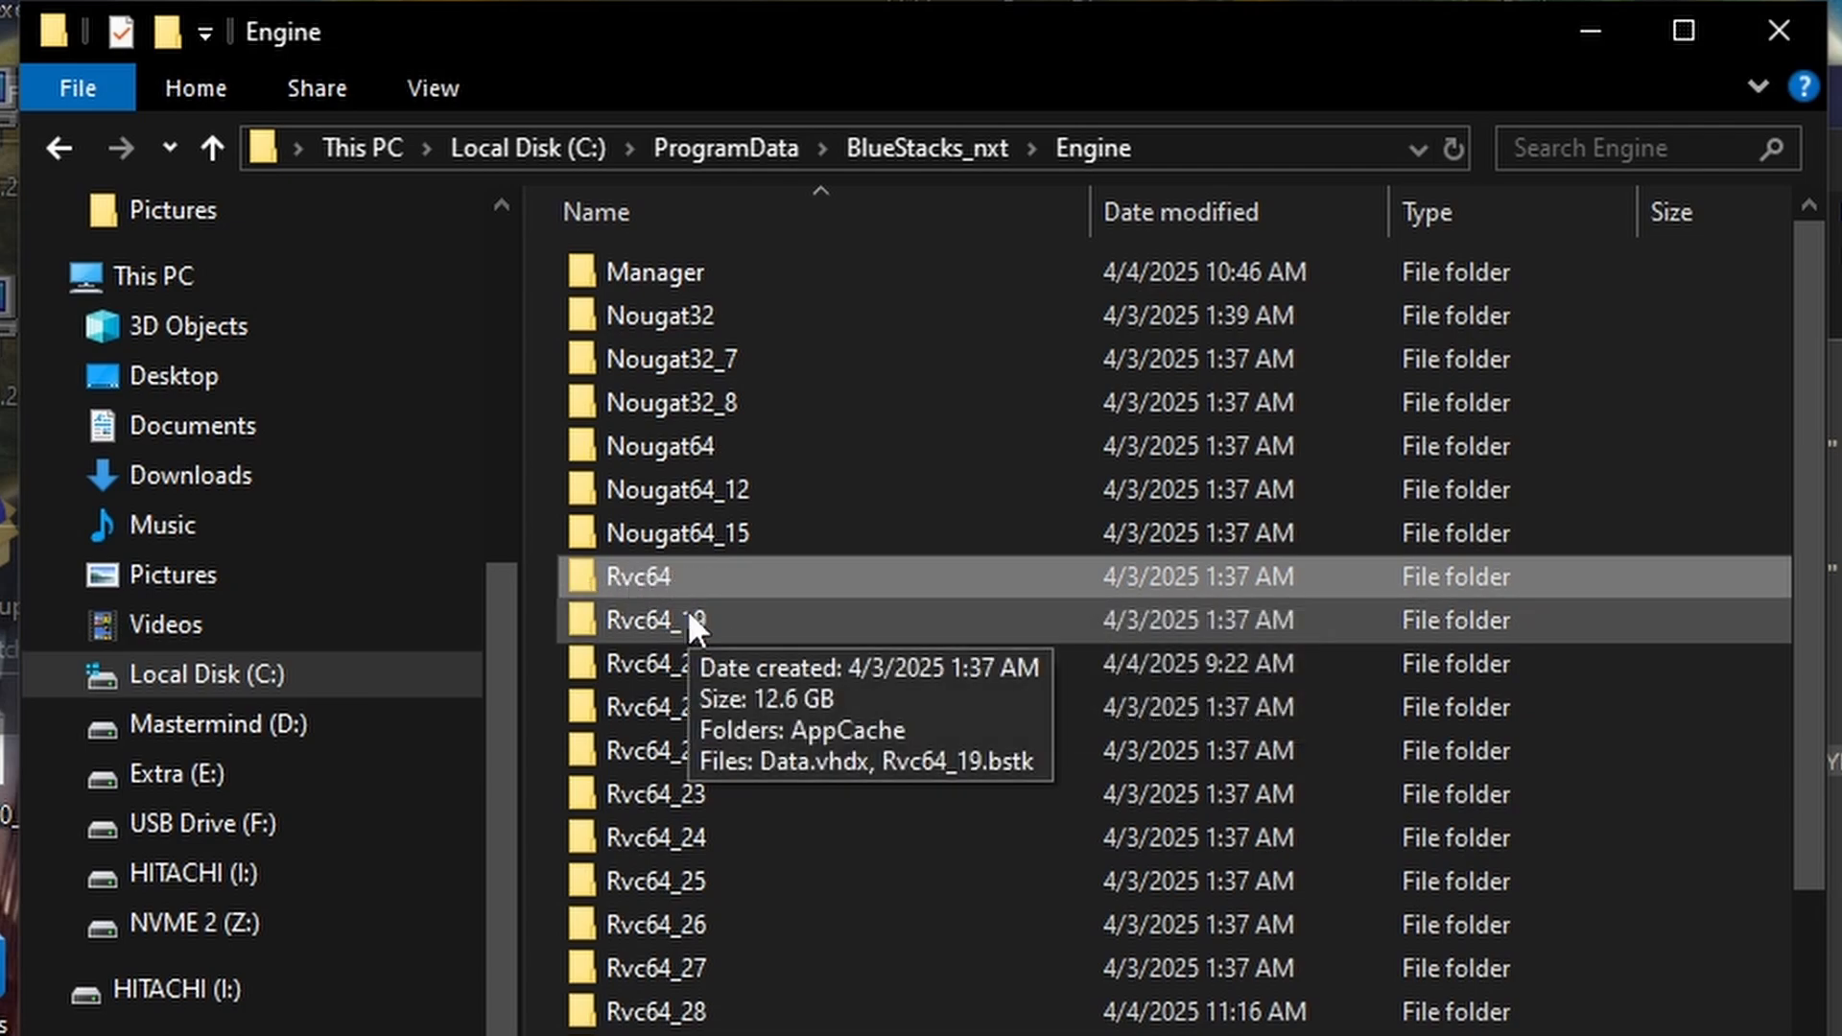
pyautogui.doubleClick(727, 574)
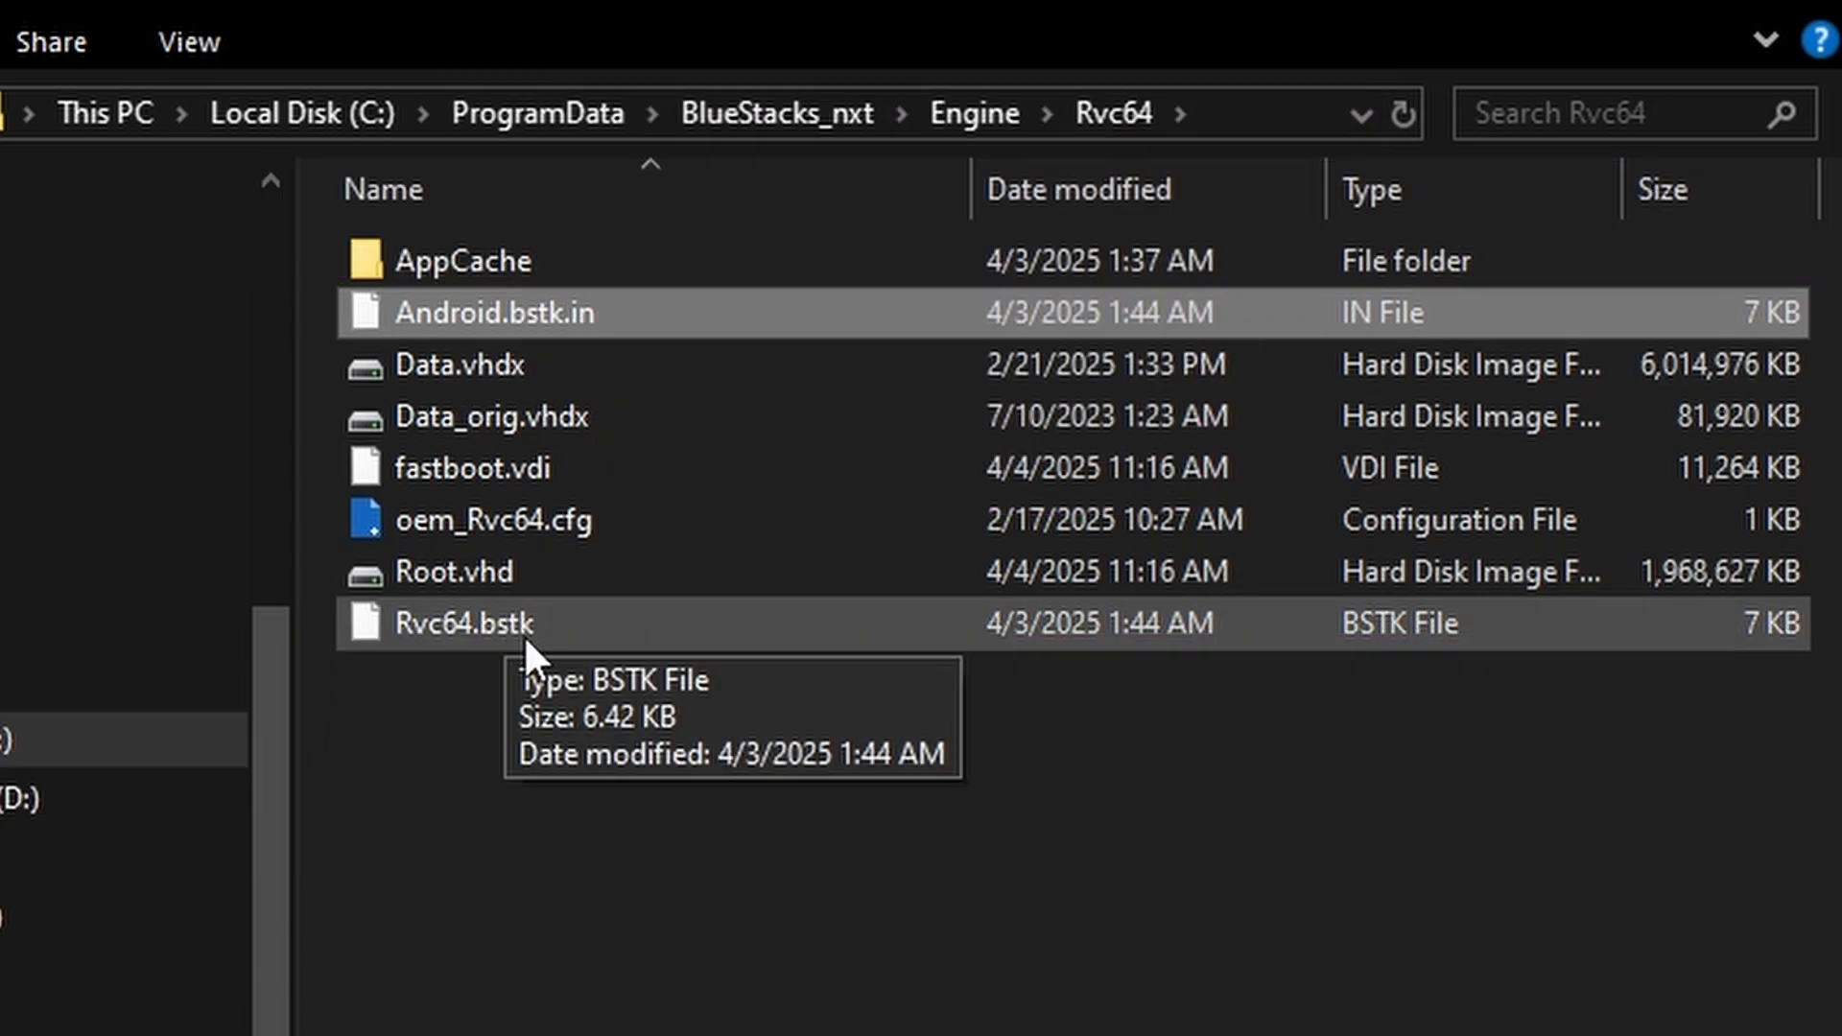
pyautogui.click(461, 624)
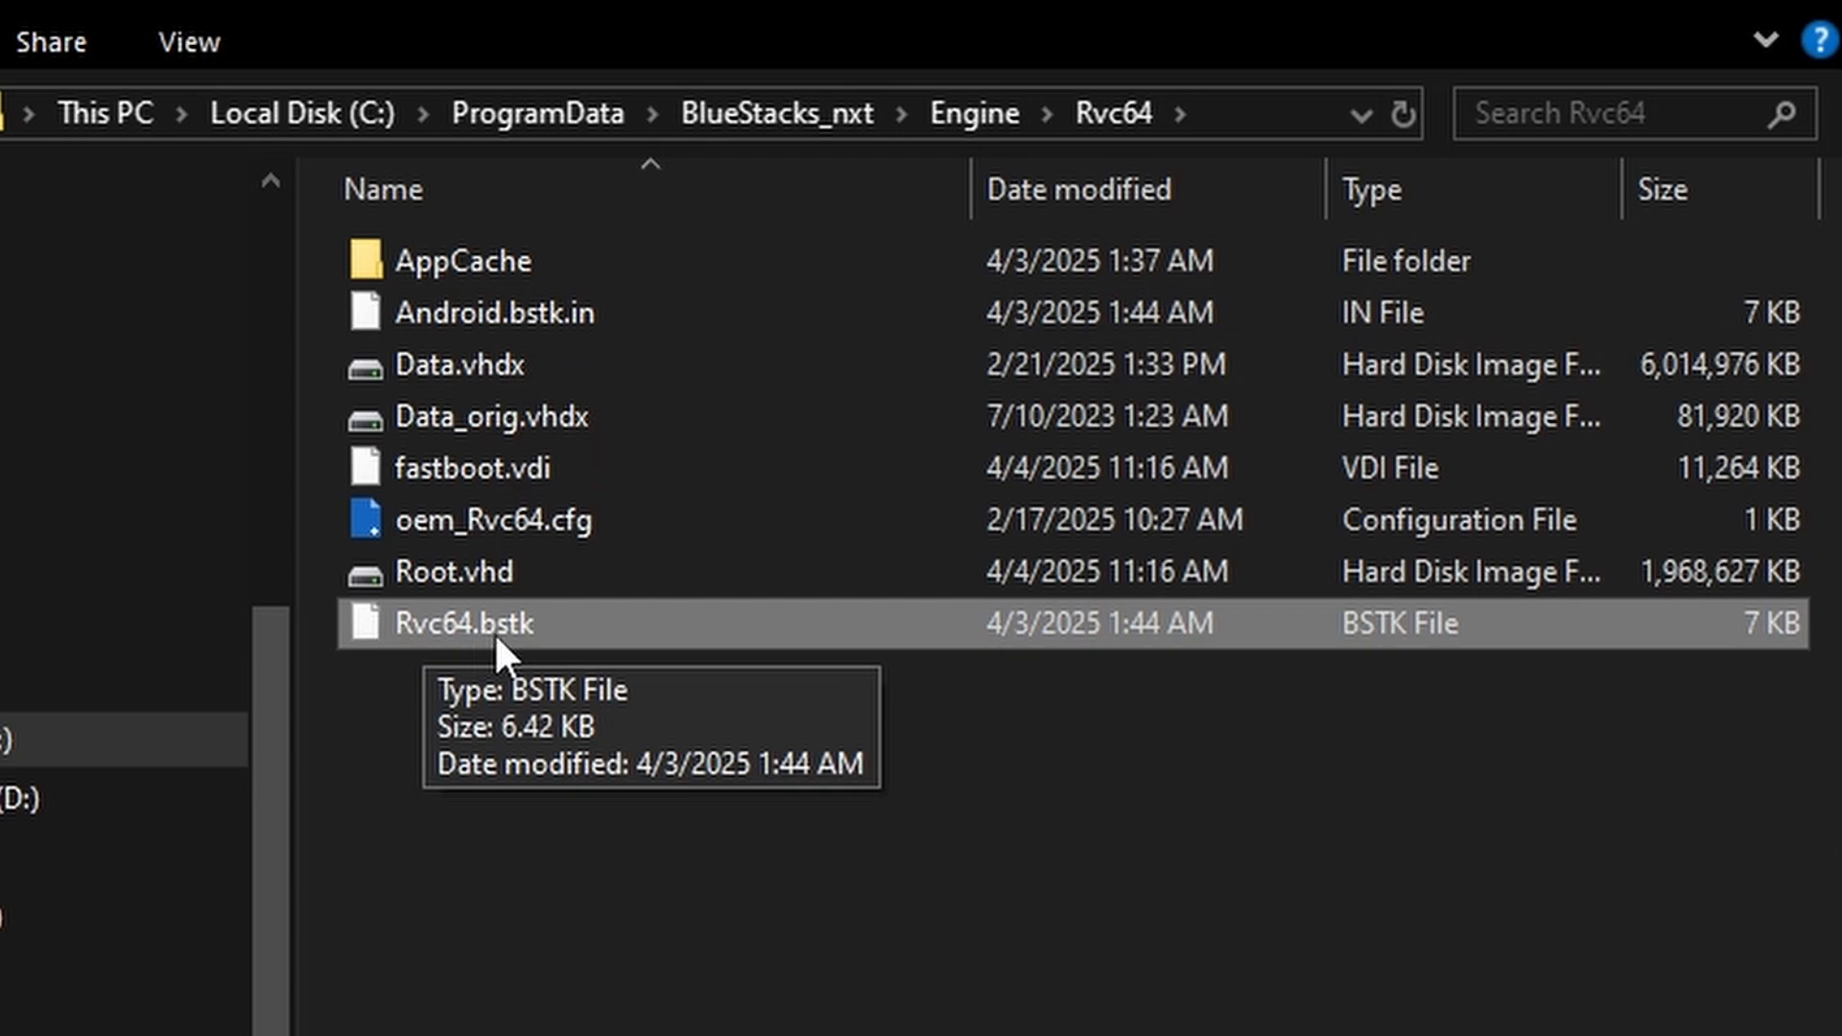
pyautogui.click(603, 317)
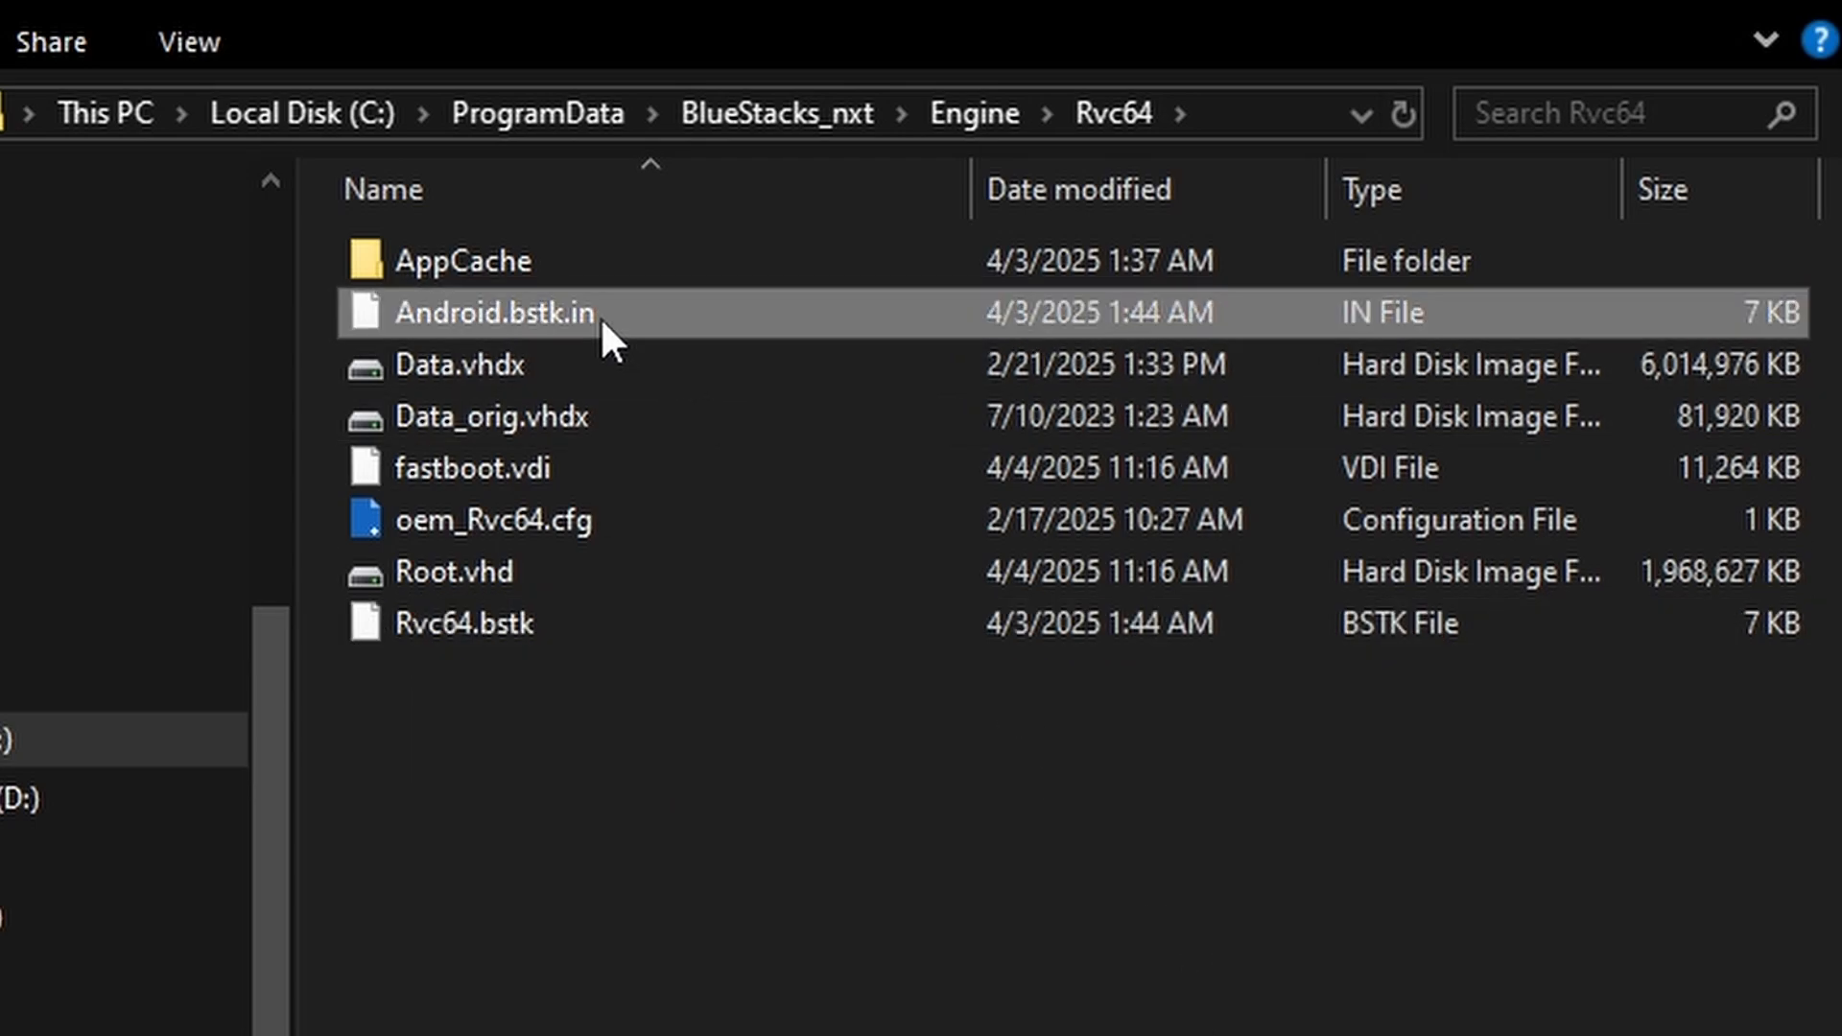
# Step: Open Android.bstk.in in Notepad++ and check that the fastboot.vdi and Root.vhd entries under HardDisks have type Normal
pyautogui.rightClick(624, 301)
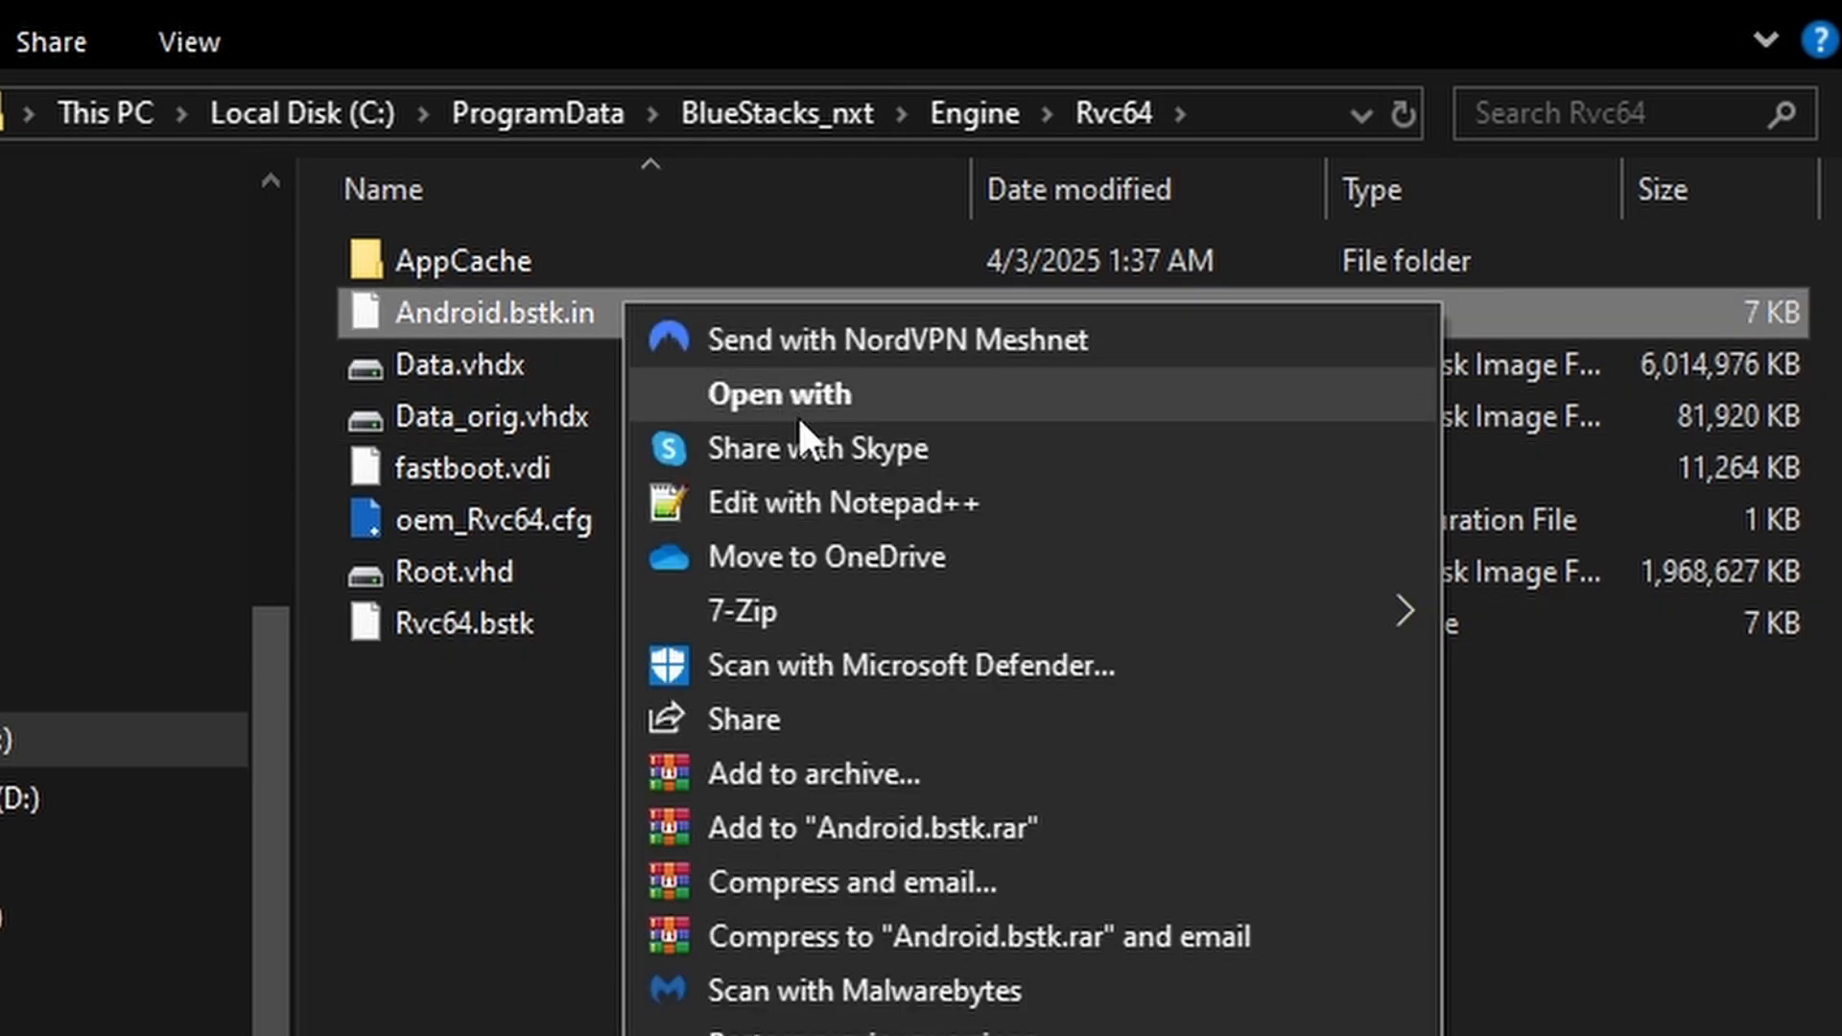
pyautogui.click(860, 499)
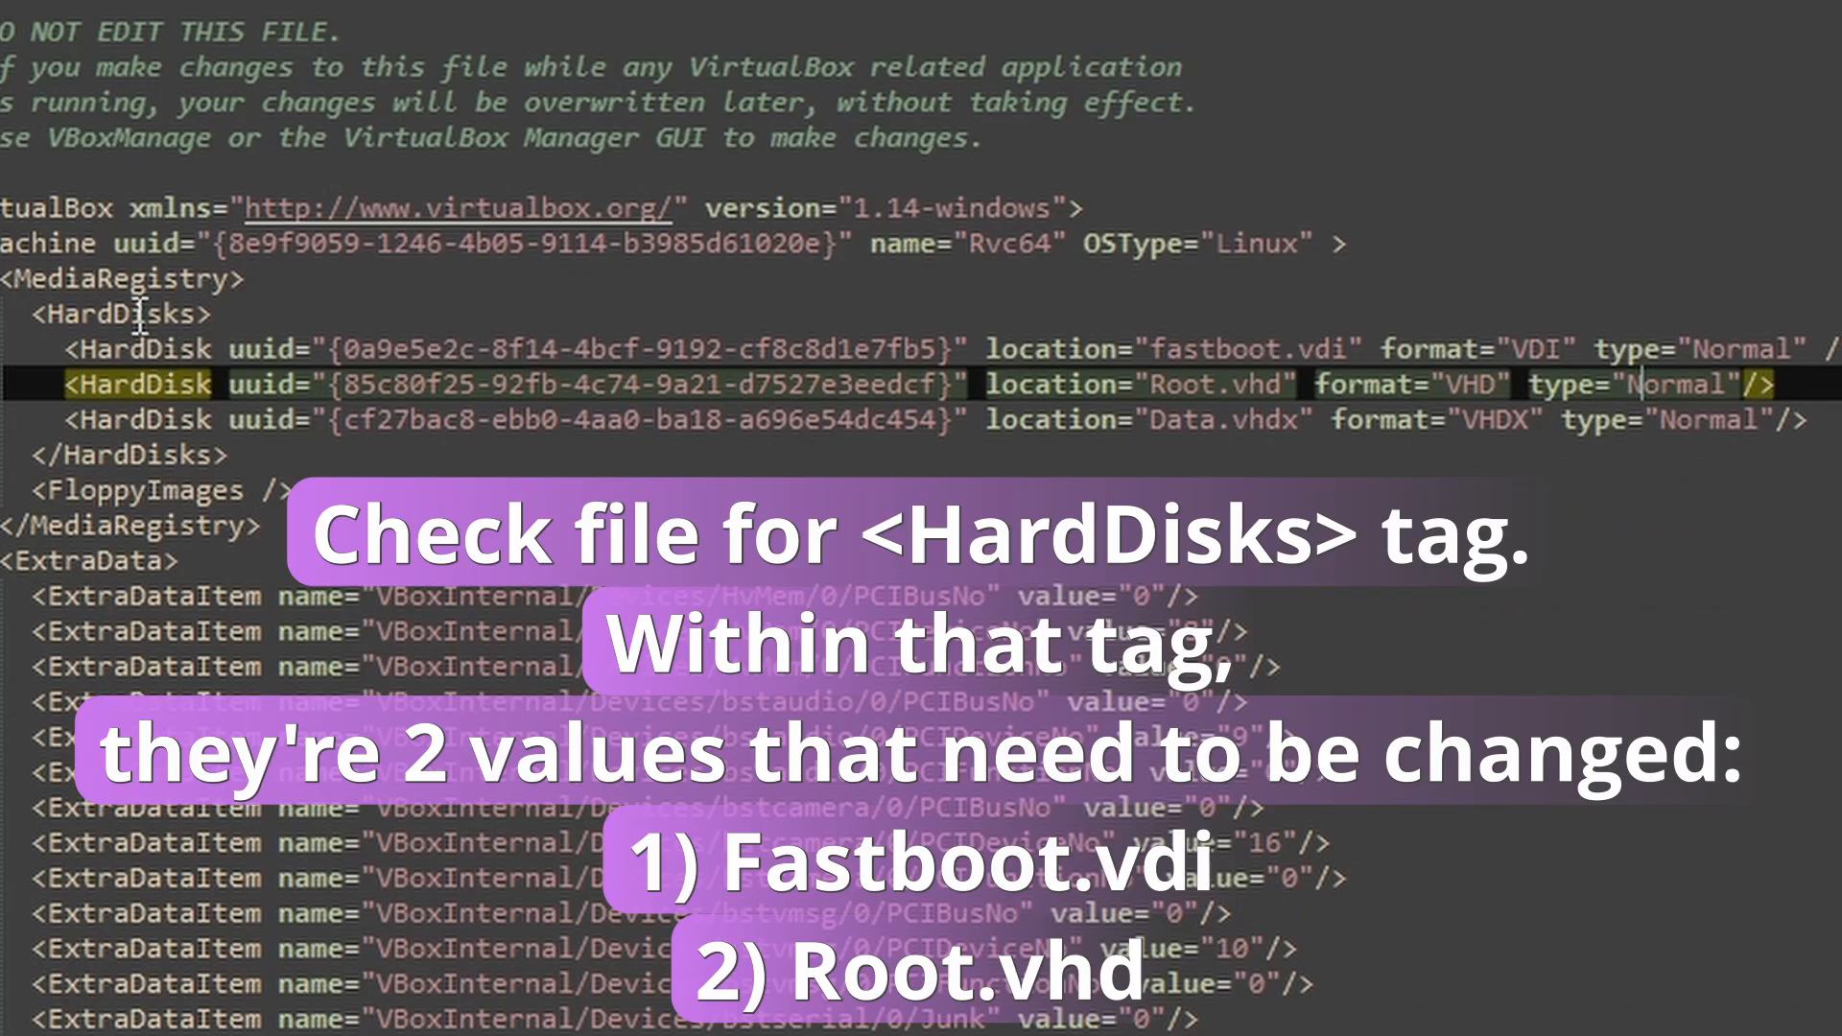
pyautogui.click(140, 314)
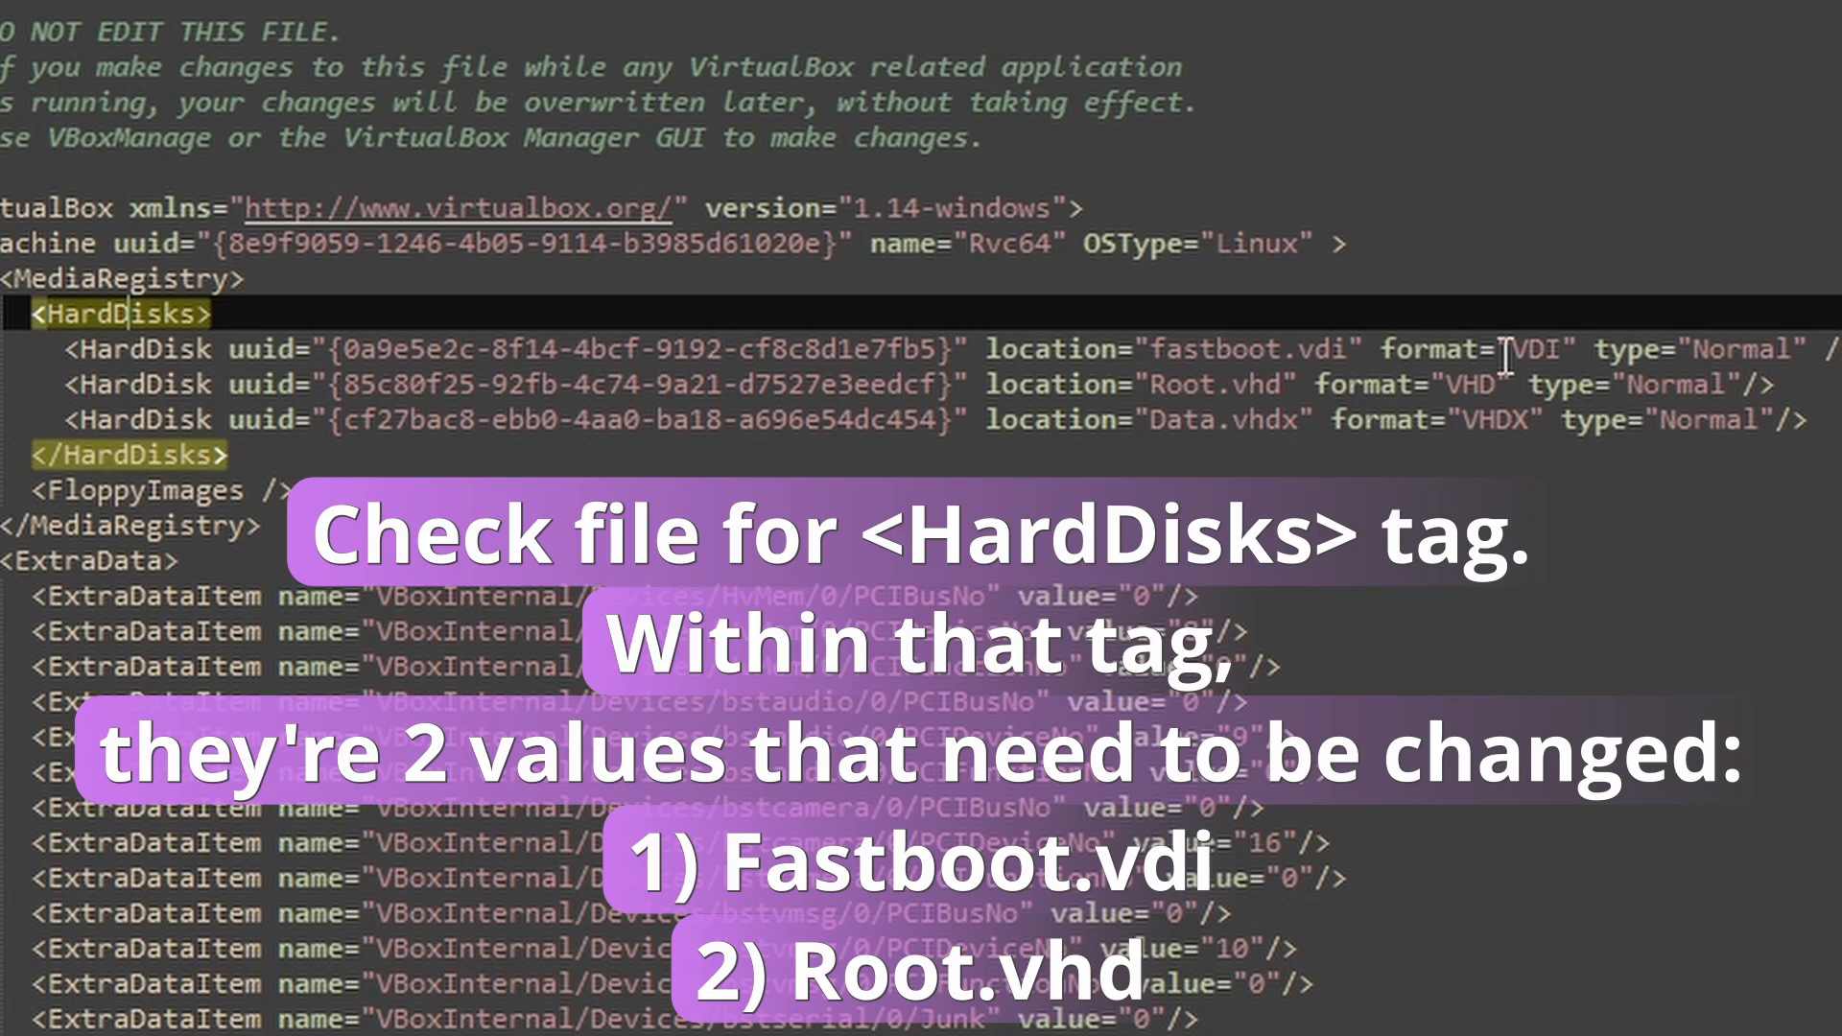
pyautogui.moveTo(1149, 351); pyautogui.dragTo(1336, 358)
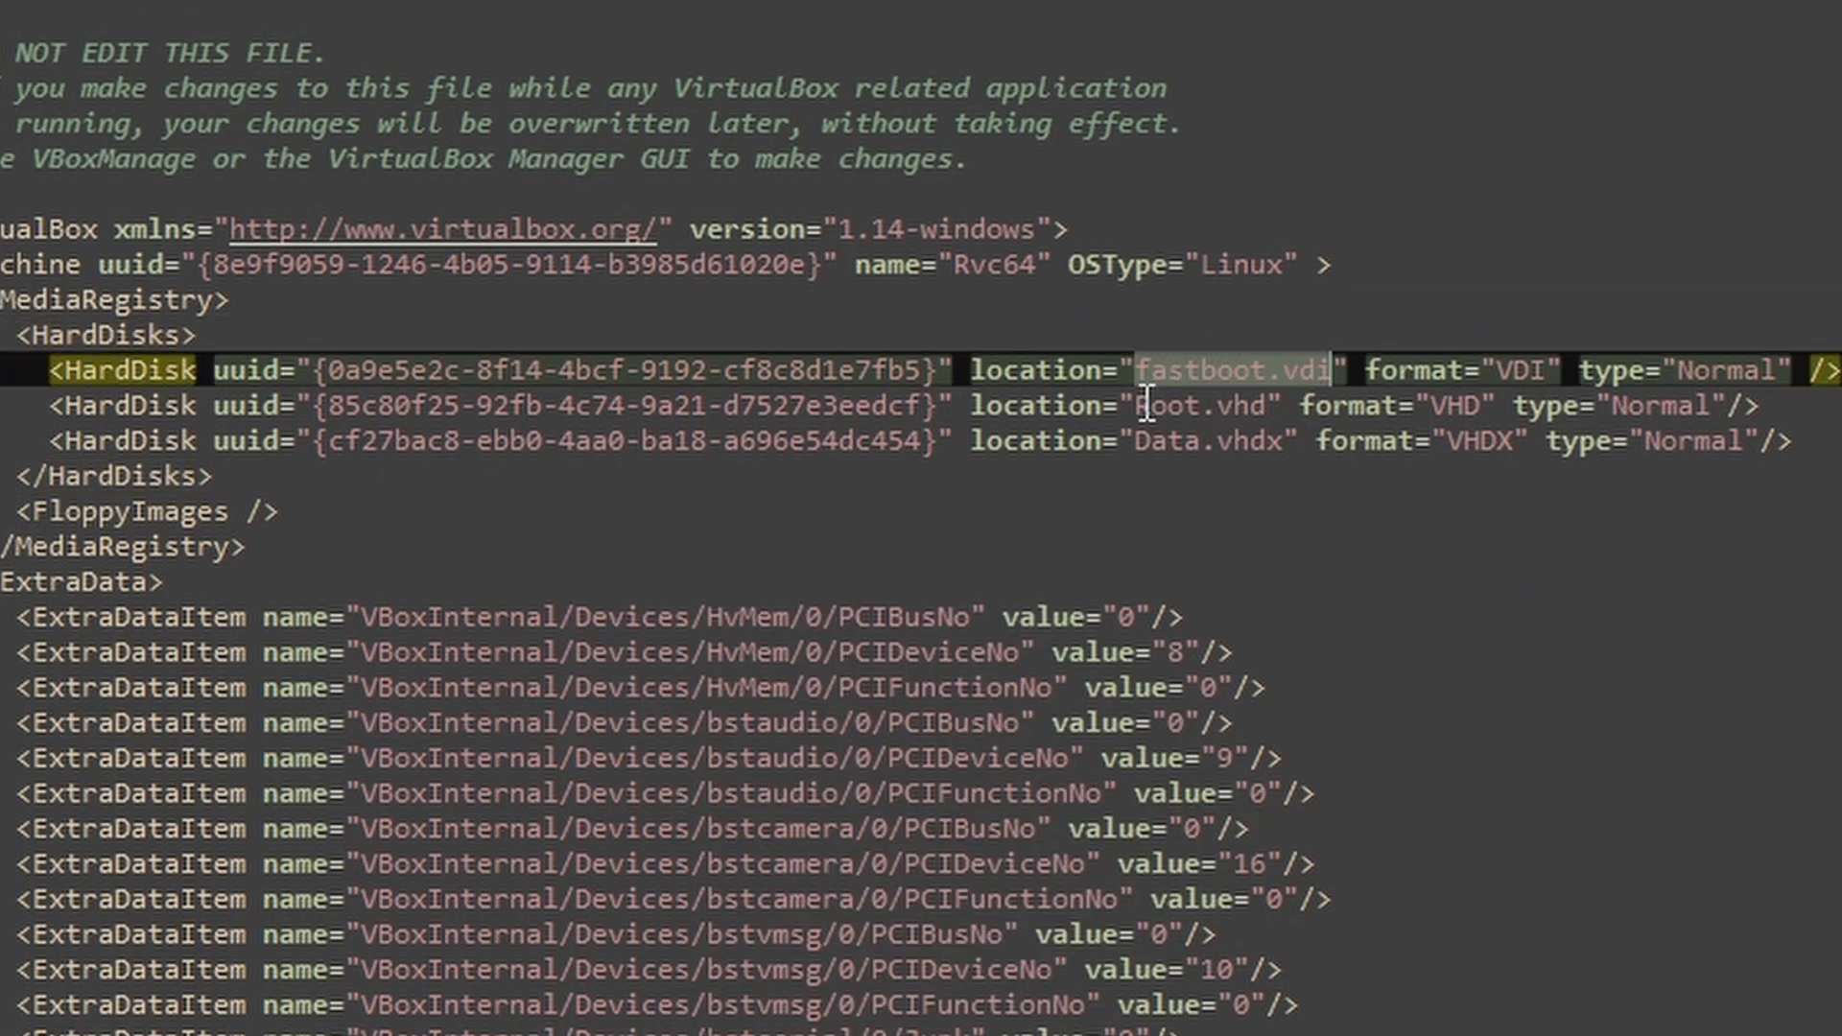
pyautogui.moveTo(1137, 405); pyautogui.dragTo(1284, 398)
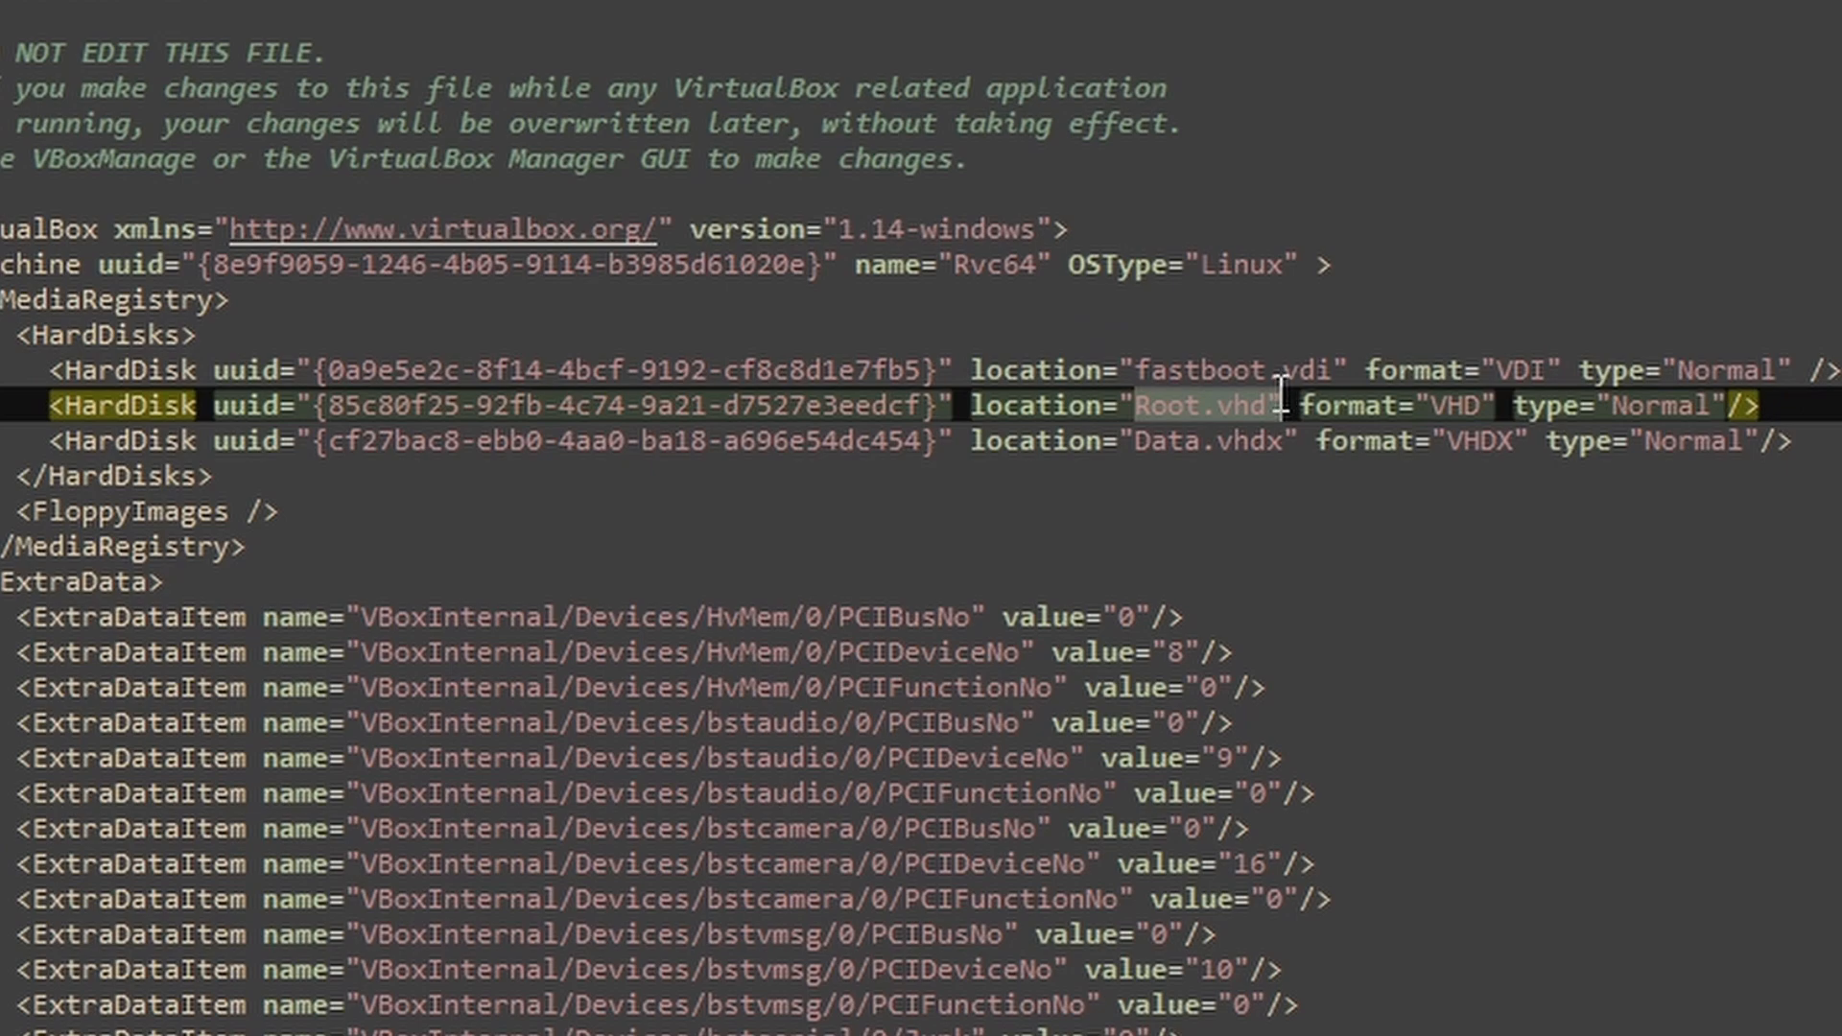
pyautogui.click(1547, 408)
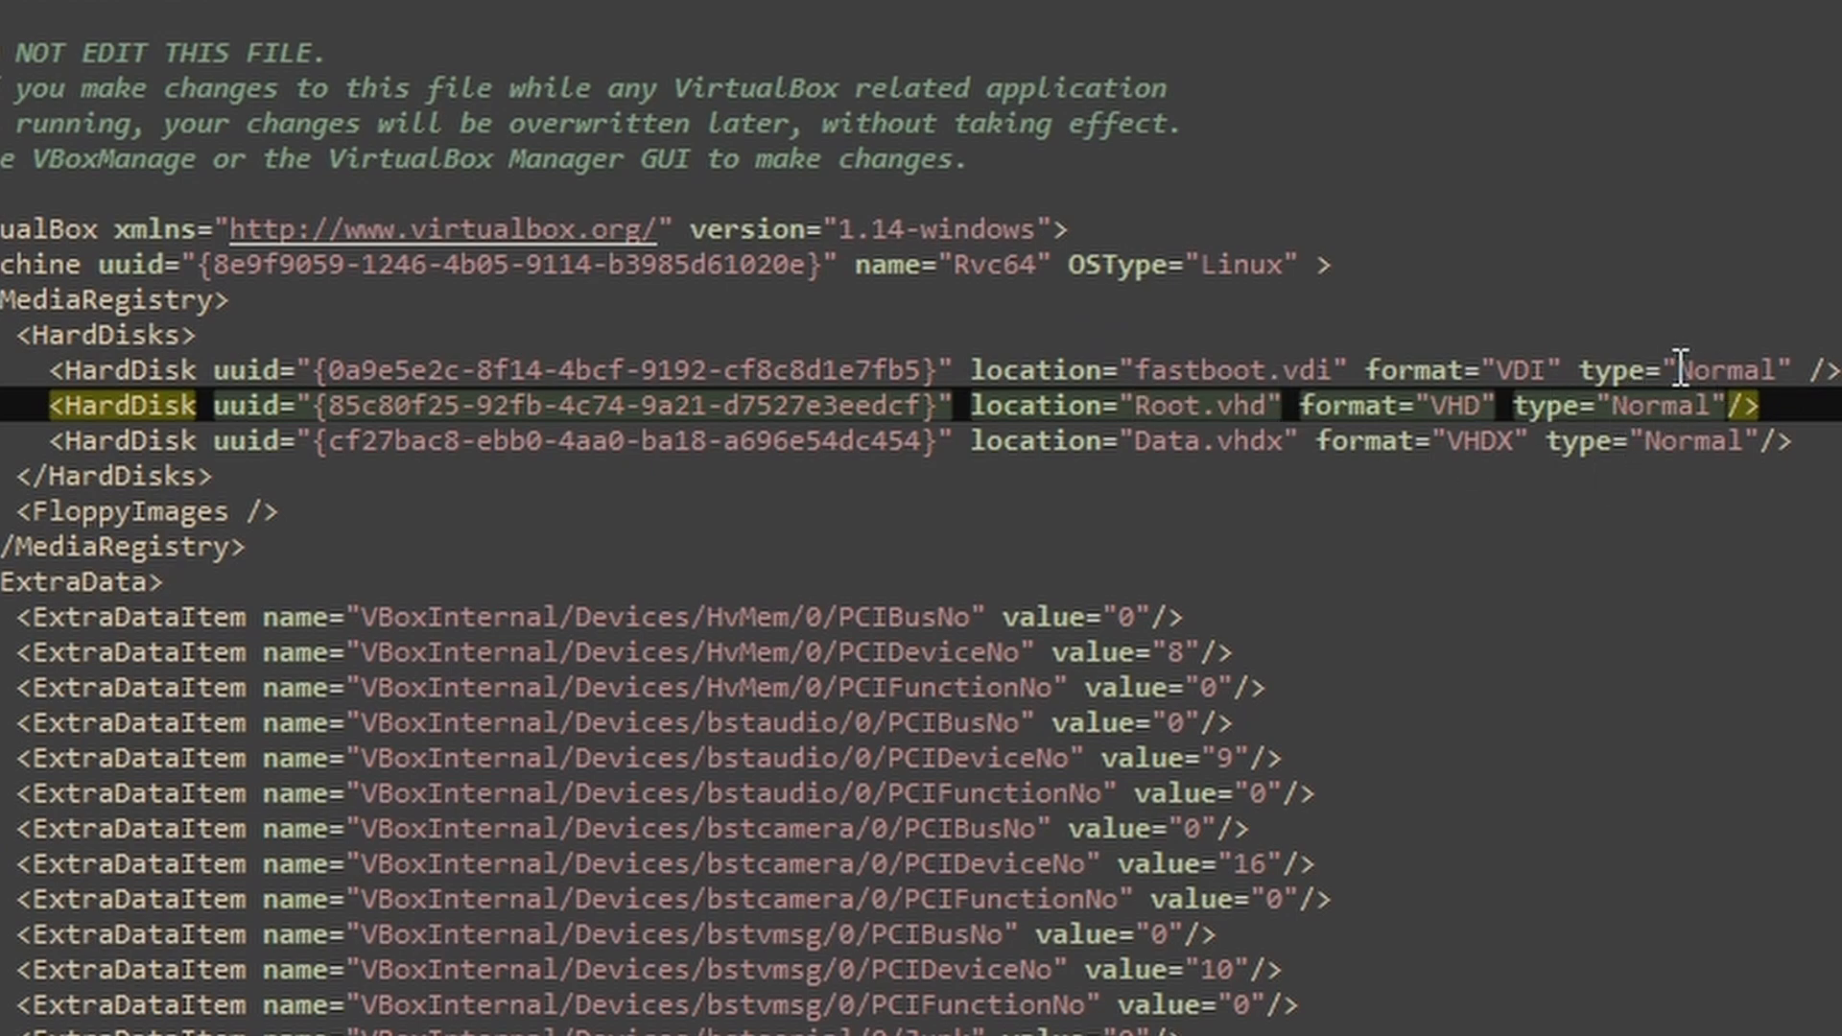
pyautogui.click(1700, 373)
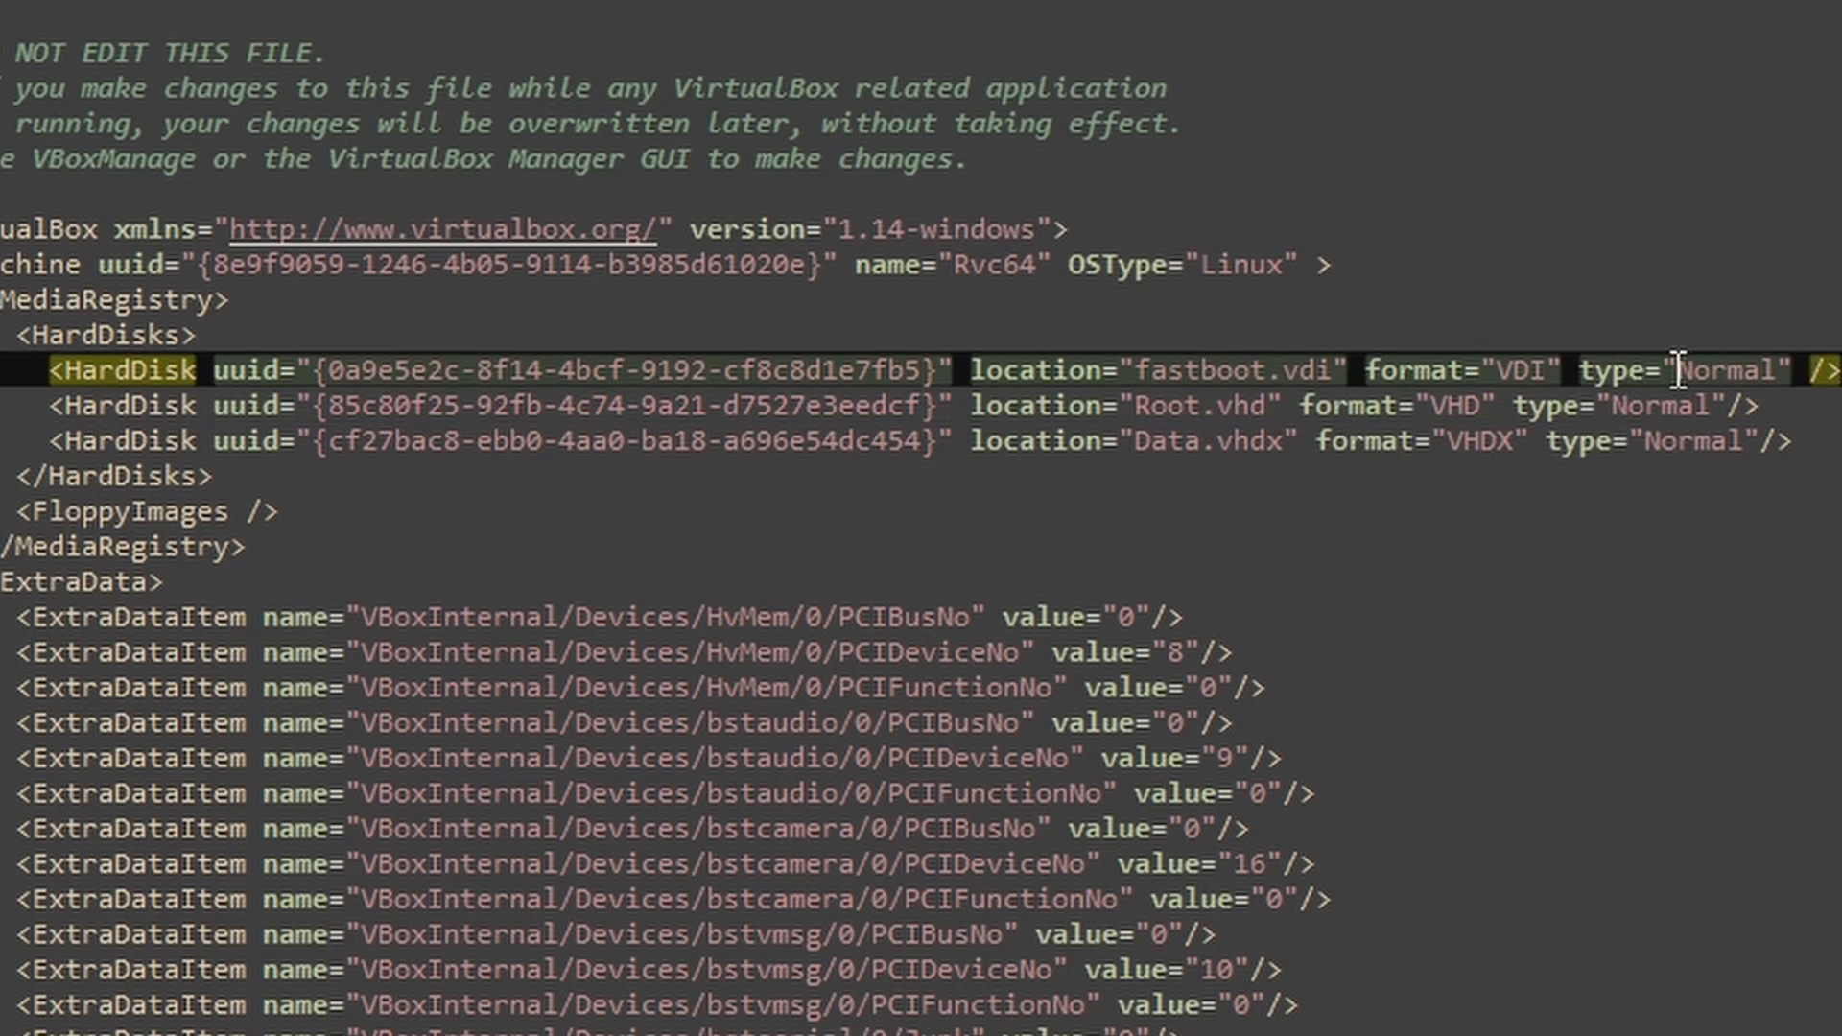
pyautogui.moveTo(1678, 370); pyautogui.dragTo(1763, 365)
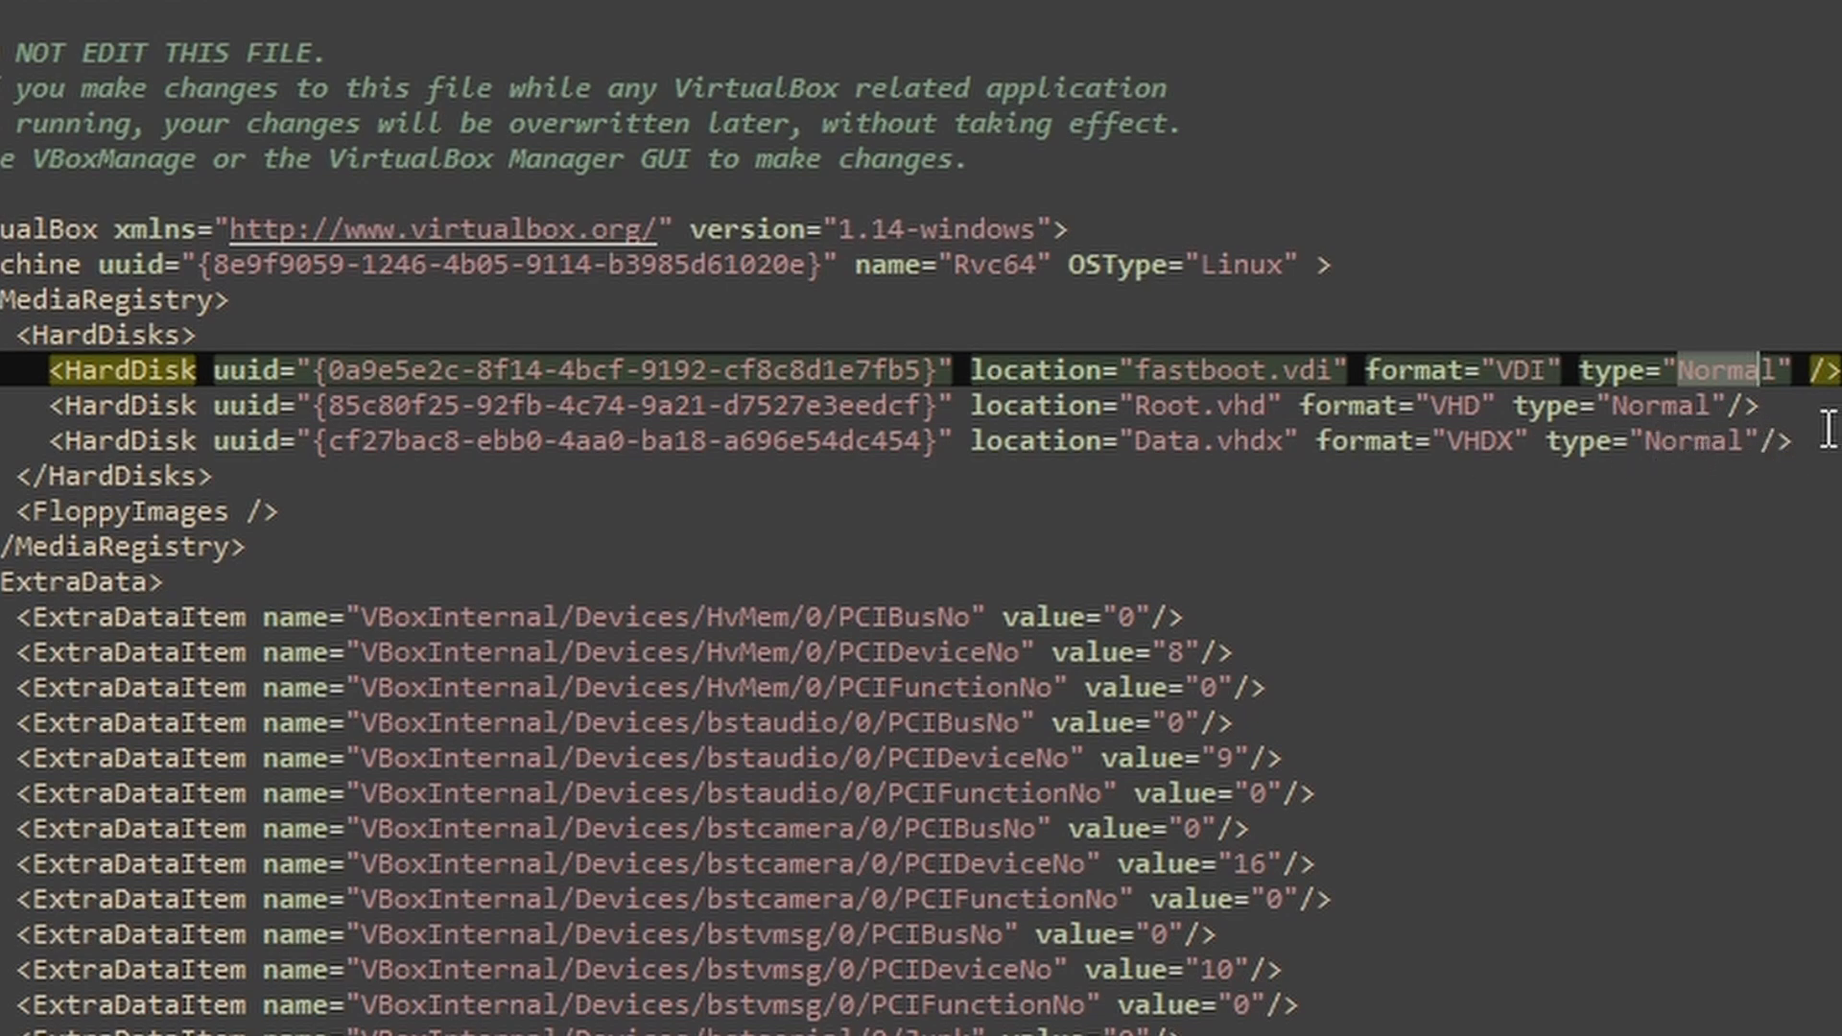
pyautogui.moveTo(1613, 404); pyautogui.dragTo(1777, 372)
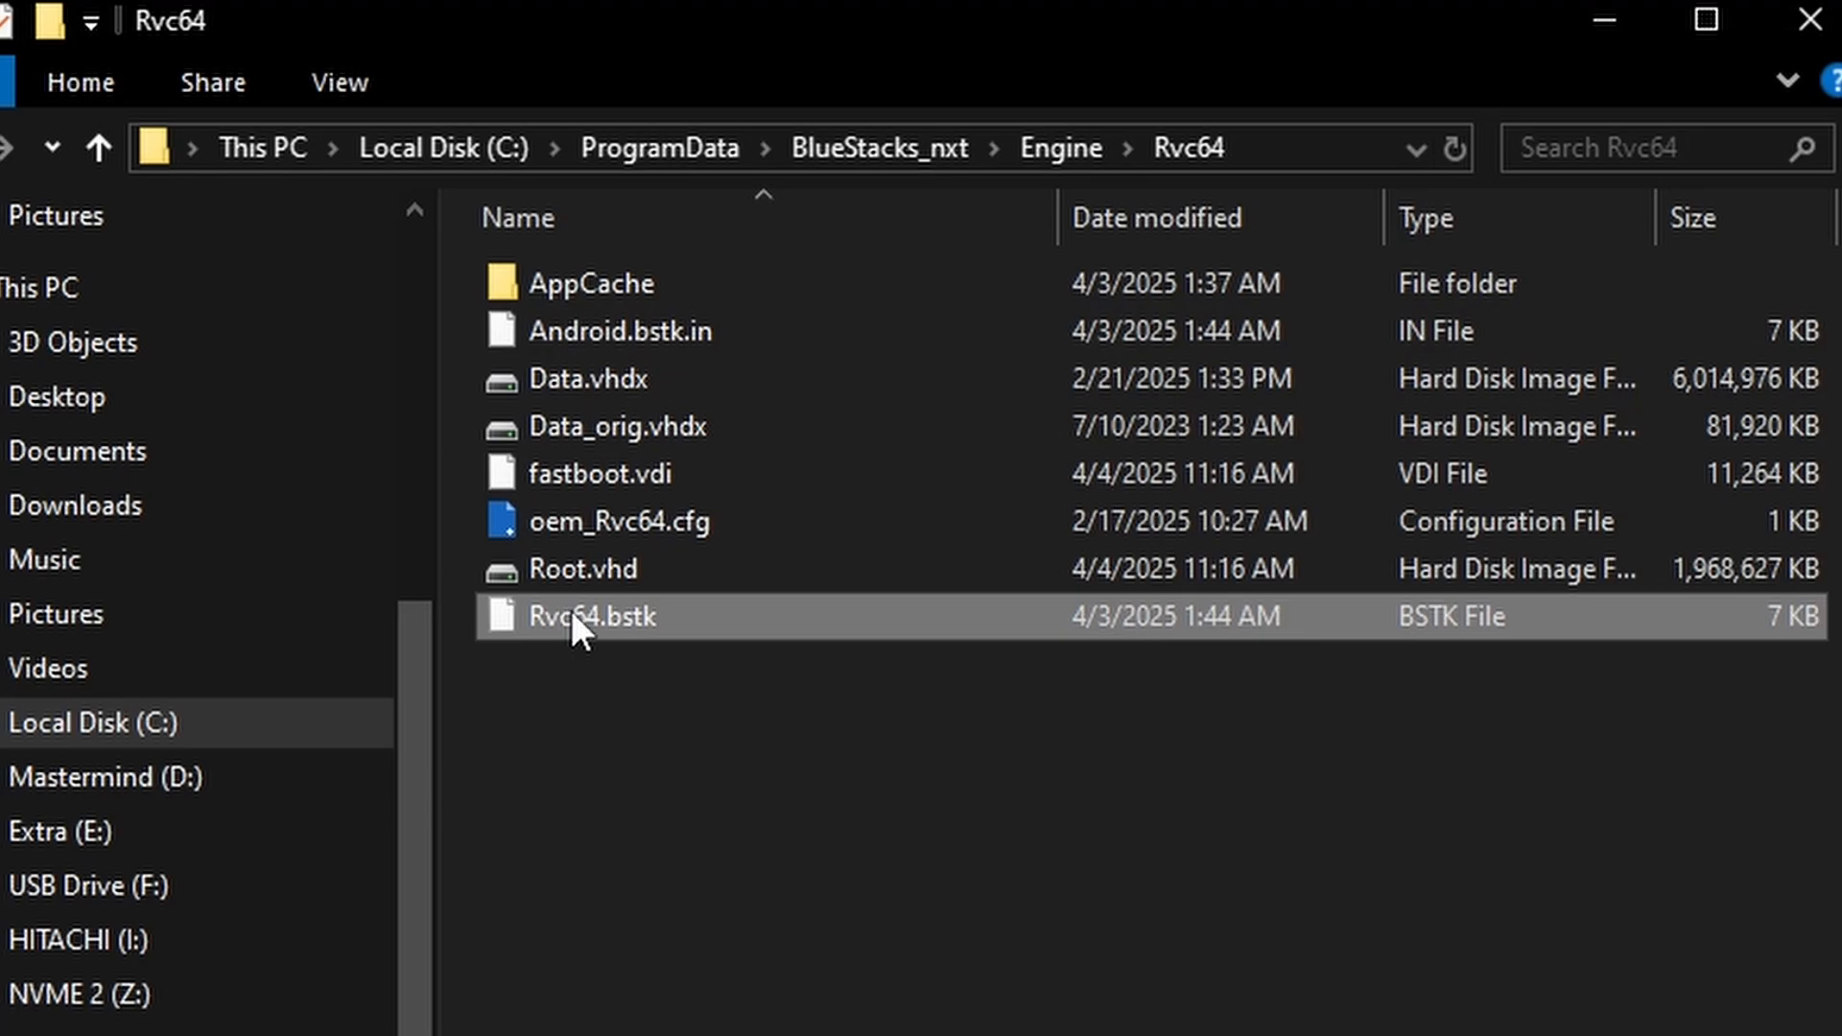
# Step: Open Rvc64.bstk in Notepad++ and check the type values of its fastboot.vdi and Root.vhd hard disk entries
pyautogui.rightClick(572, 612)
pyautogui.click(758, 799)
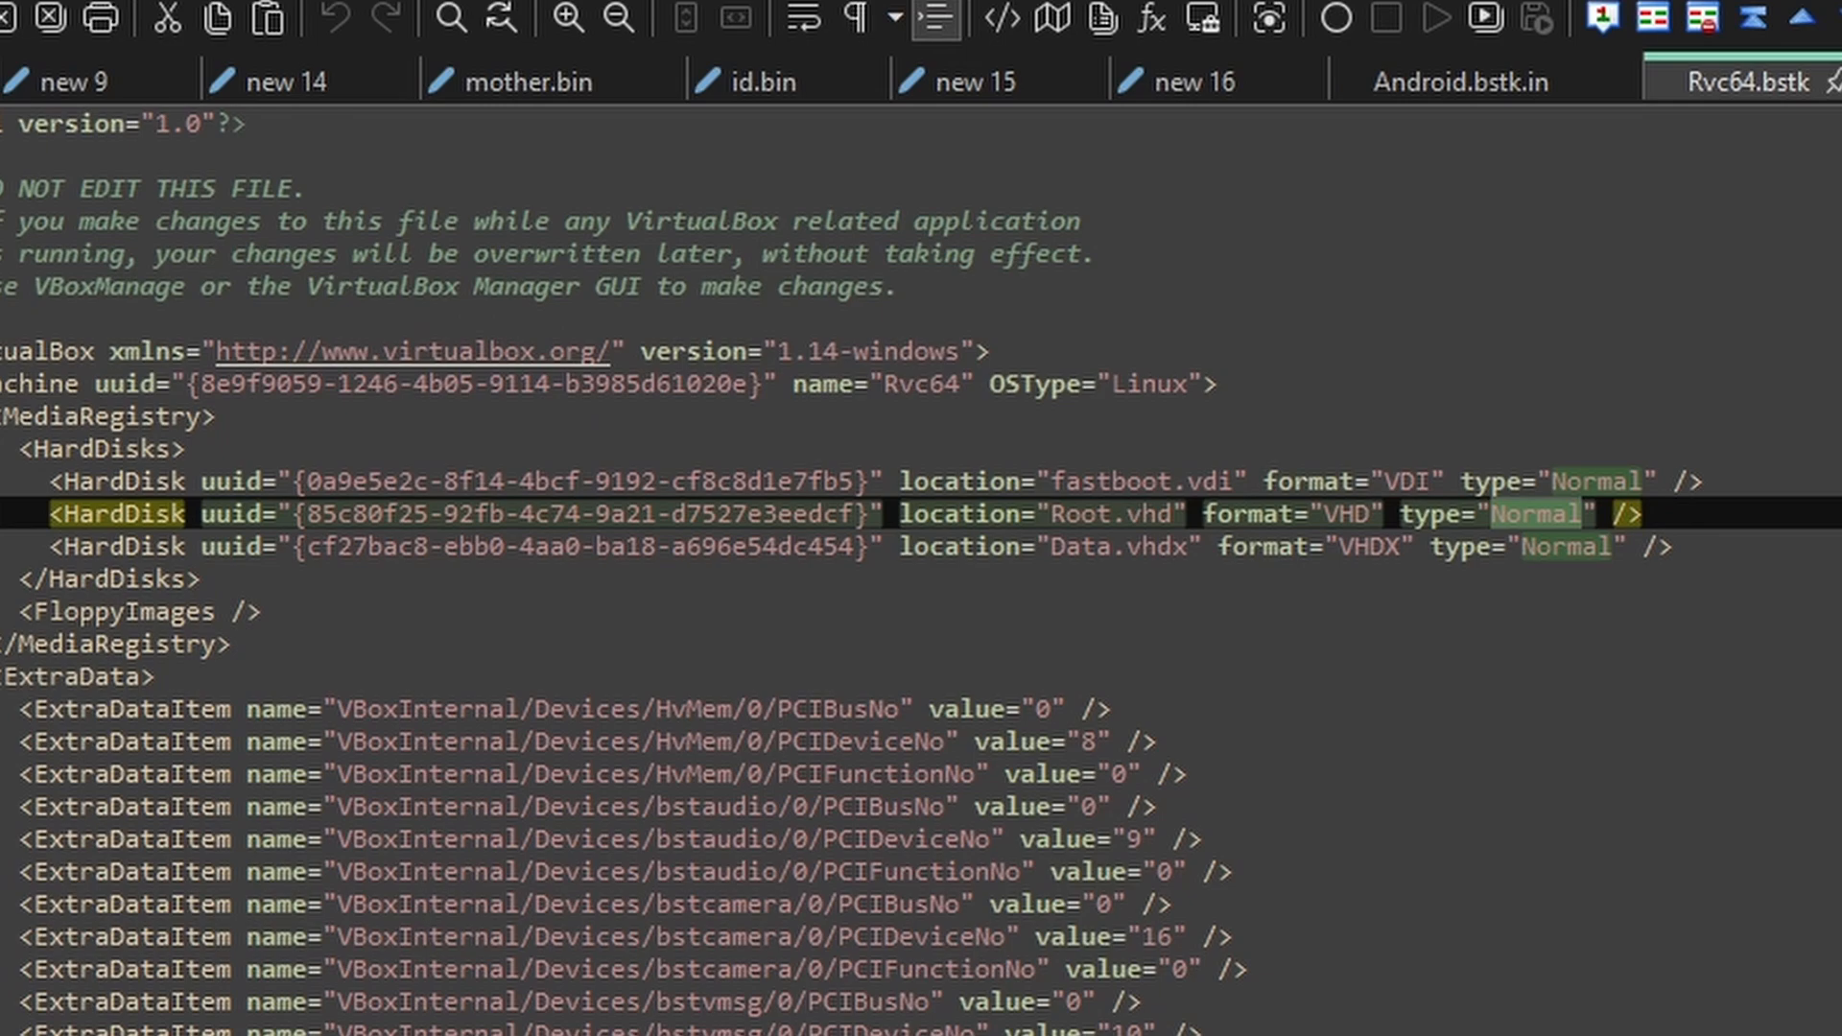
pyautogui.click(129, 447)
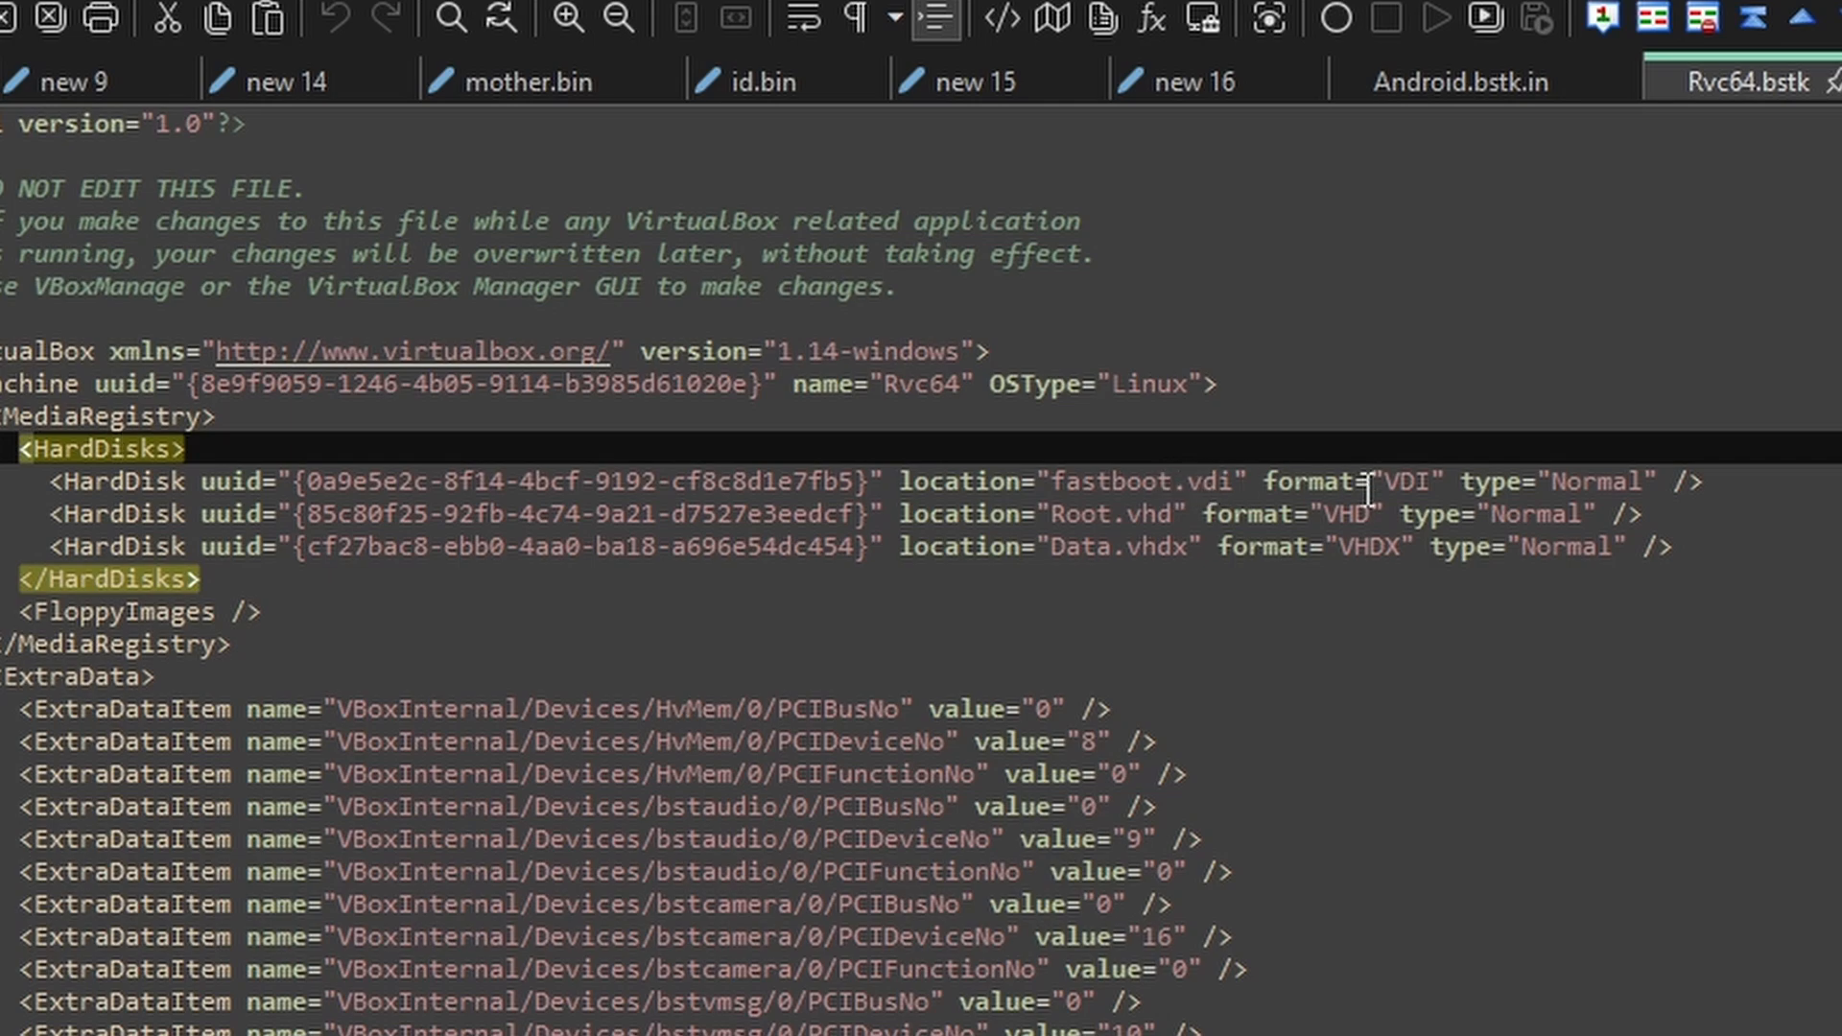
pyautogui.doubleClick(1562, 480)
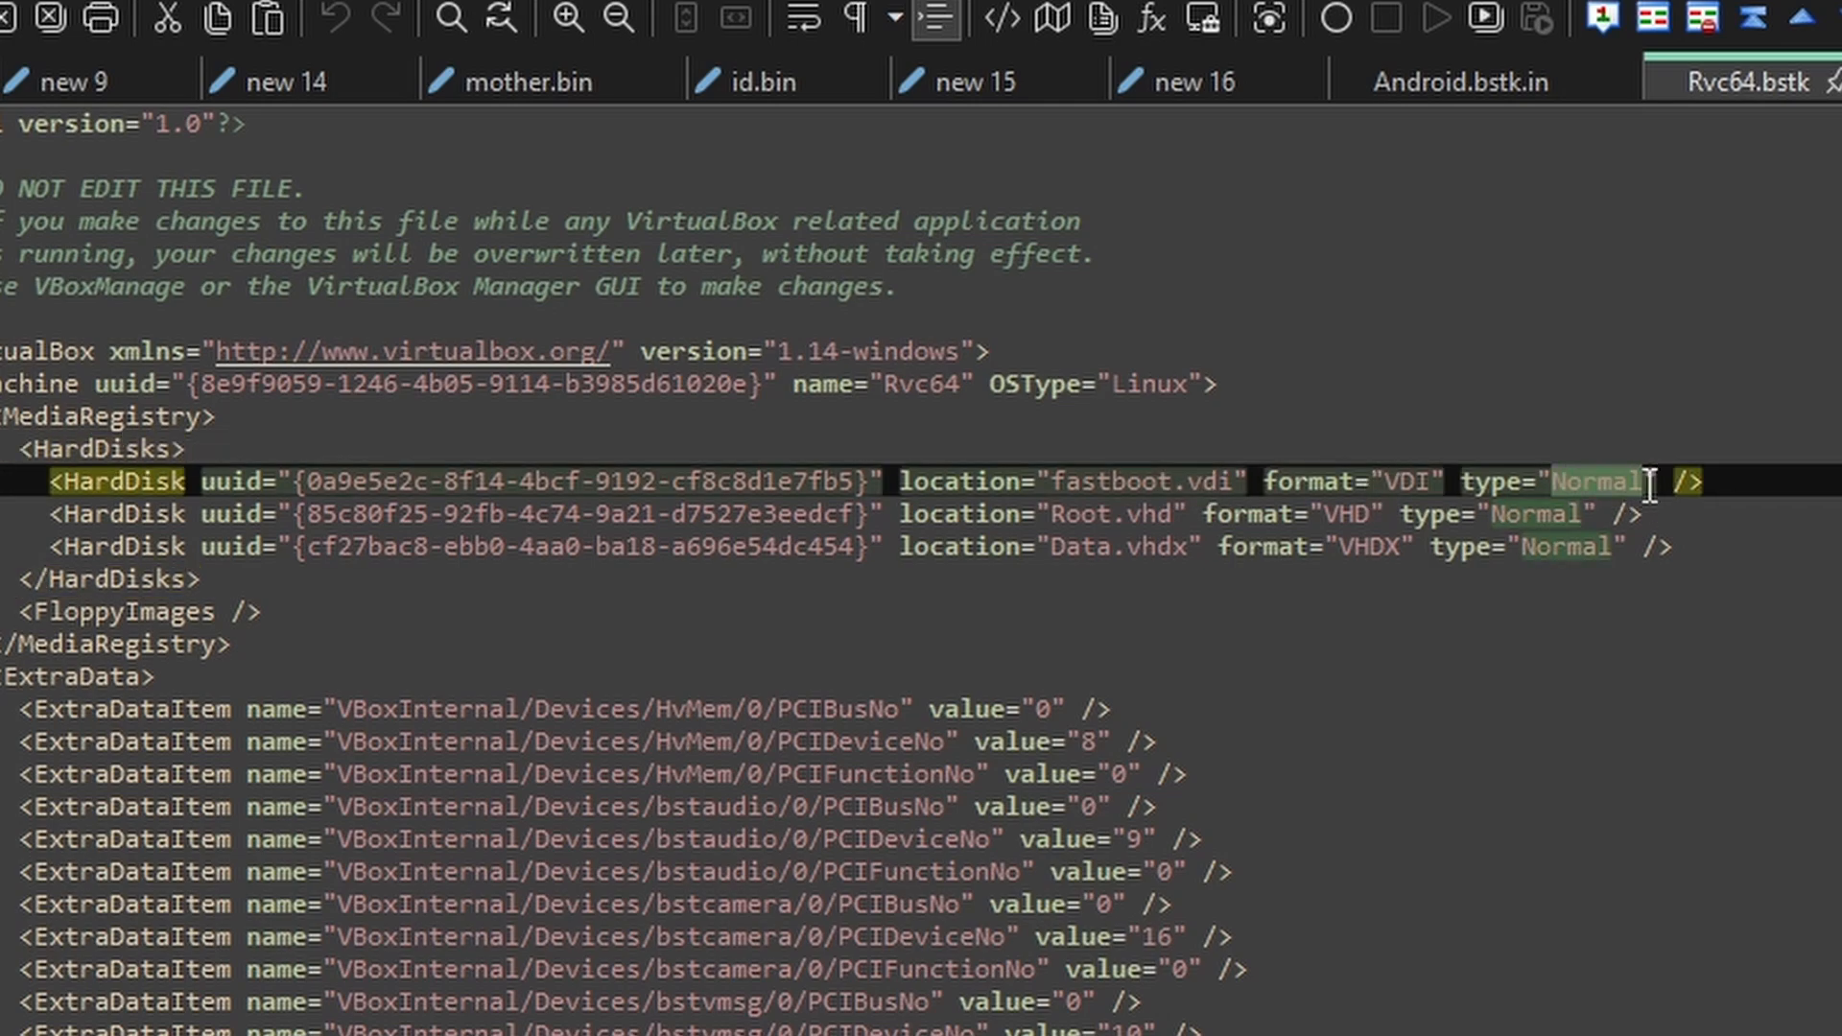
pyautogui.moveTo(1053, 515); pyautogui.dragTo(1164, 515)
pyautogui.moveTo(1490, 515); pyautogui.dragTo(1574, 516)
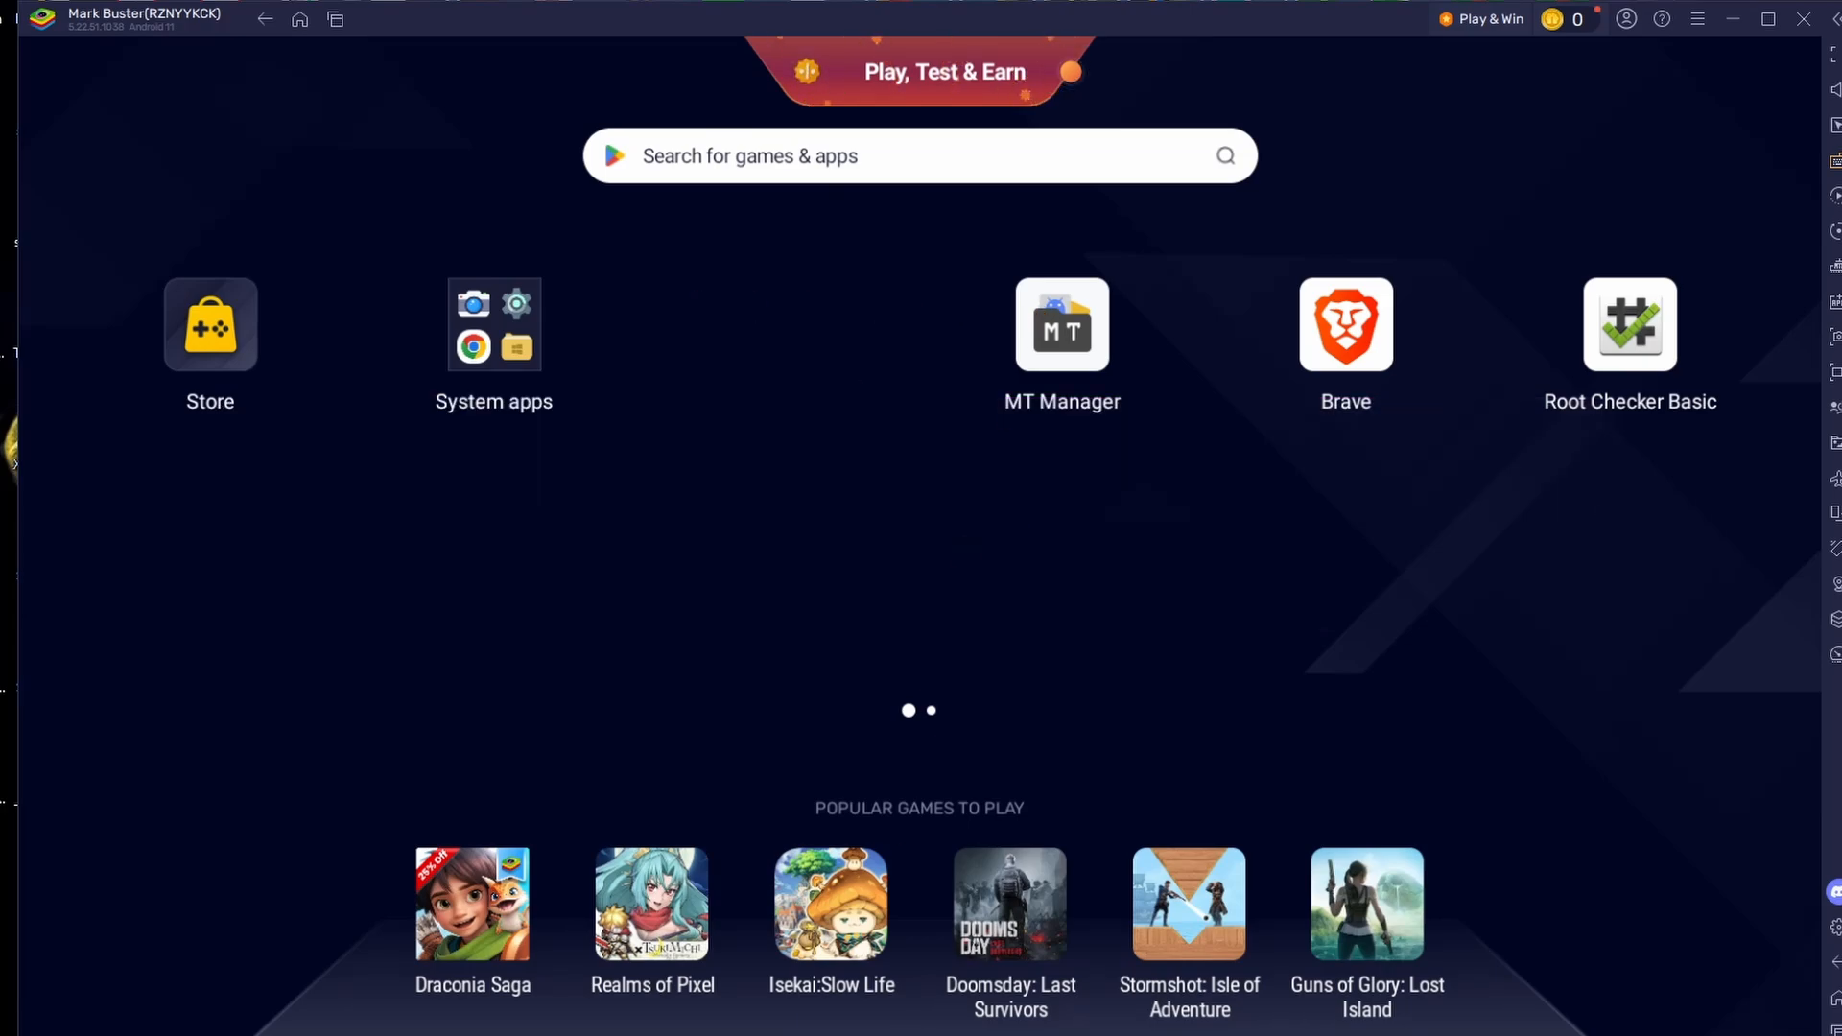
# Step: Install Magisk-Delta-V27.0.apk from the USB Drive (F:) into the running BlueStacks instance
pyautogui.click(446, 998)
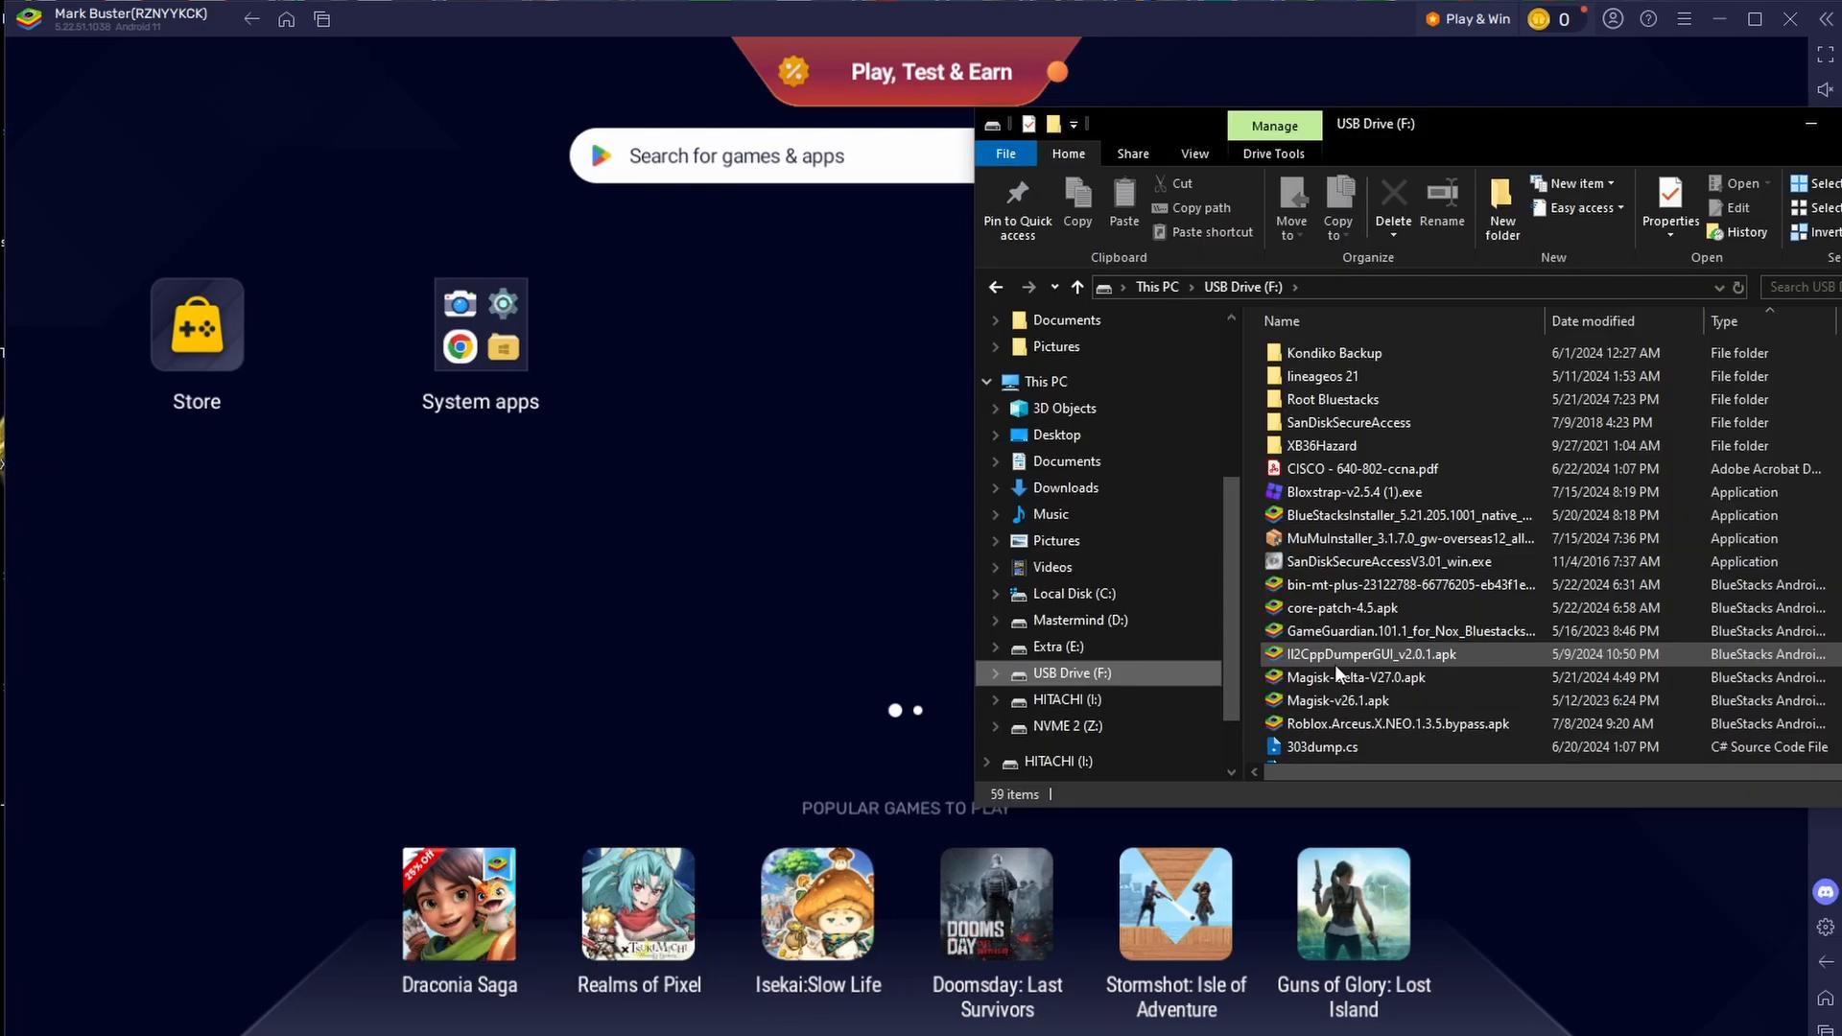
pyautogui.click(1357, 678)
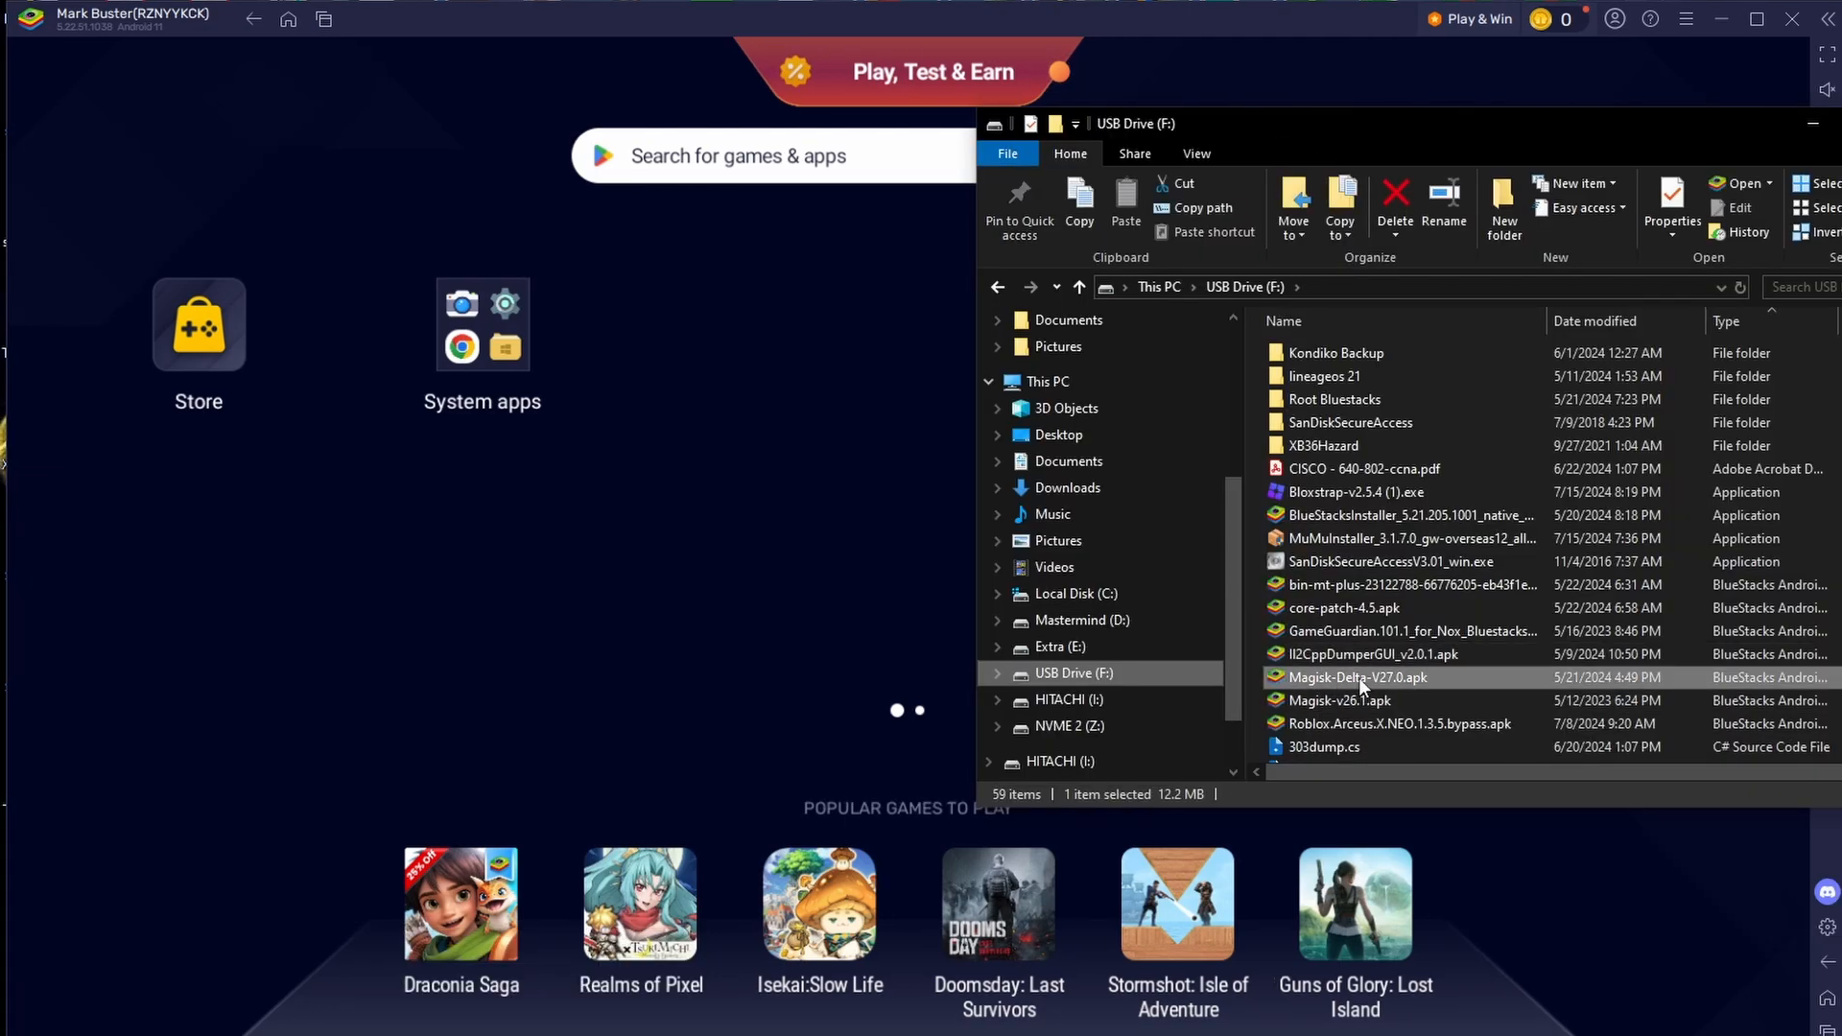
pyautogui.moveTo(1357, 677); pyautogui.dragTo(726, 414)
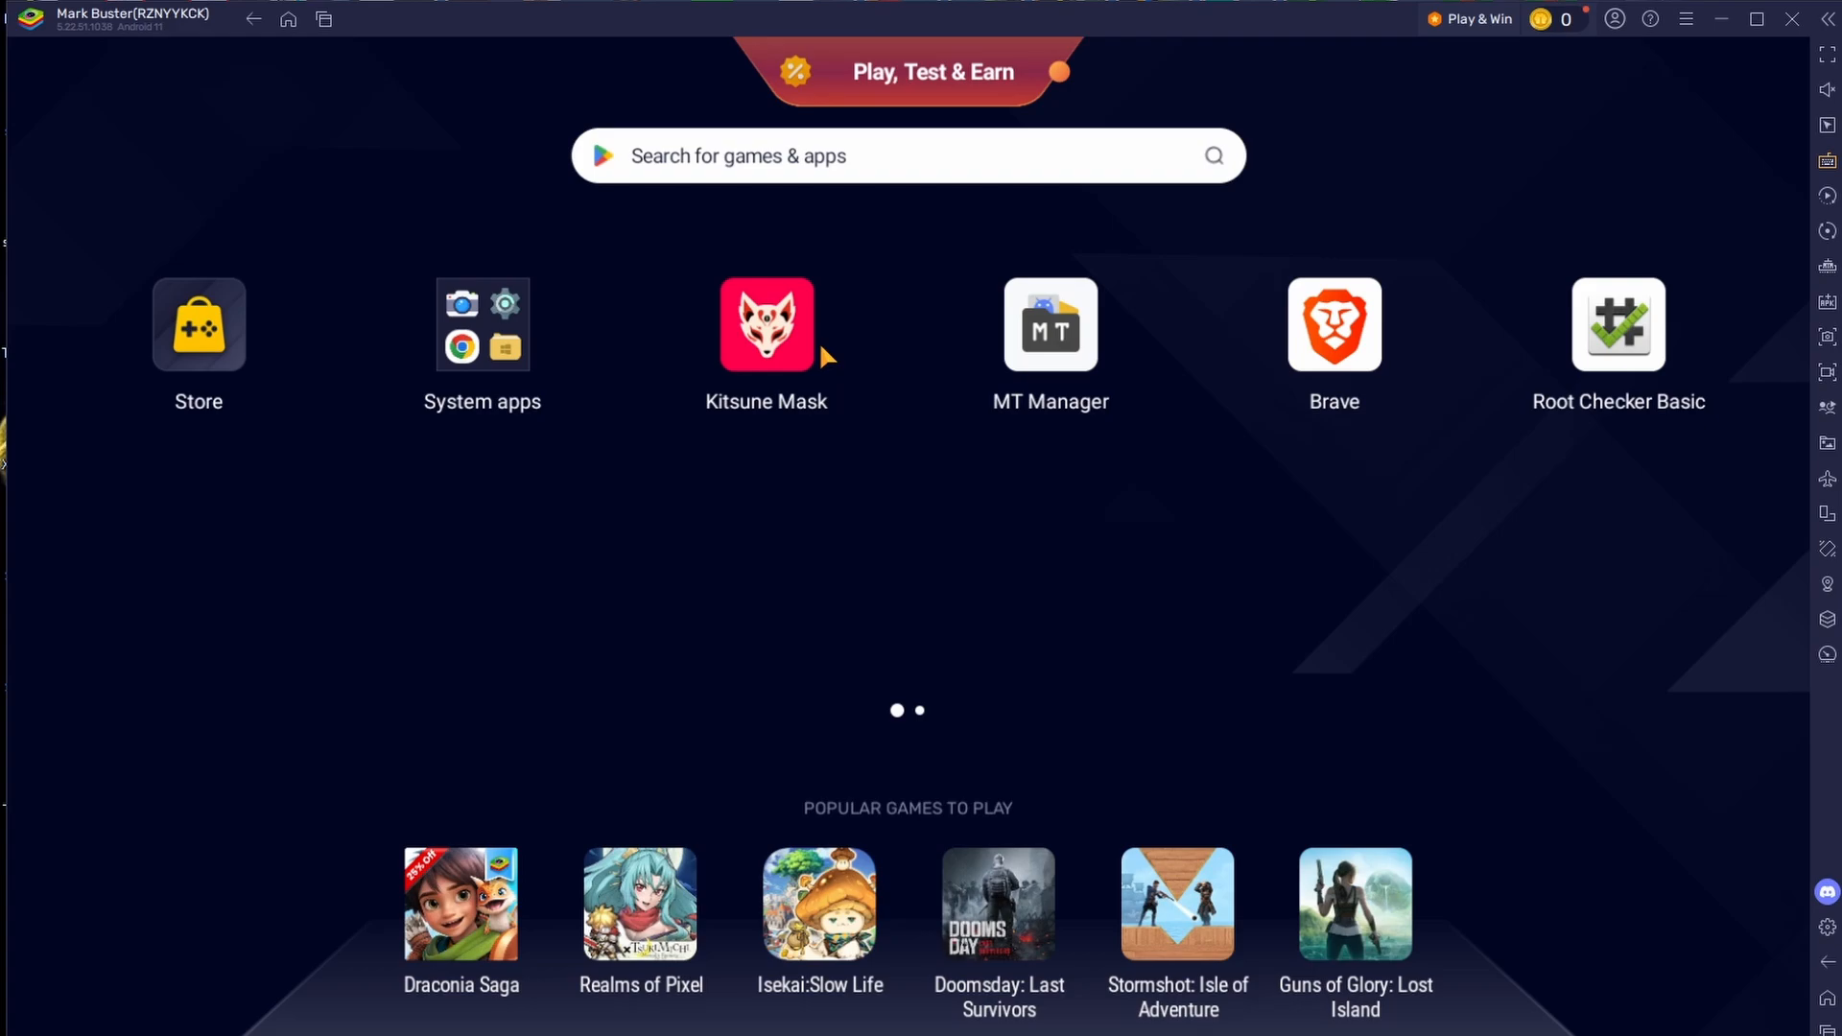
# Step: Open Kitsune Mask and install Magisk using the Direct Install (modify /system directly) method, leaving Preserve AVB 2.0/dm-verity off
pyautogui.click(817, 347)
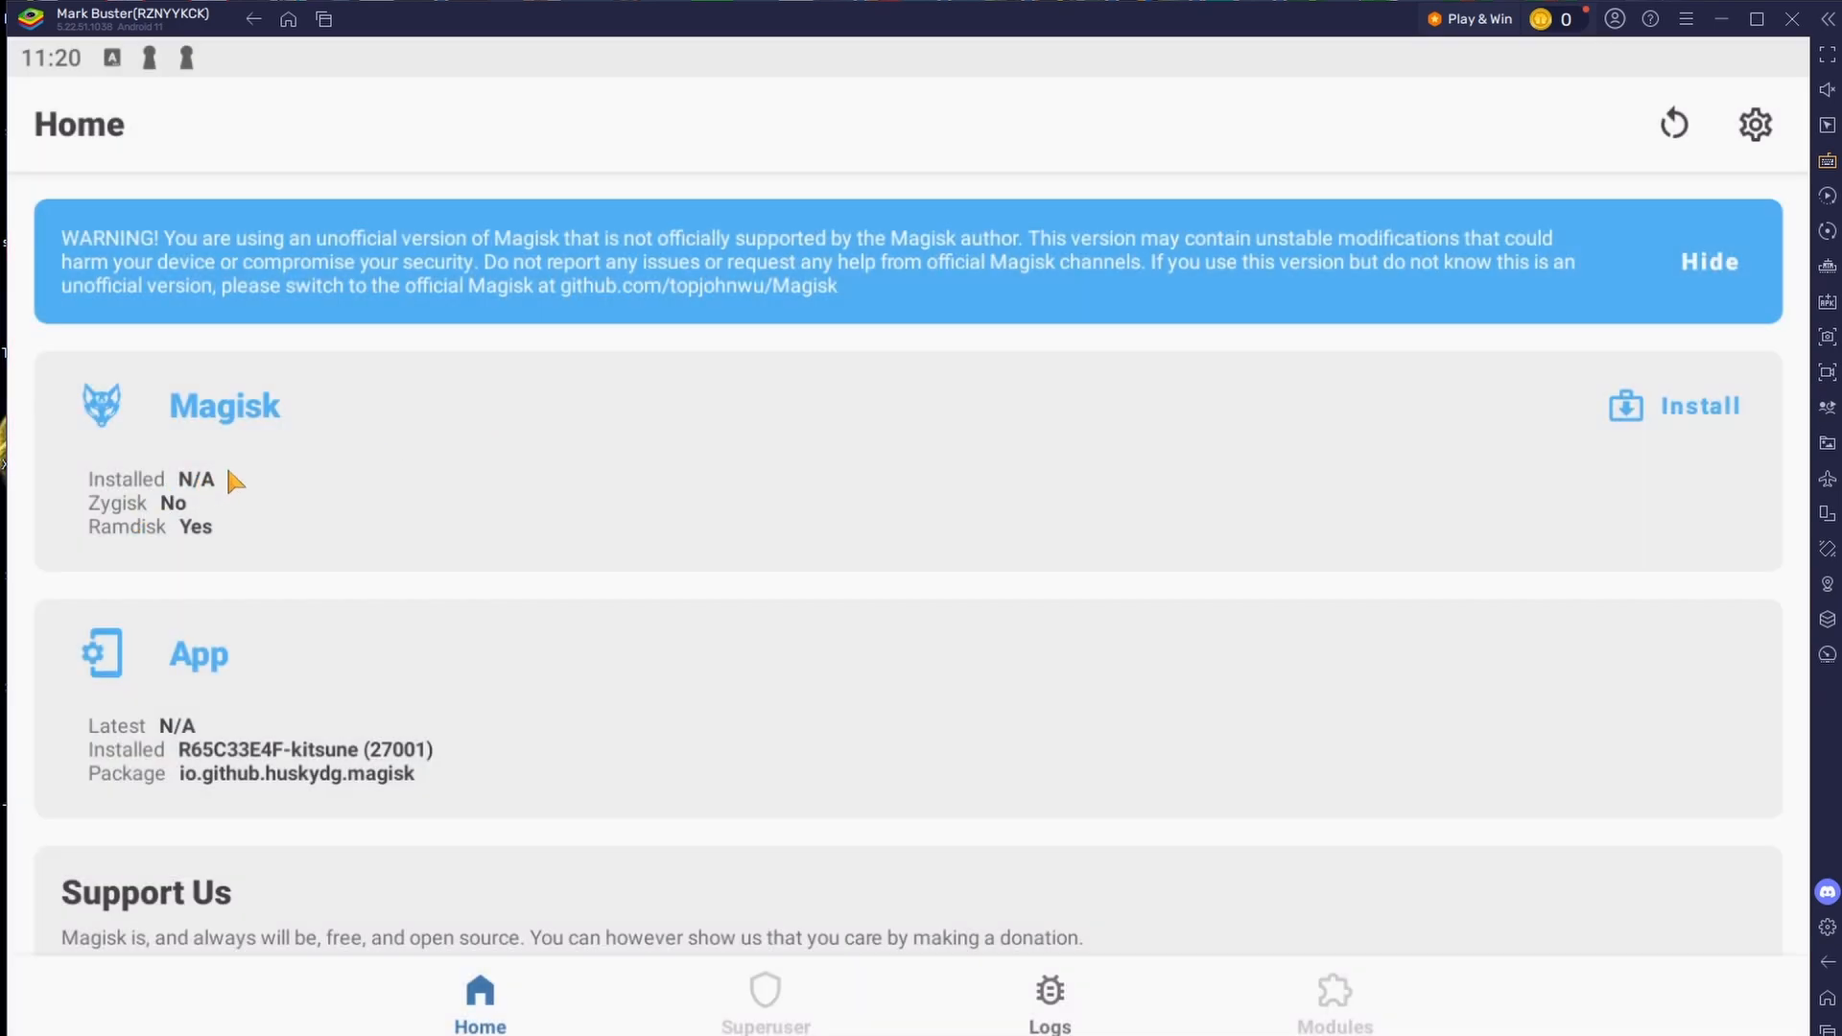
pyautogui.click(1675, 406)
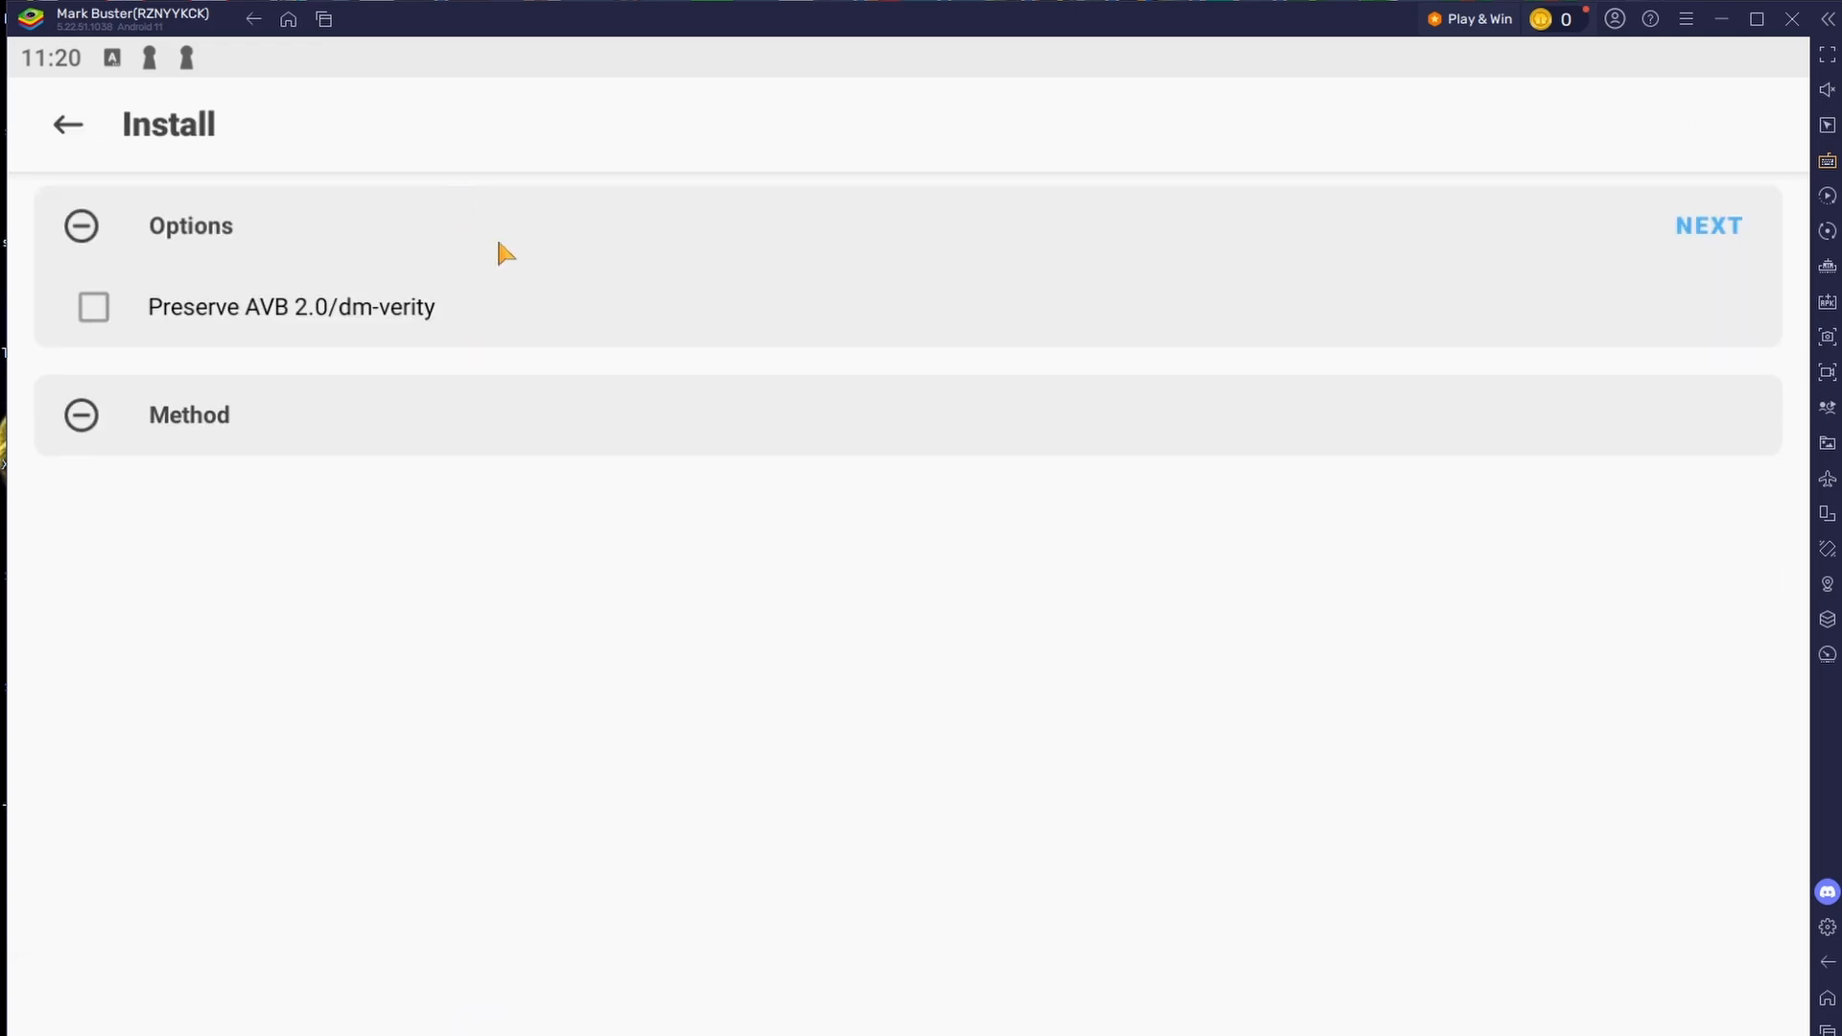
pyautogui.click(1746, 226)
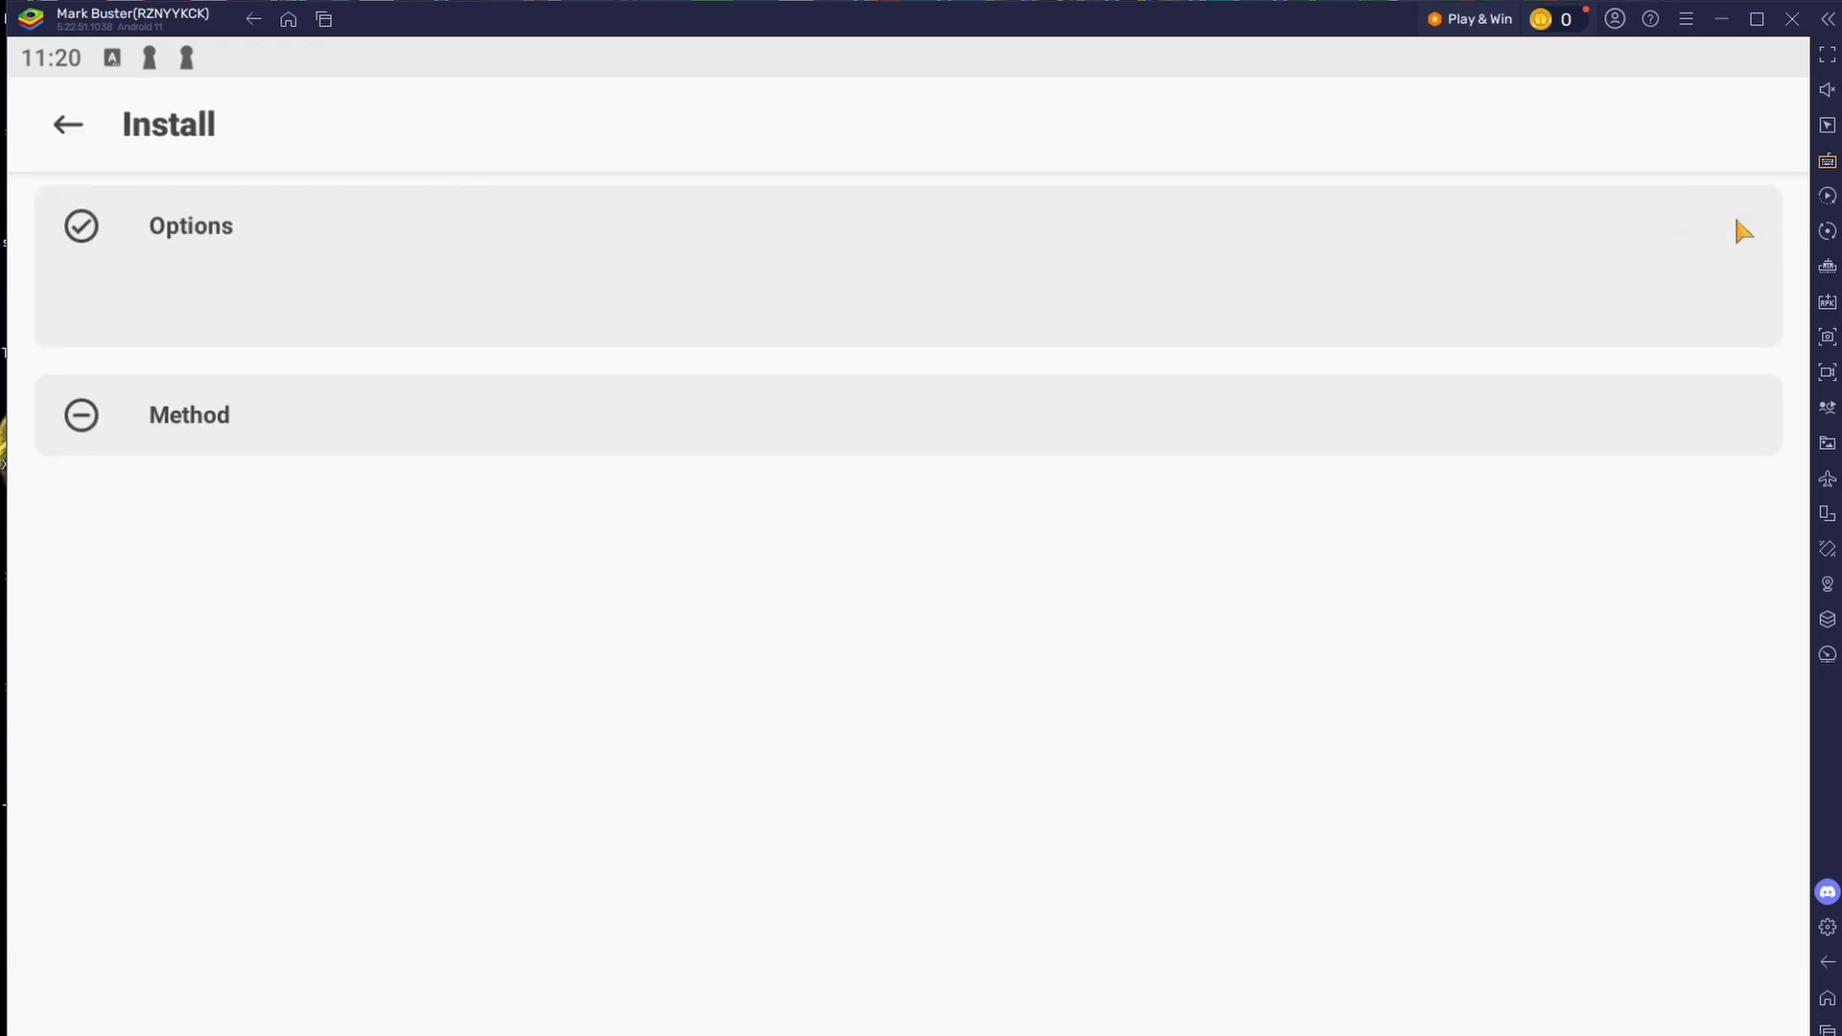
pyautogui.click(165, 538)
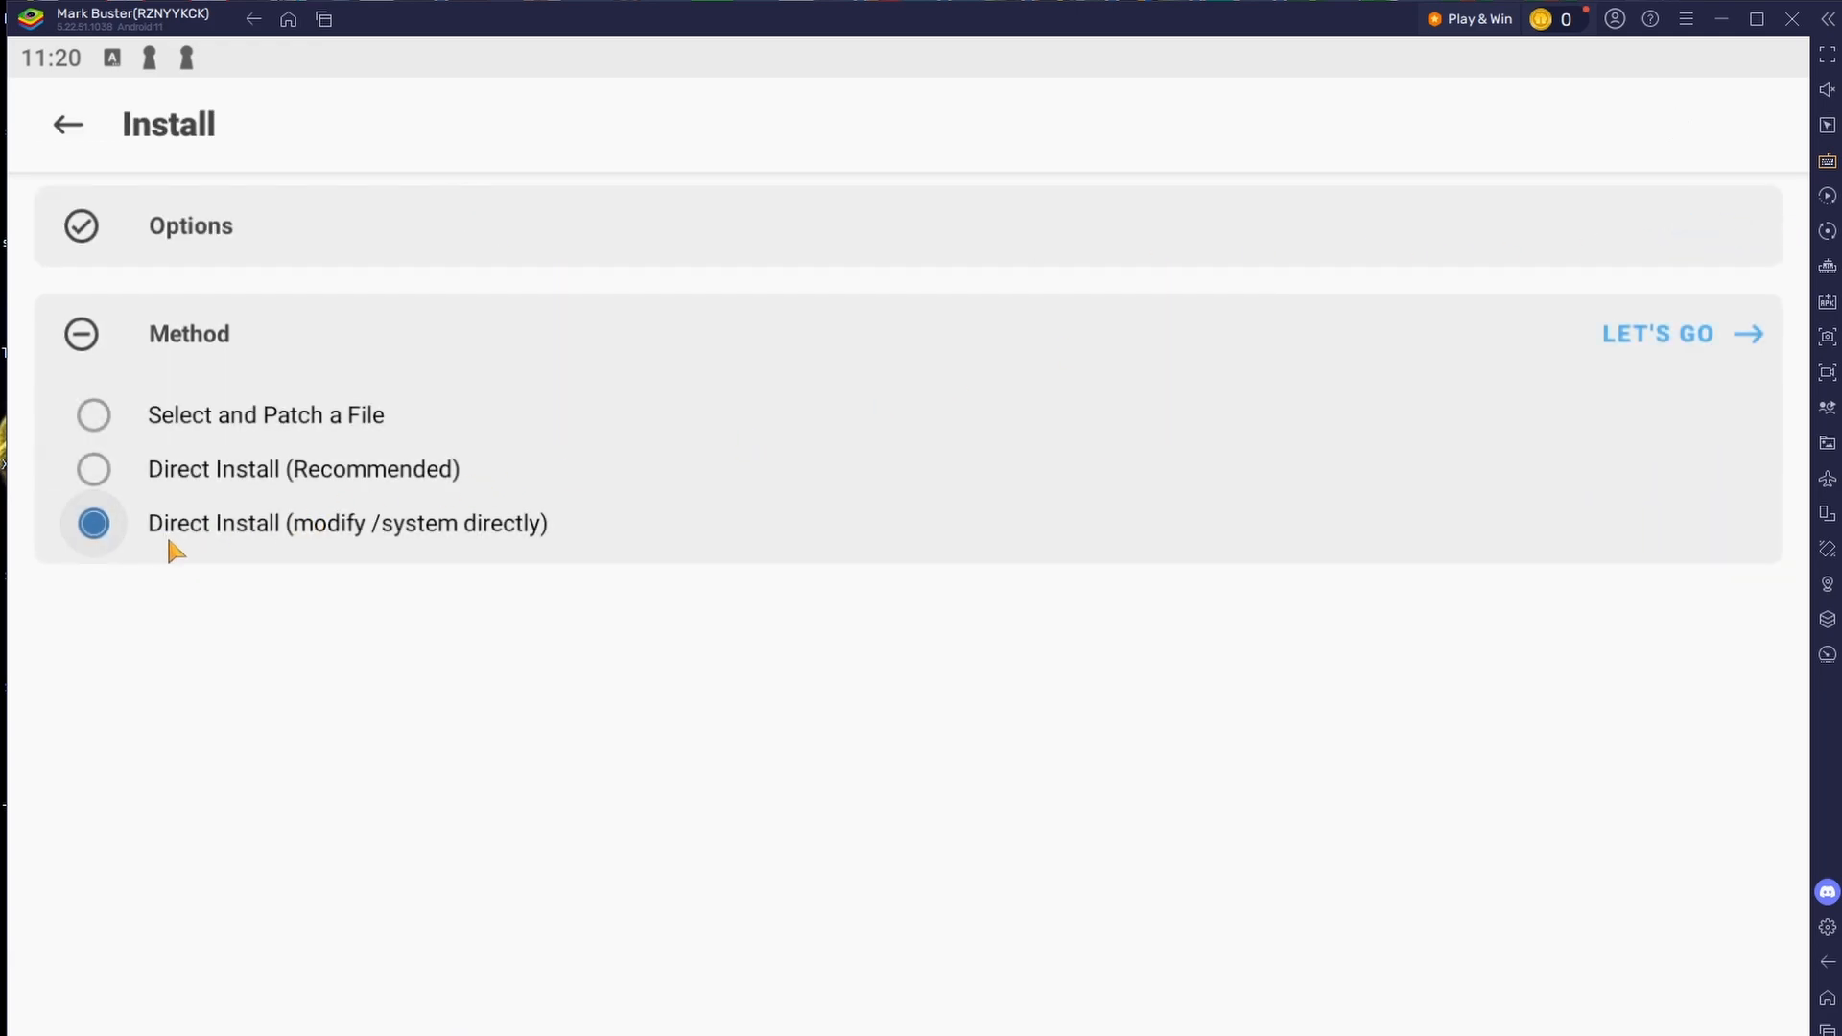
pyautogui.click(1675, 336)
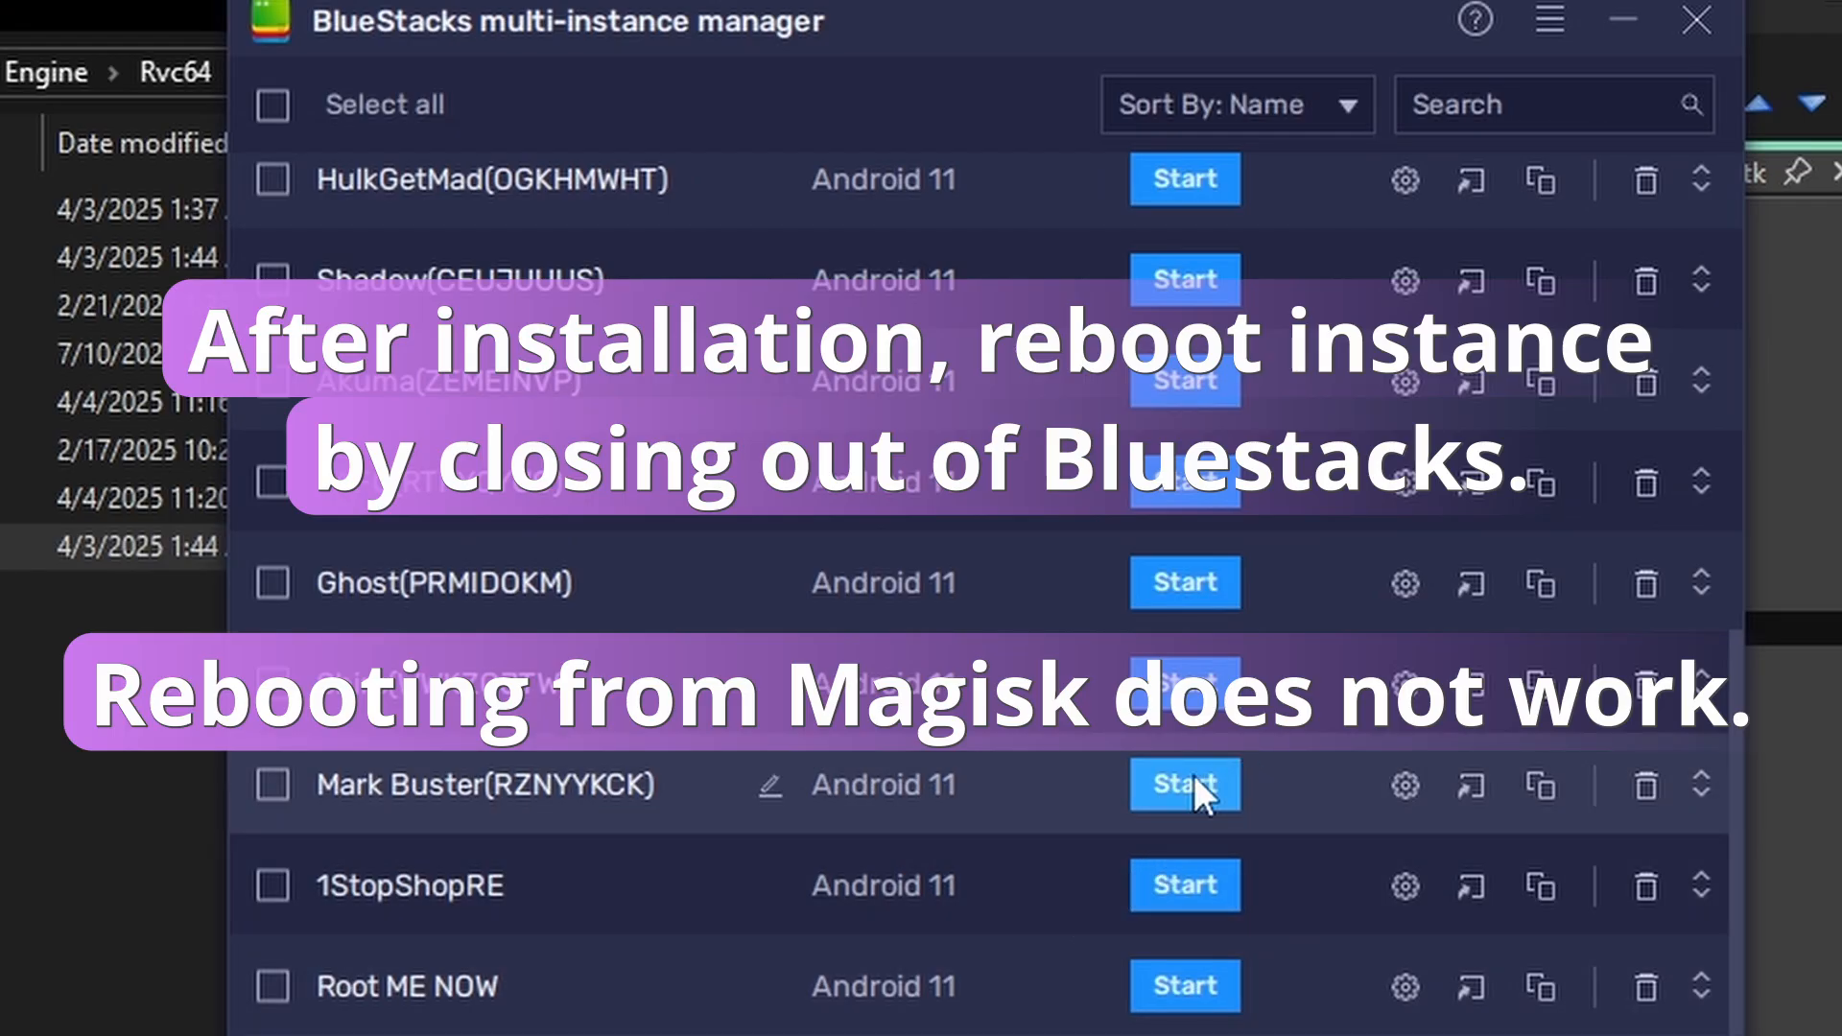
# Step: Start the instance again, check the Magisk installation in Kitsune Mask, and close the instance
pyautogui.click(1194, 775)
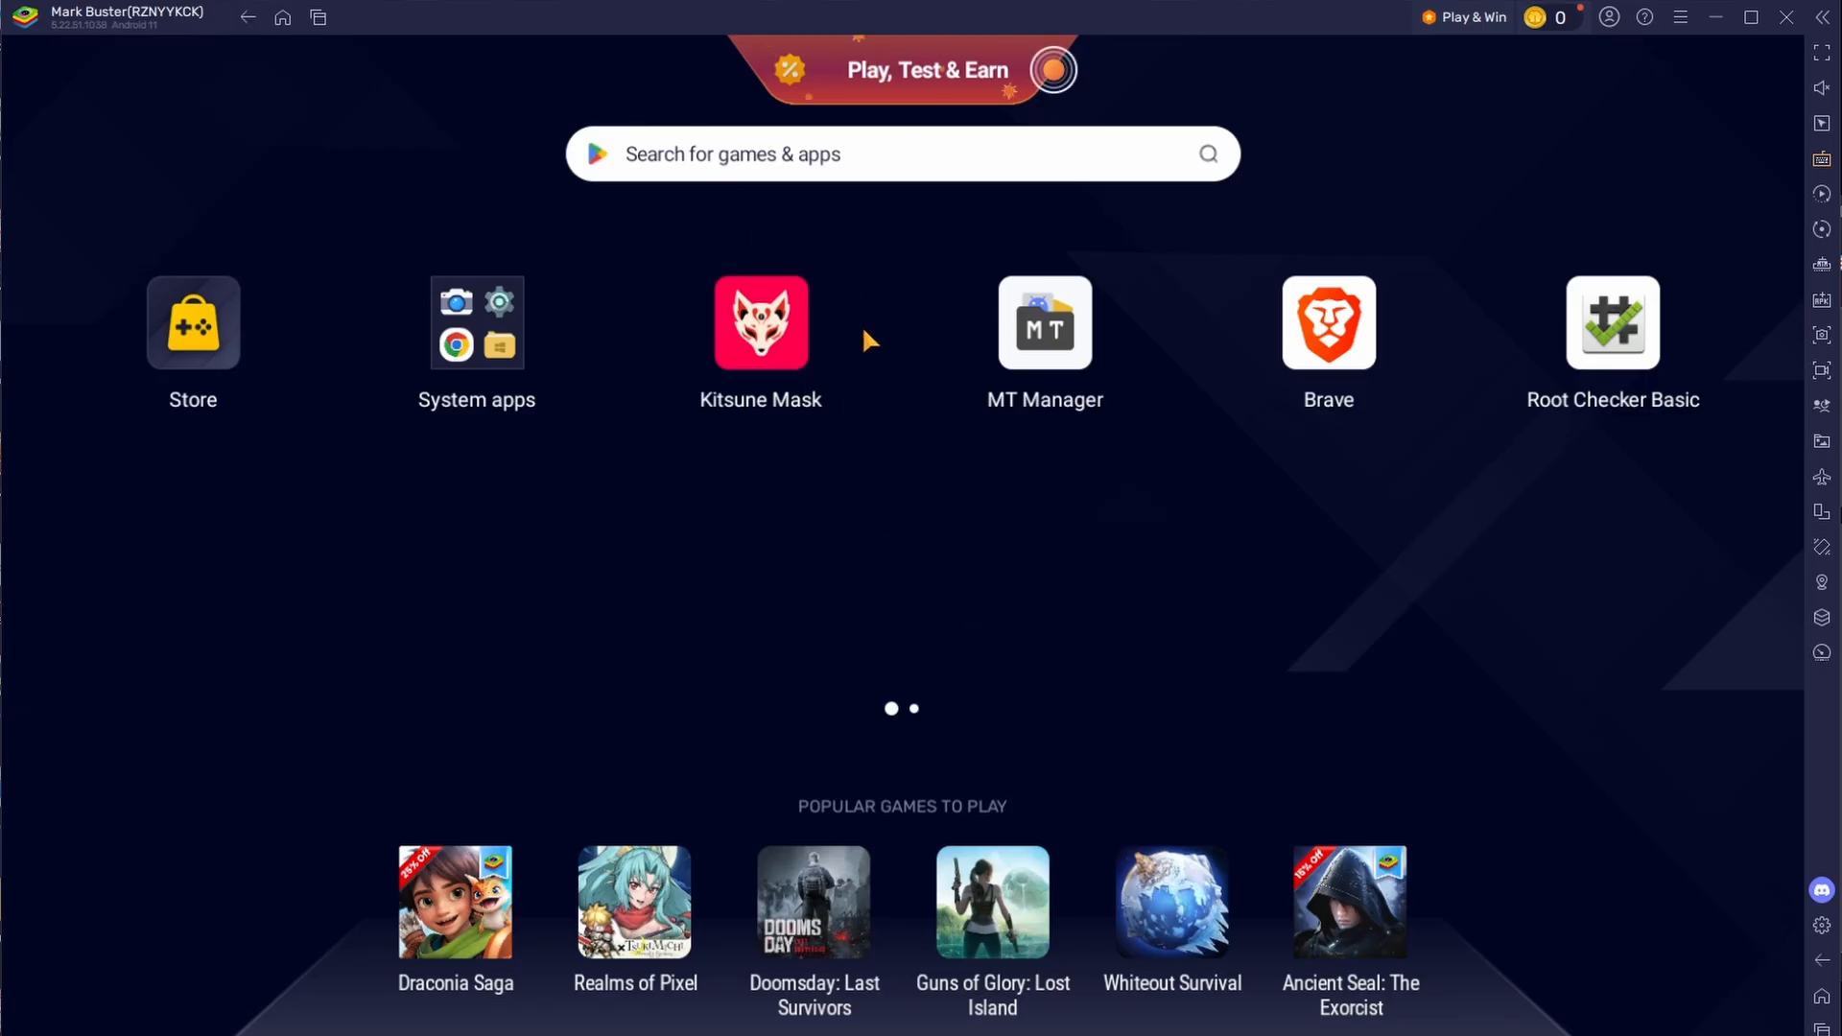
pyautogui.click(767, 333)
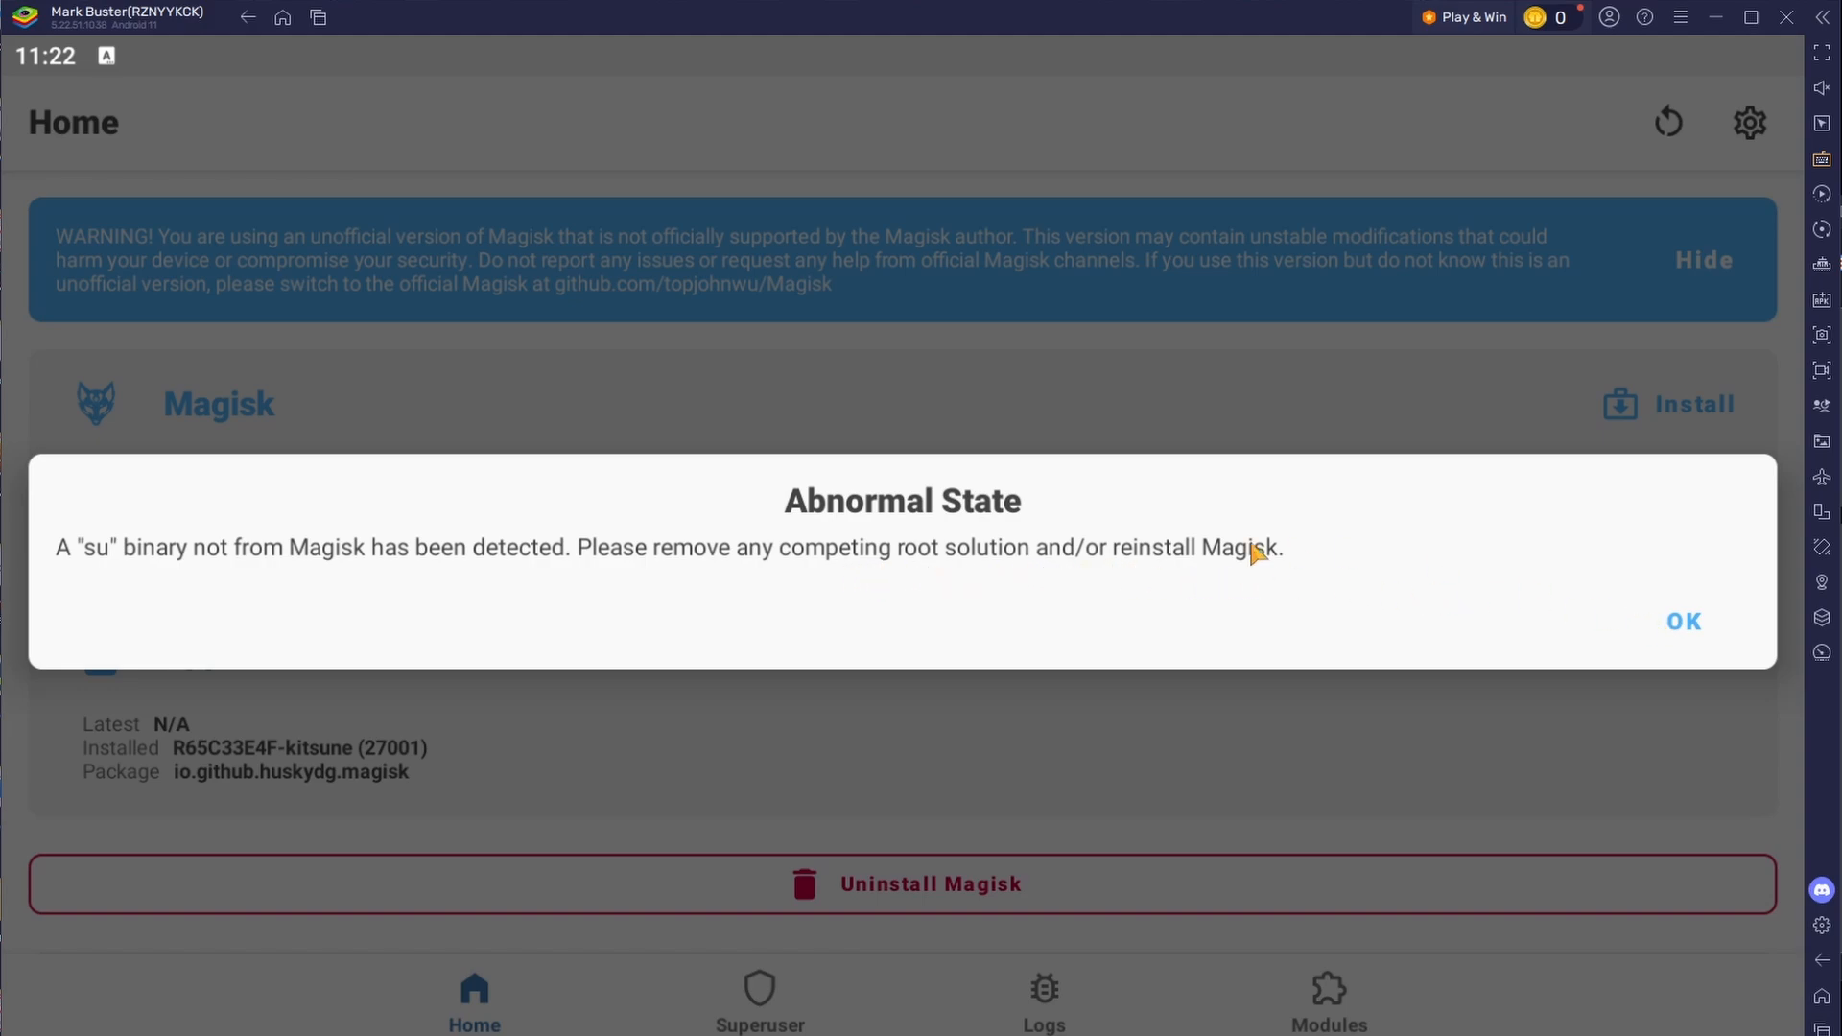
pyautogui.click(1700, 629)
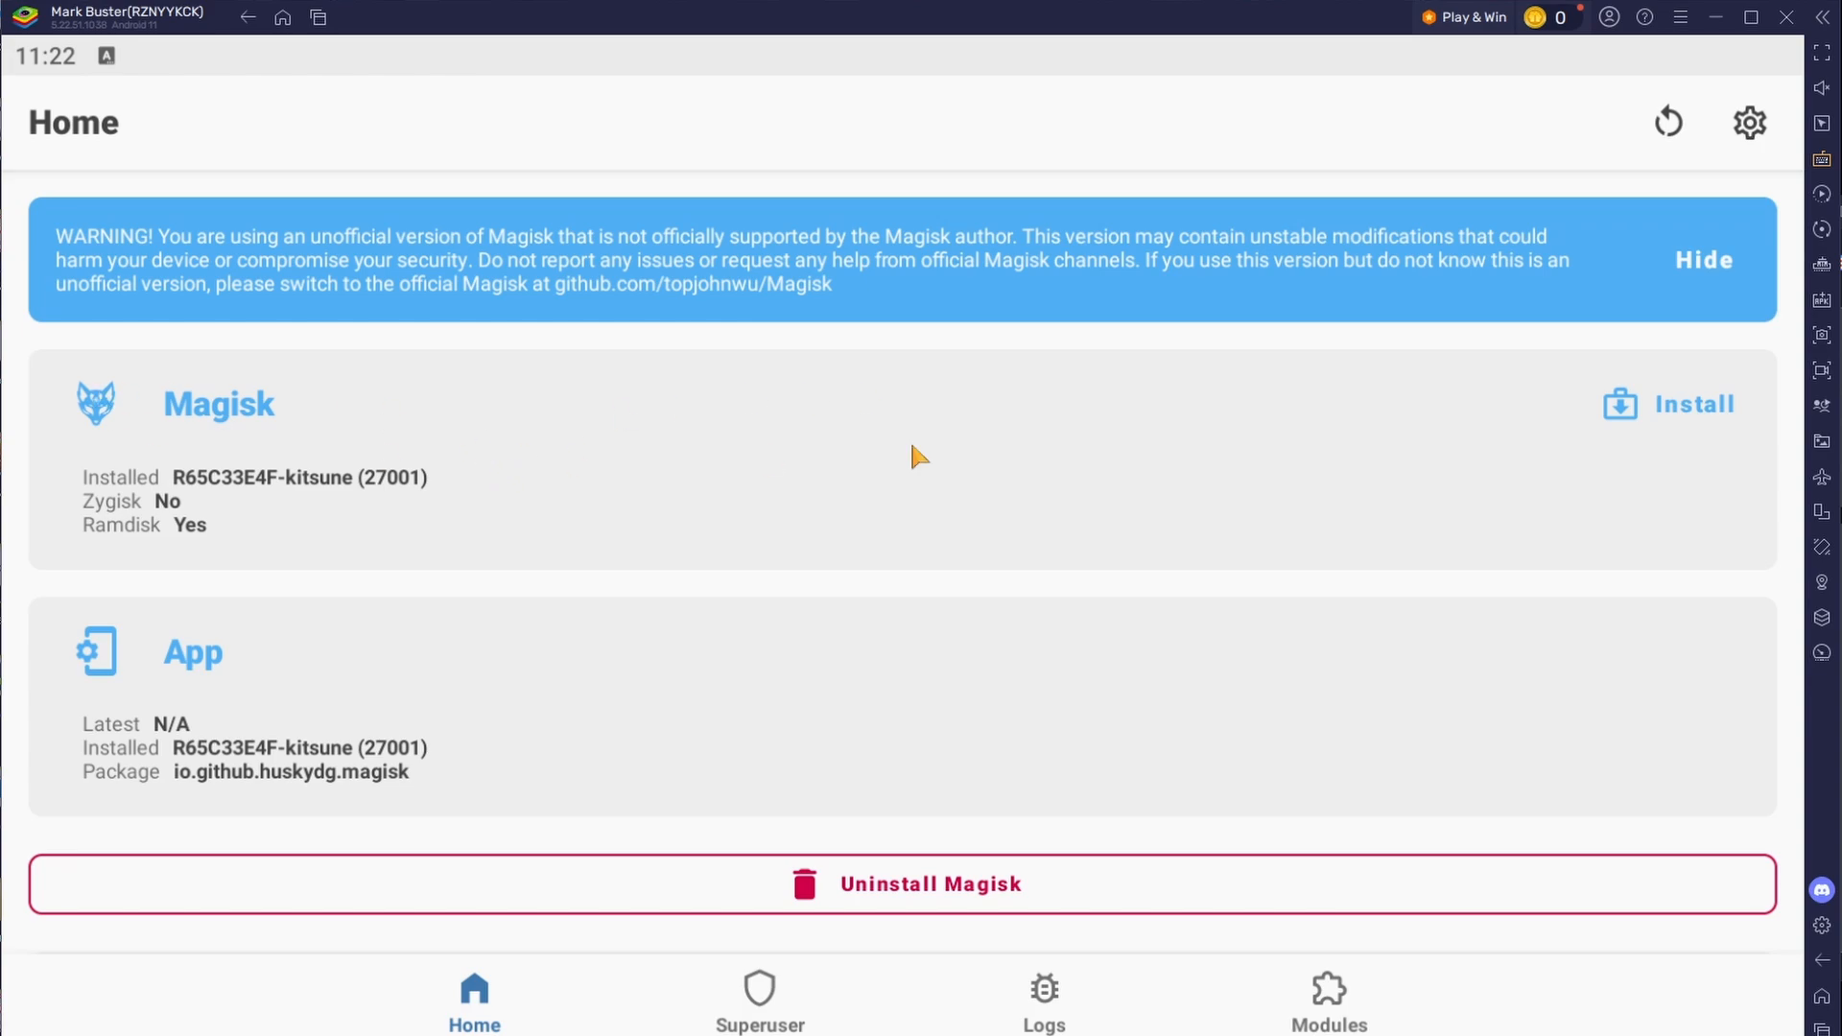
pyautogui.click(1787, 17)
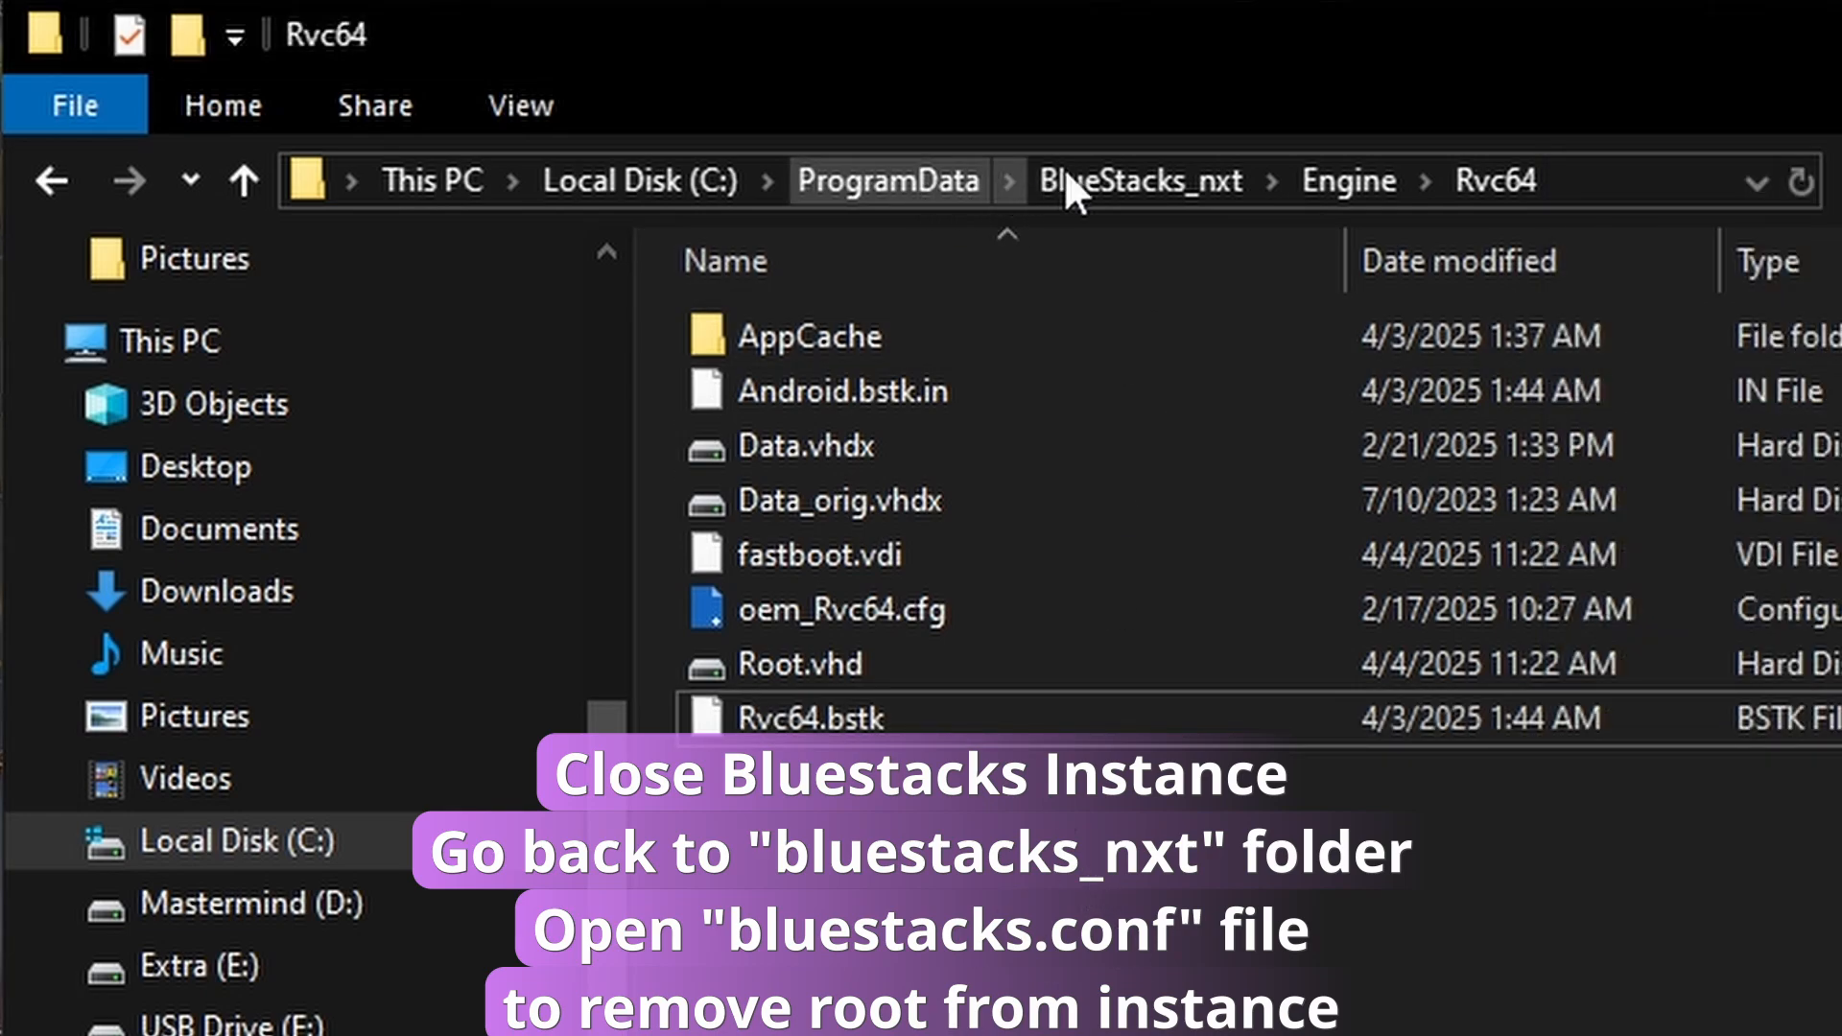
# Step: Go back to the BlueStacks_nxt folder in File Explorer and open bluestacks.conf in Notepad++
pyautogui.click(1128, 171)
pyautogui.click(856, 608)
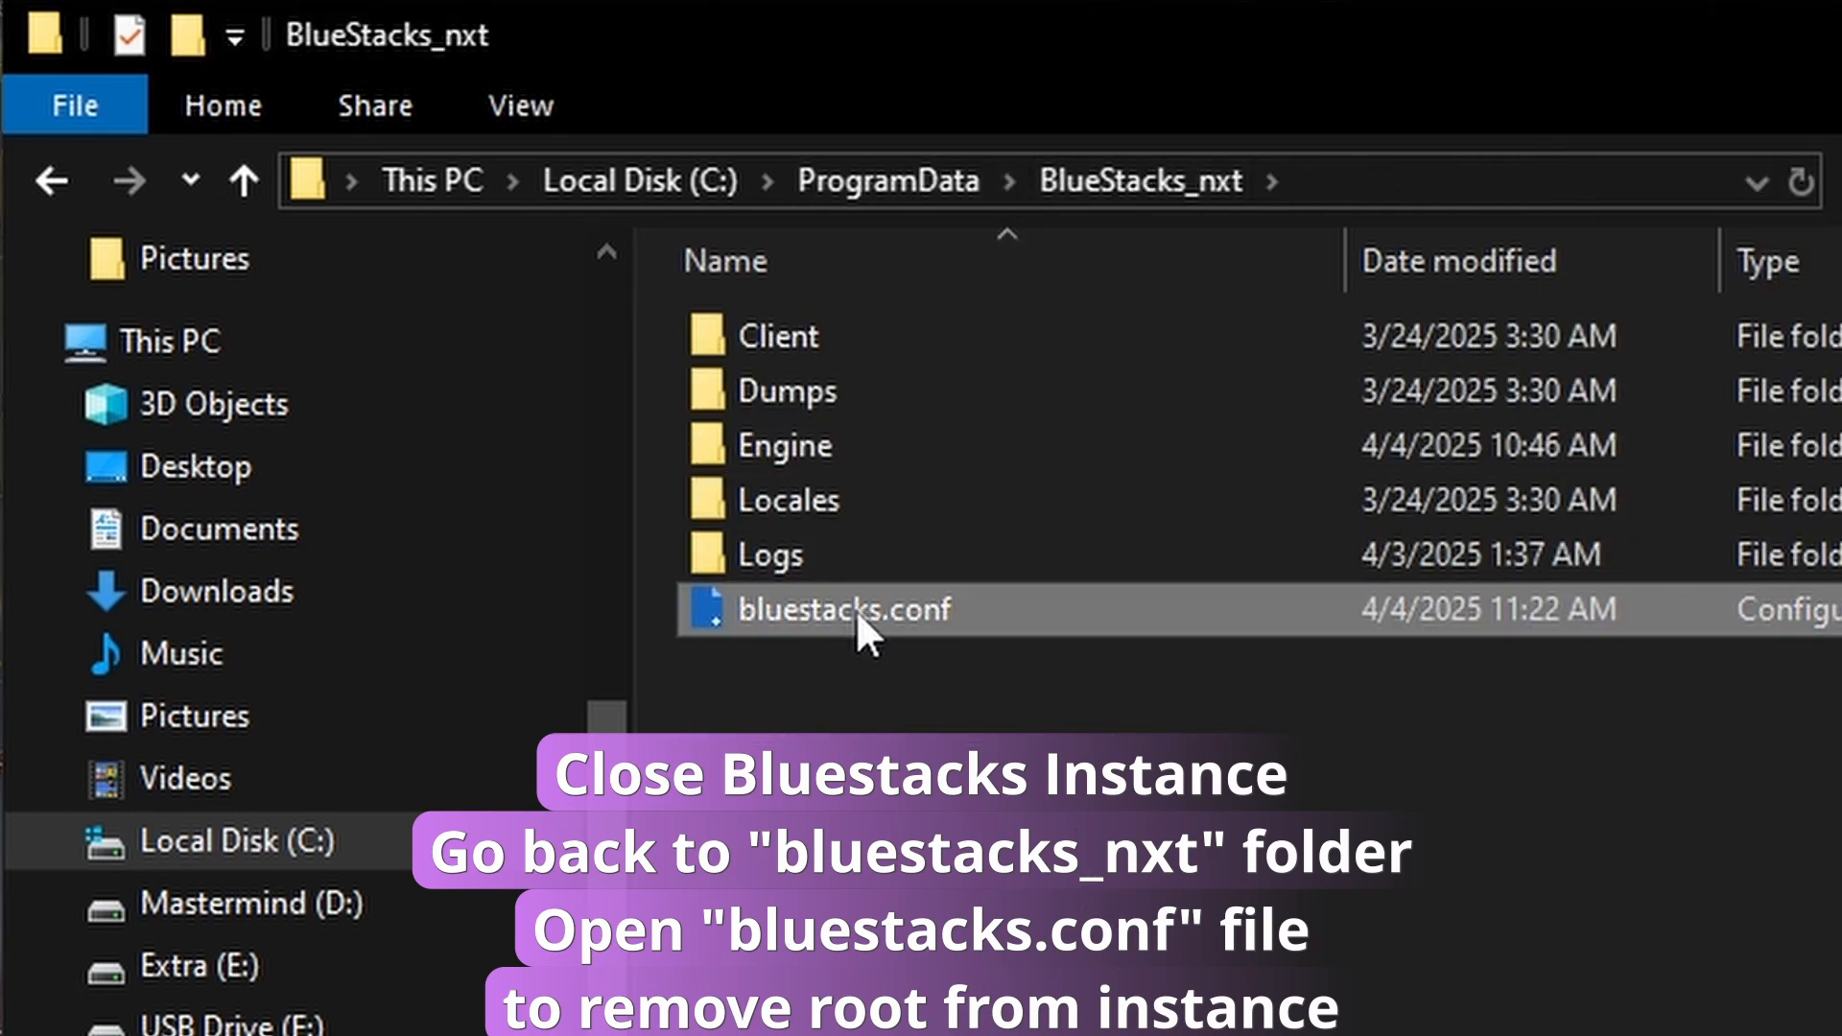
pyautogui.rightClick(856, 610)
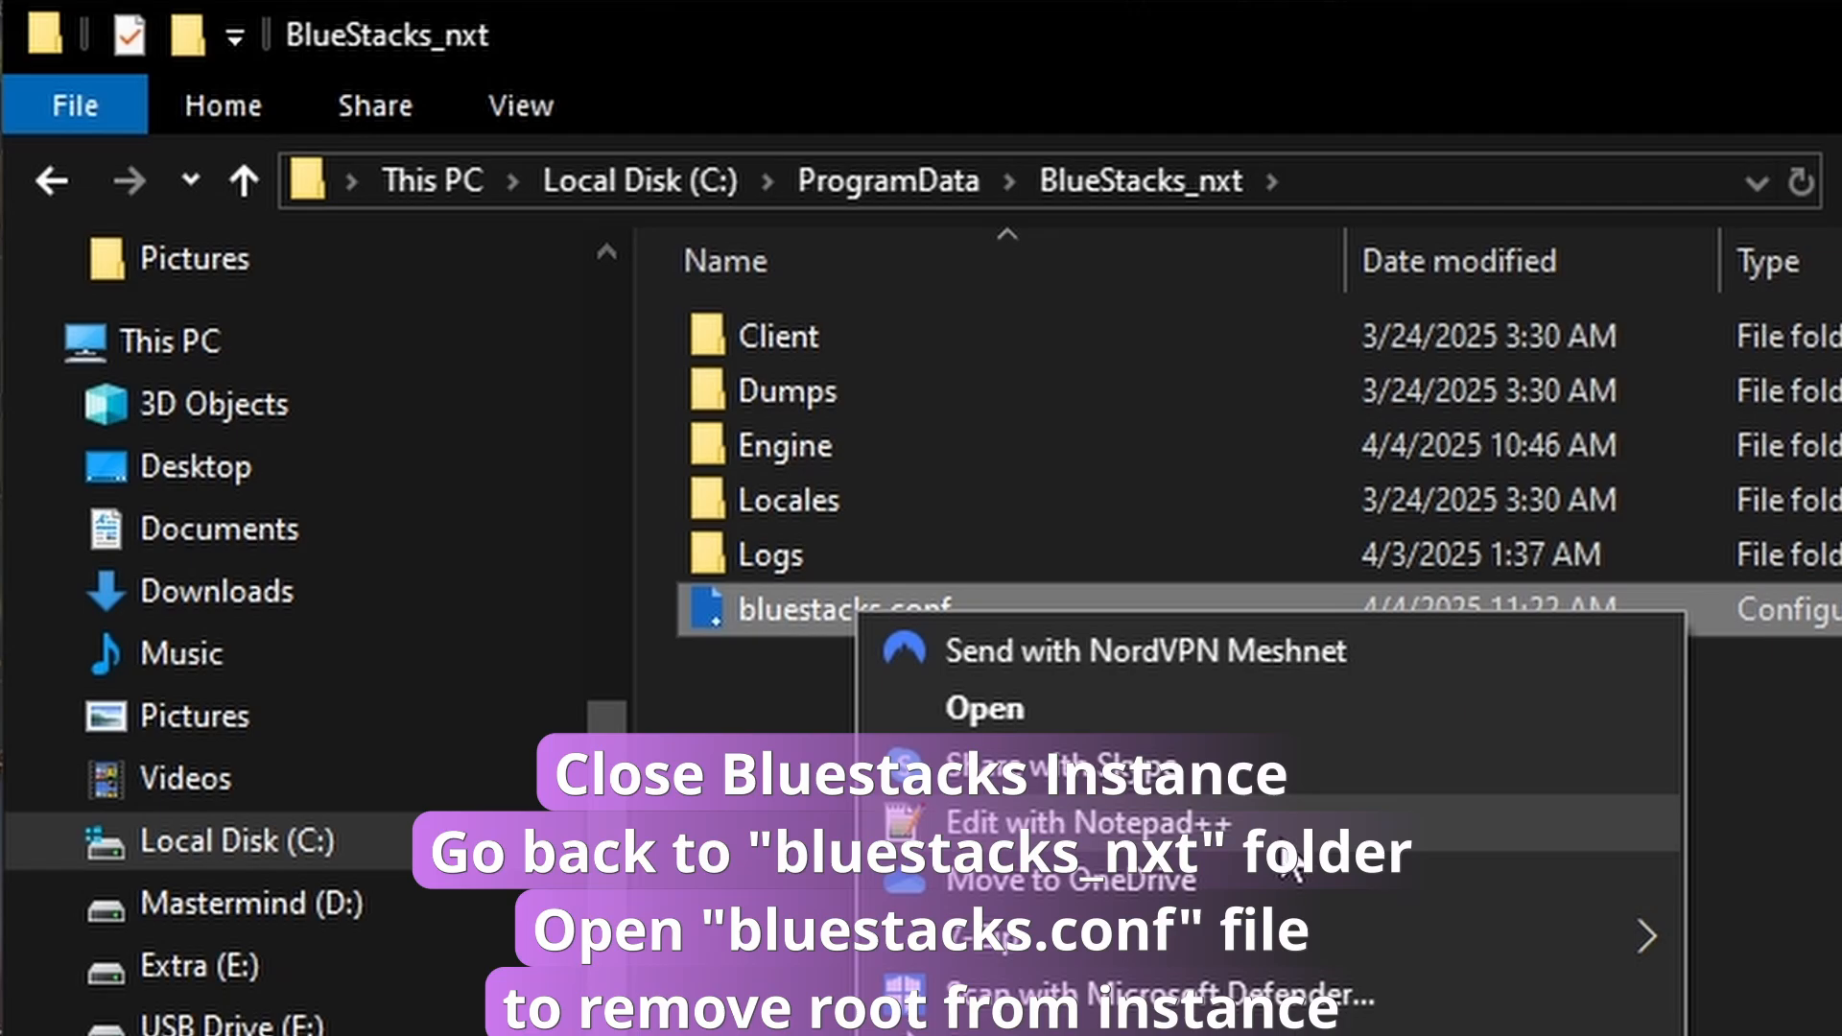
pyautogui.click(1287, 850)
# Step: Set bst.instance.Rvc64_28.enable_root_access to "0" in bluestacks.conf and save the file
pyautogui.click(696, 890)
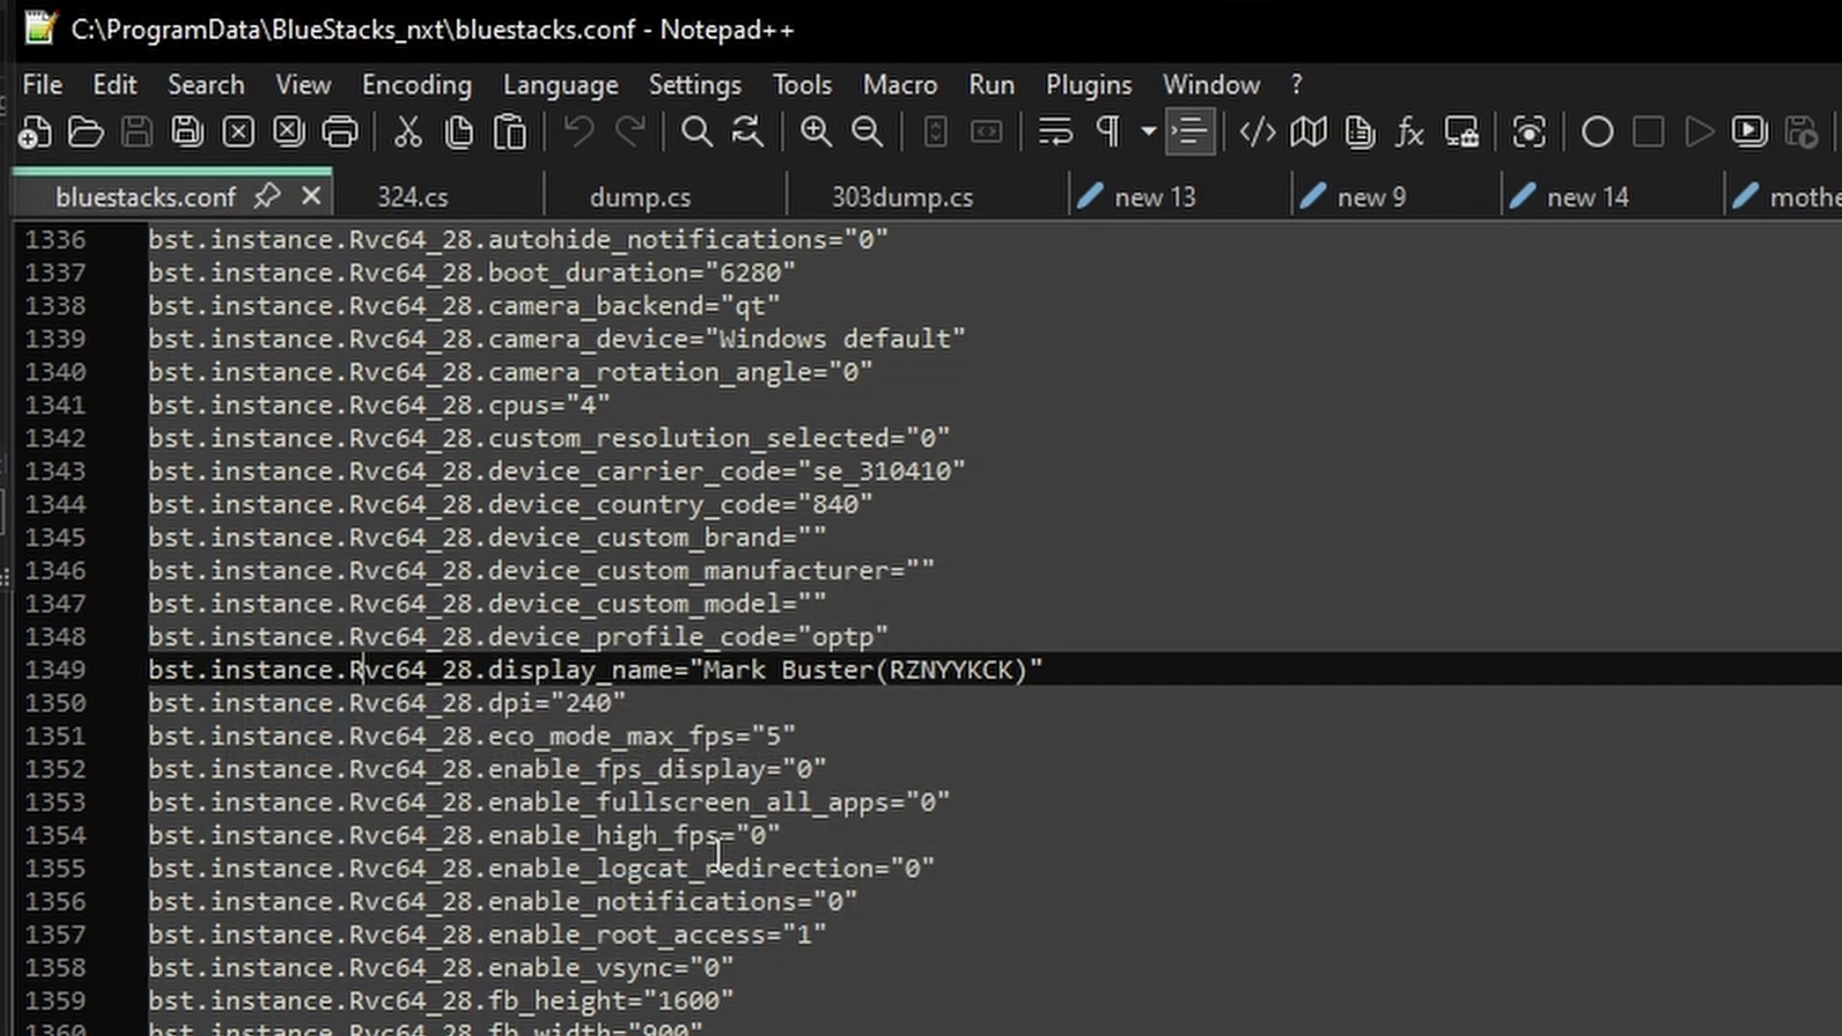
pyautogui.click(806, 934)
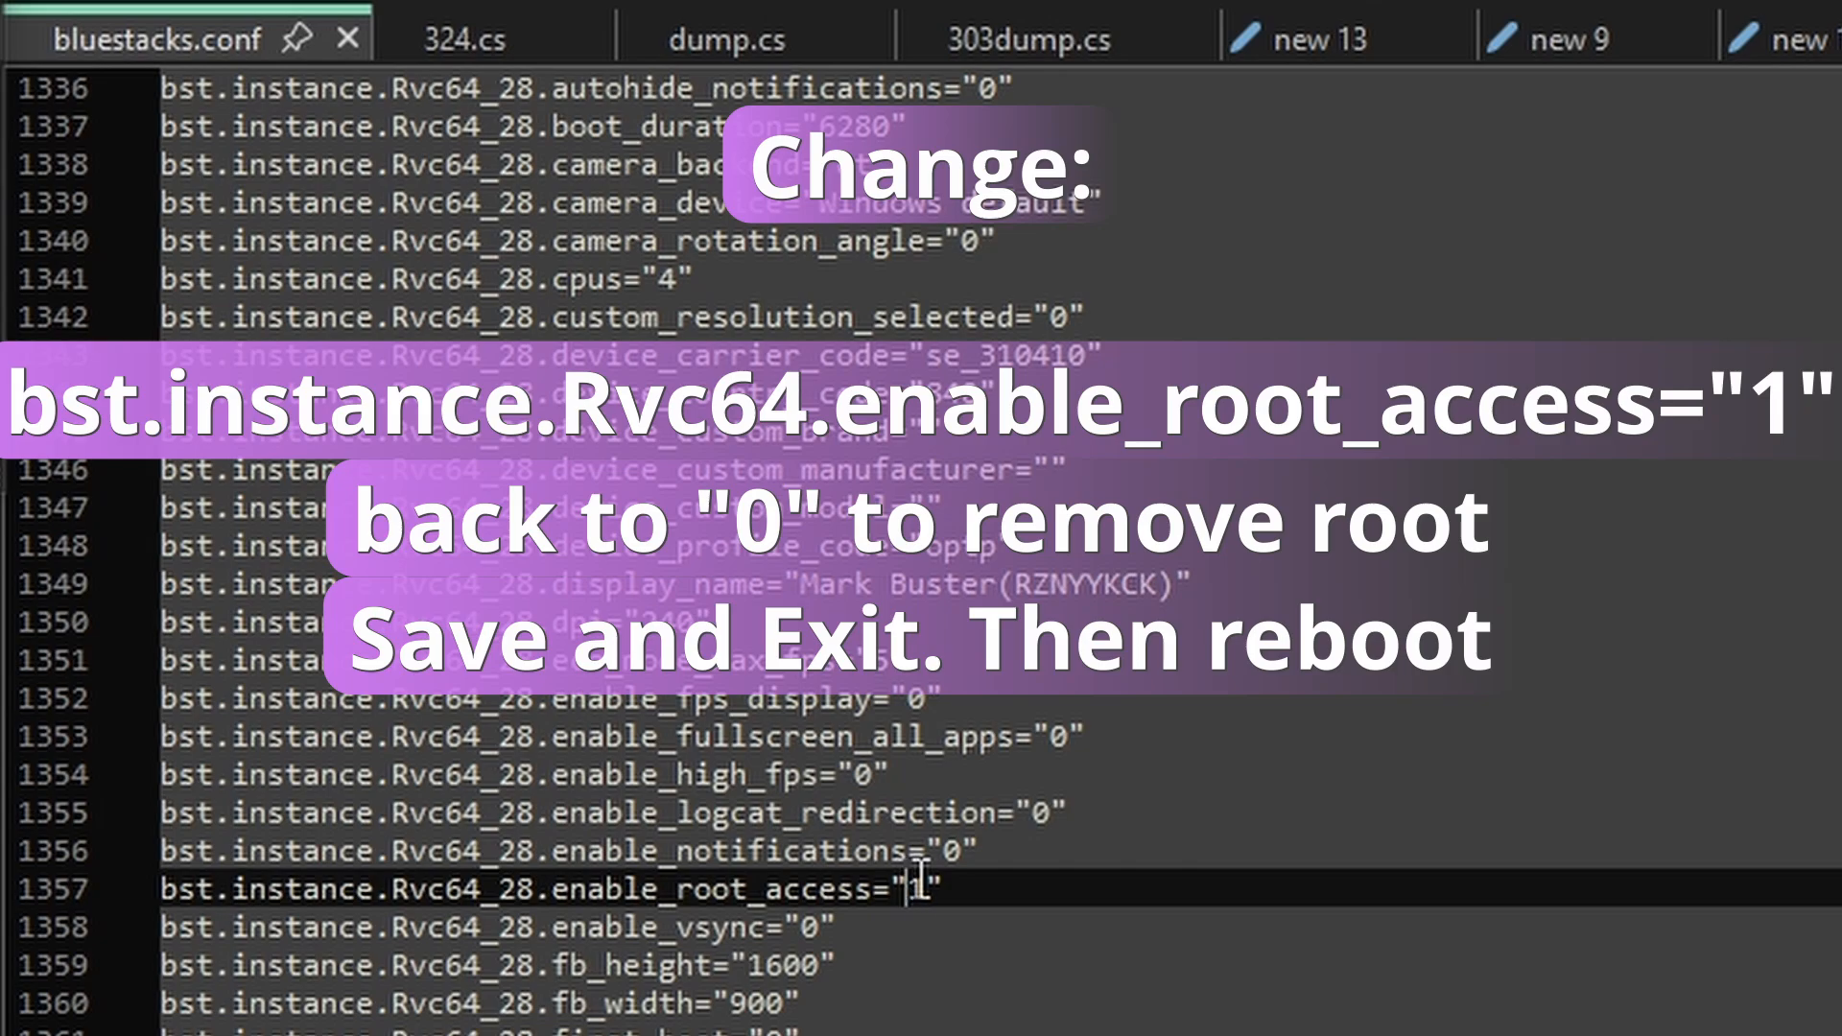
pyautogui.moveTo(905, 886); pyautogui.dragTo(929, 887)
pyautogui.write('0')
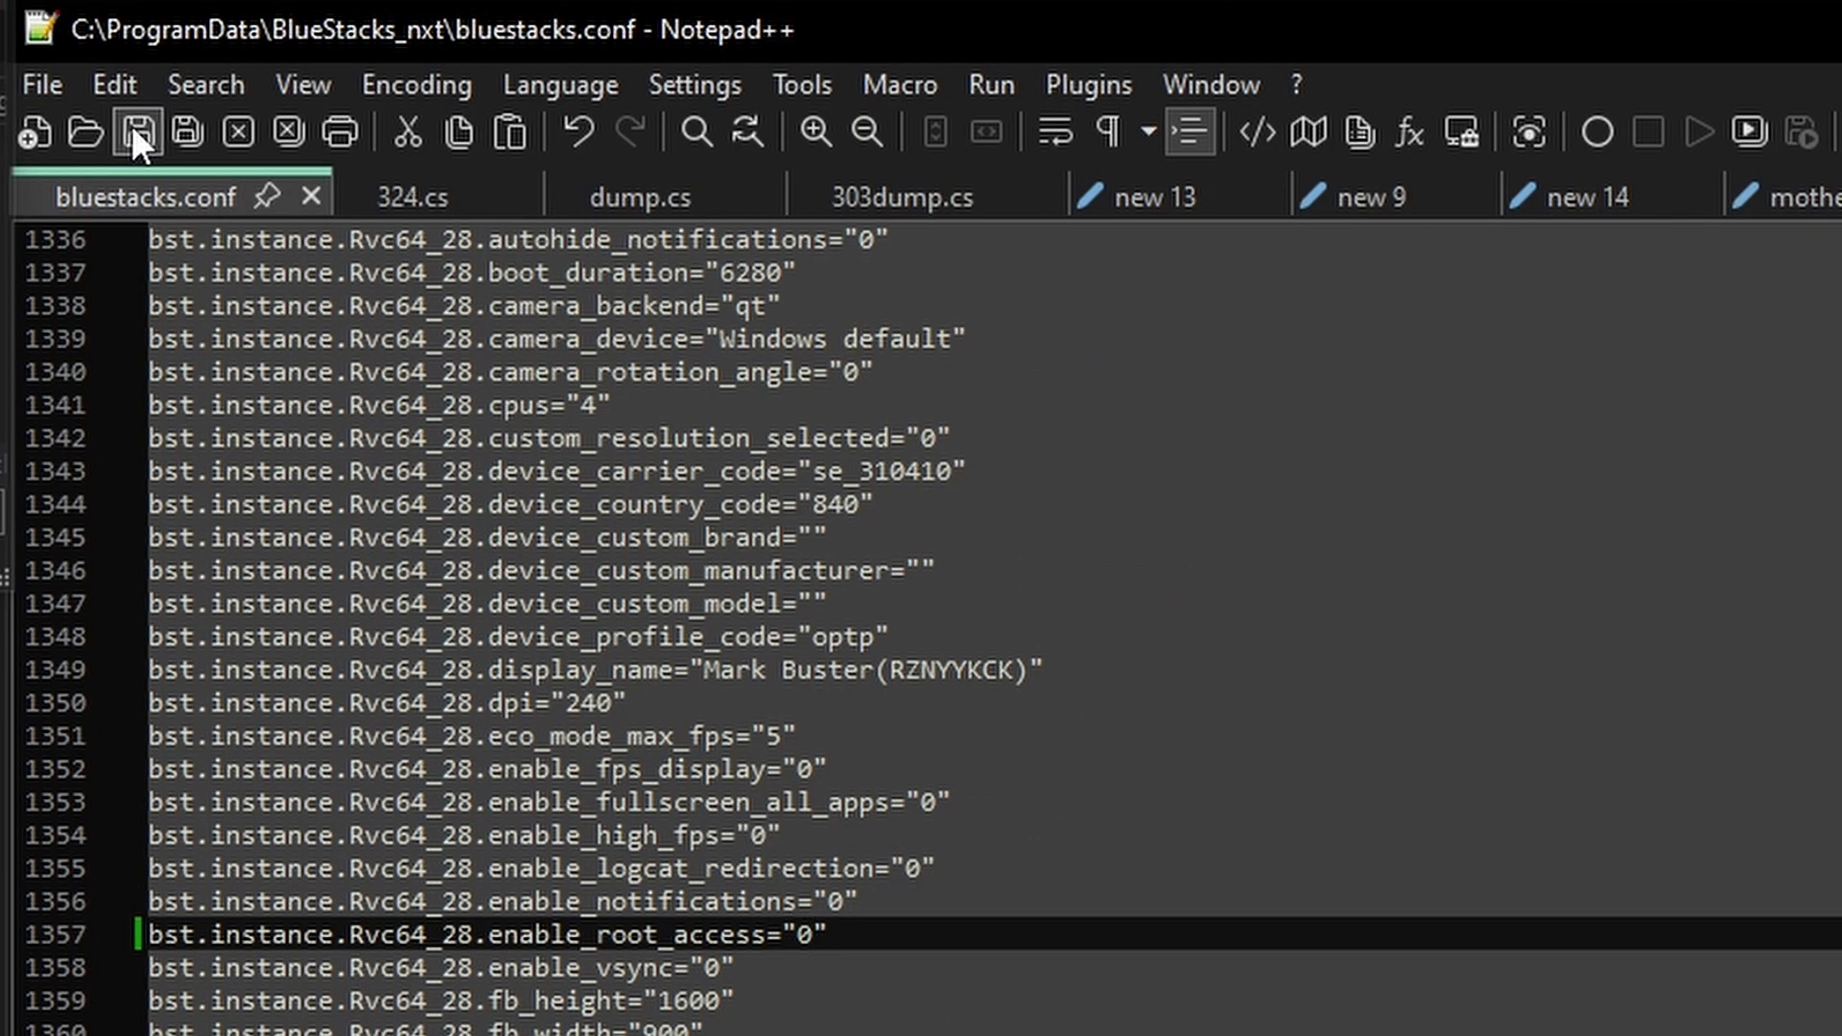
pyautogui.click(135, 130)
# Step: Restart the BlueStacks instance, verify root in Root Checker Basic, and grant its superuser request with the Forever option
pyautogui.hotkey('alt', 'Tab')
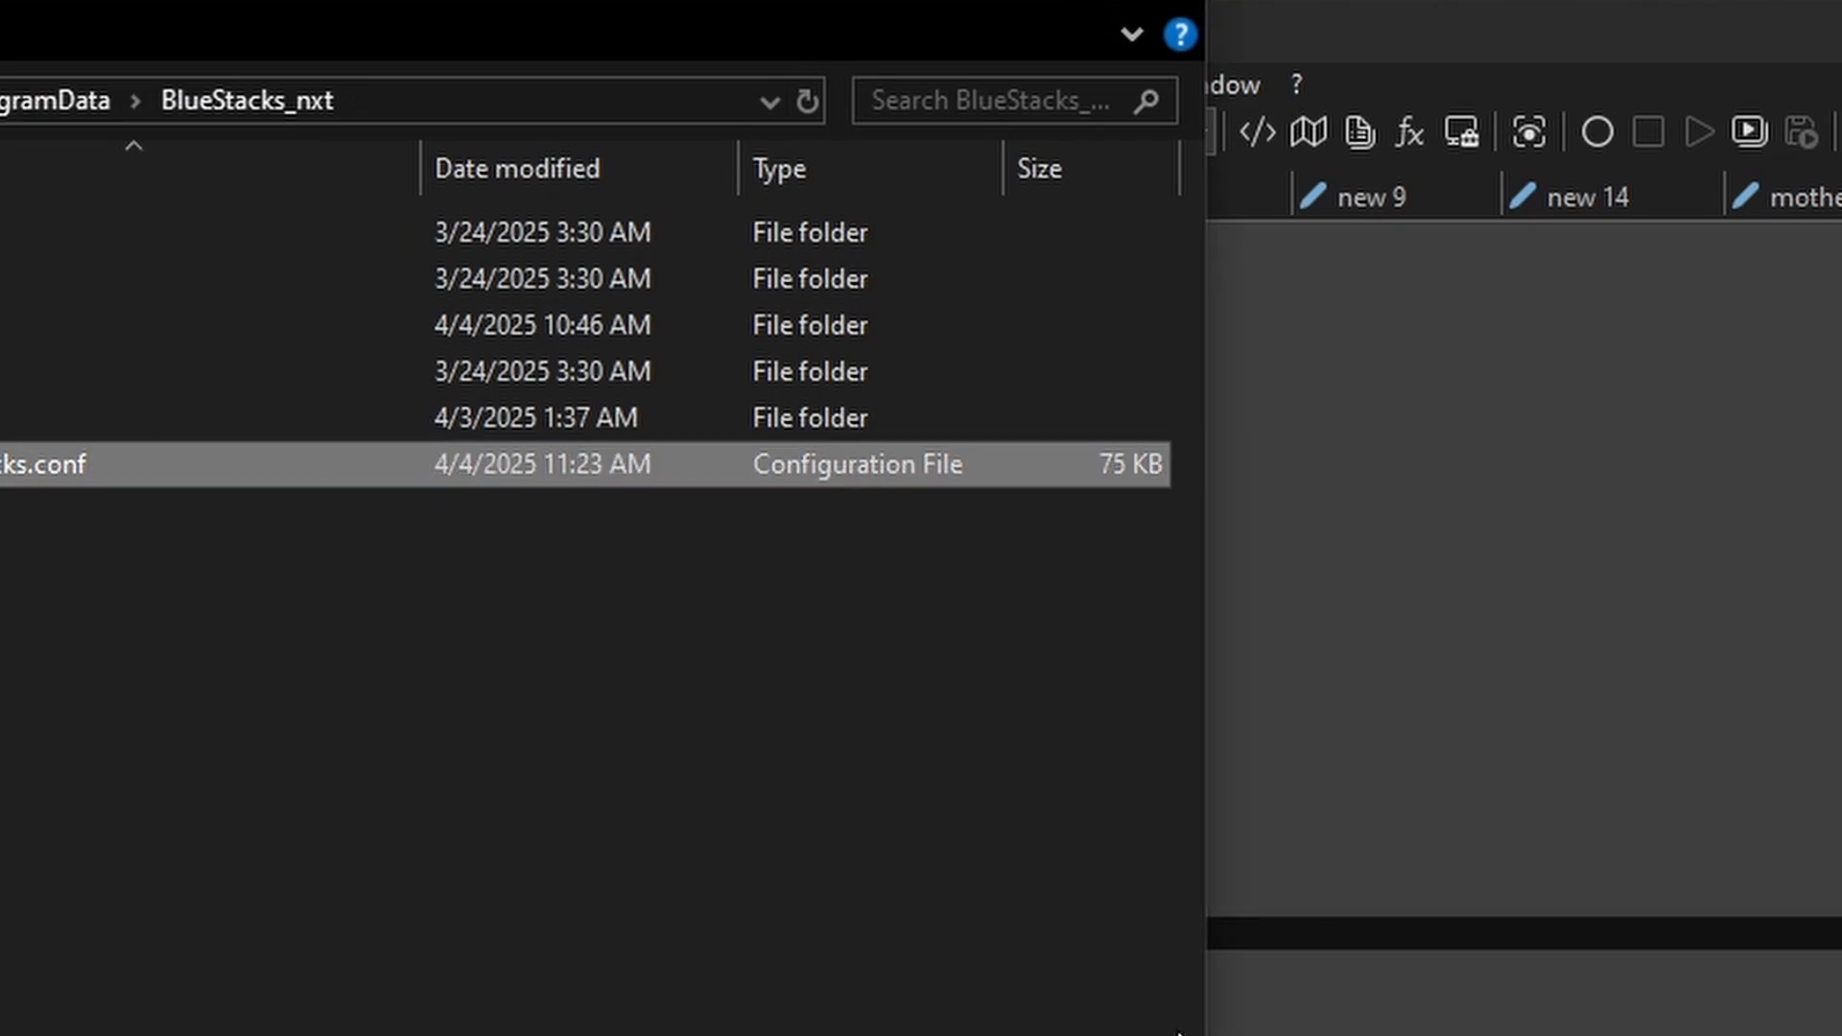
pyautogui.click(1132, 744)
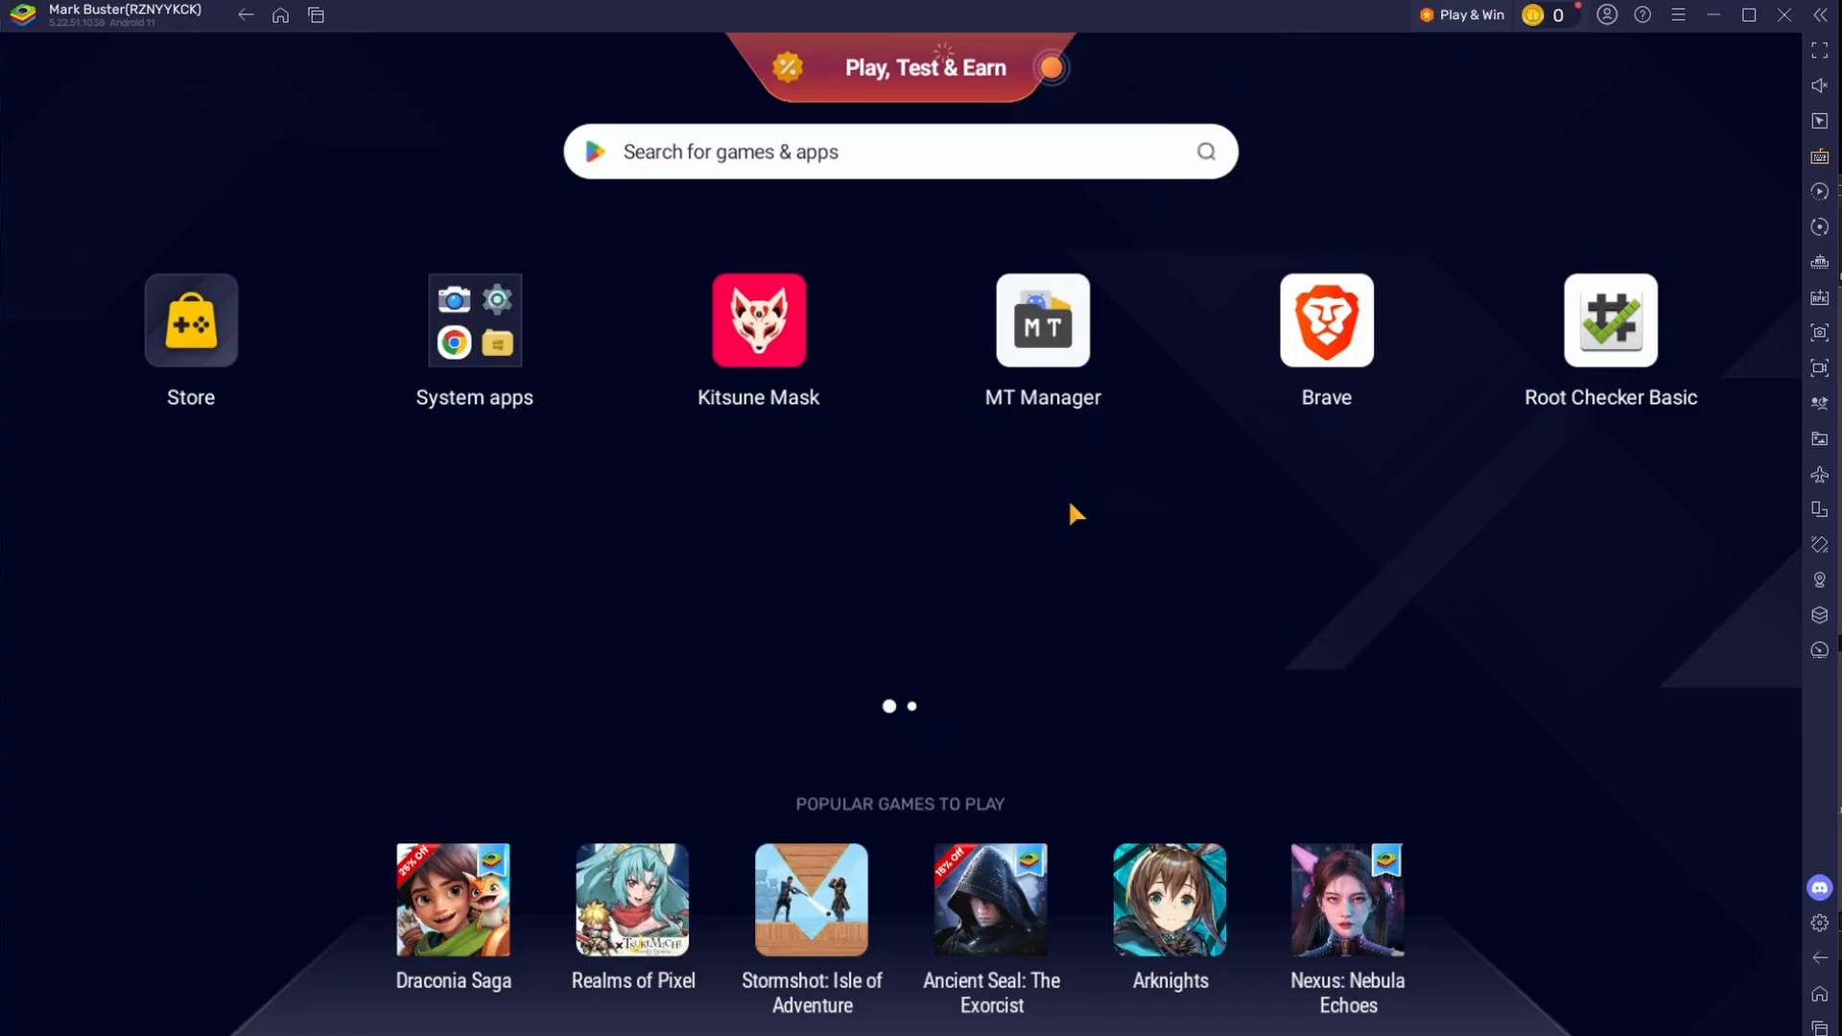
pyautogui.click(1608, 316)
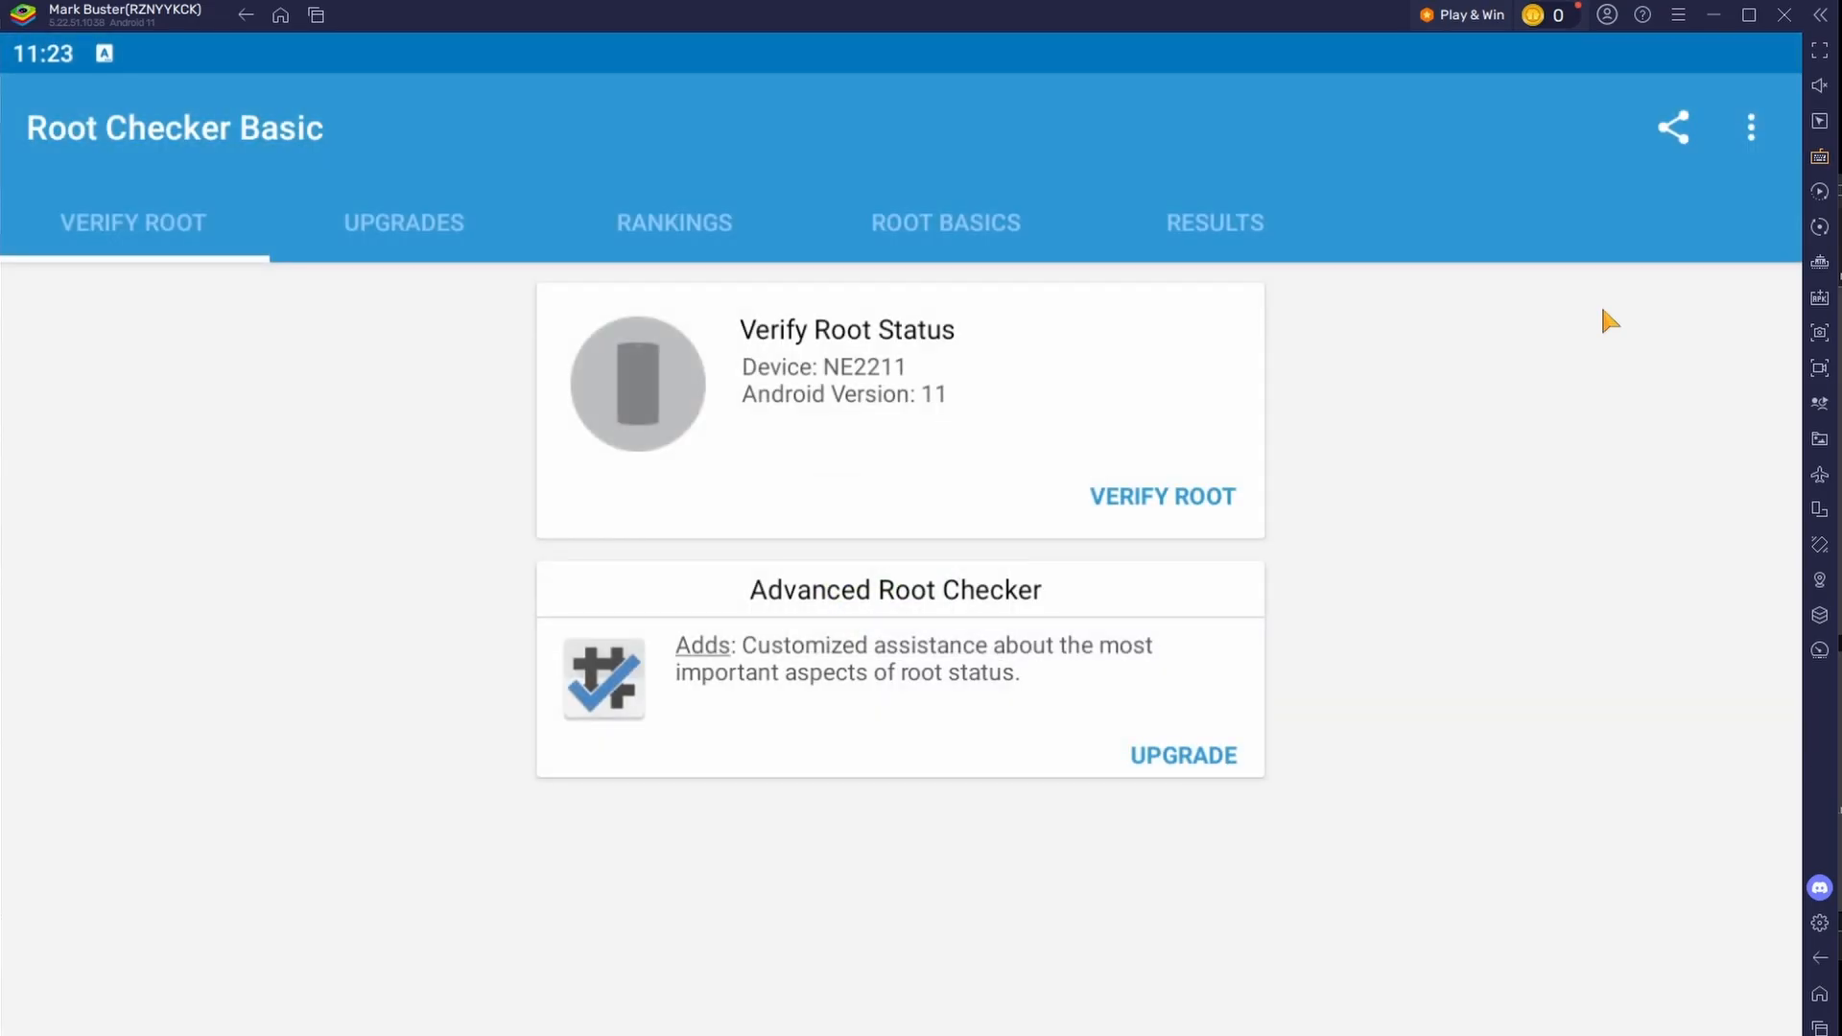
pyautogui.click(1192, 499)
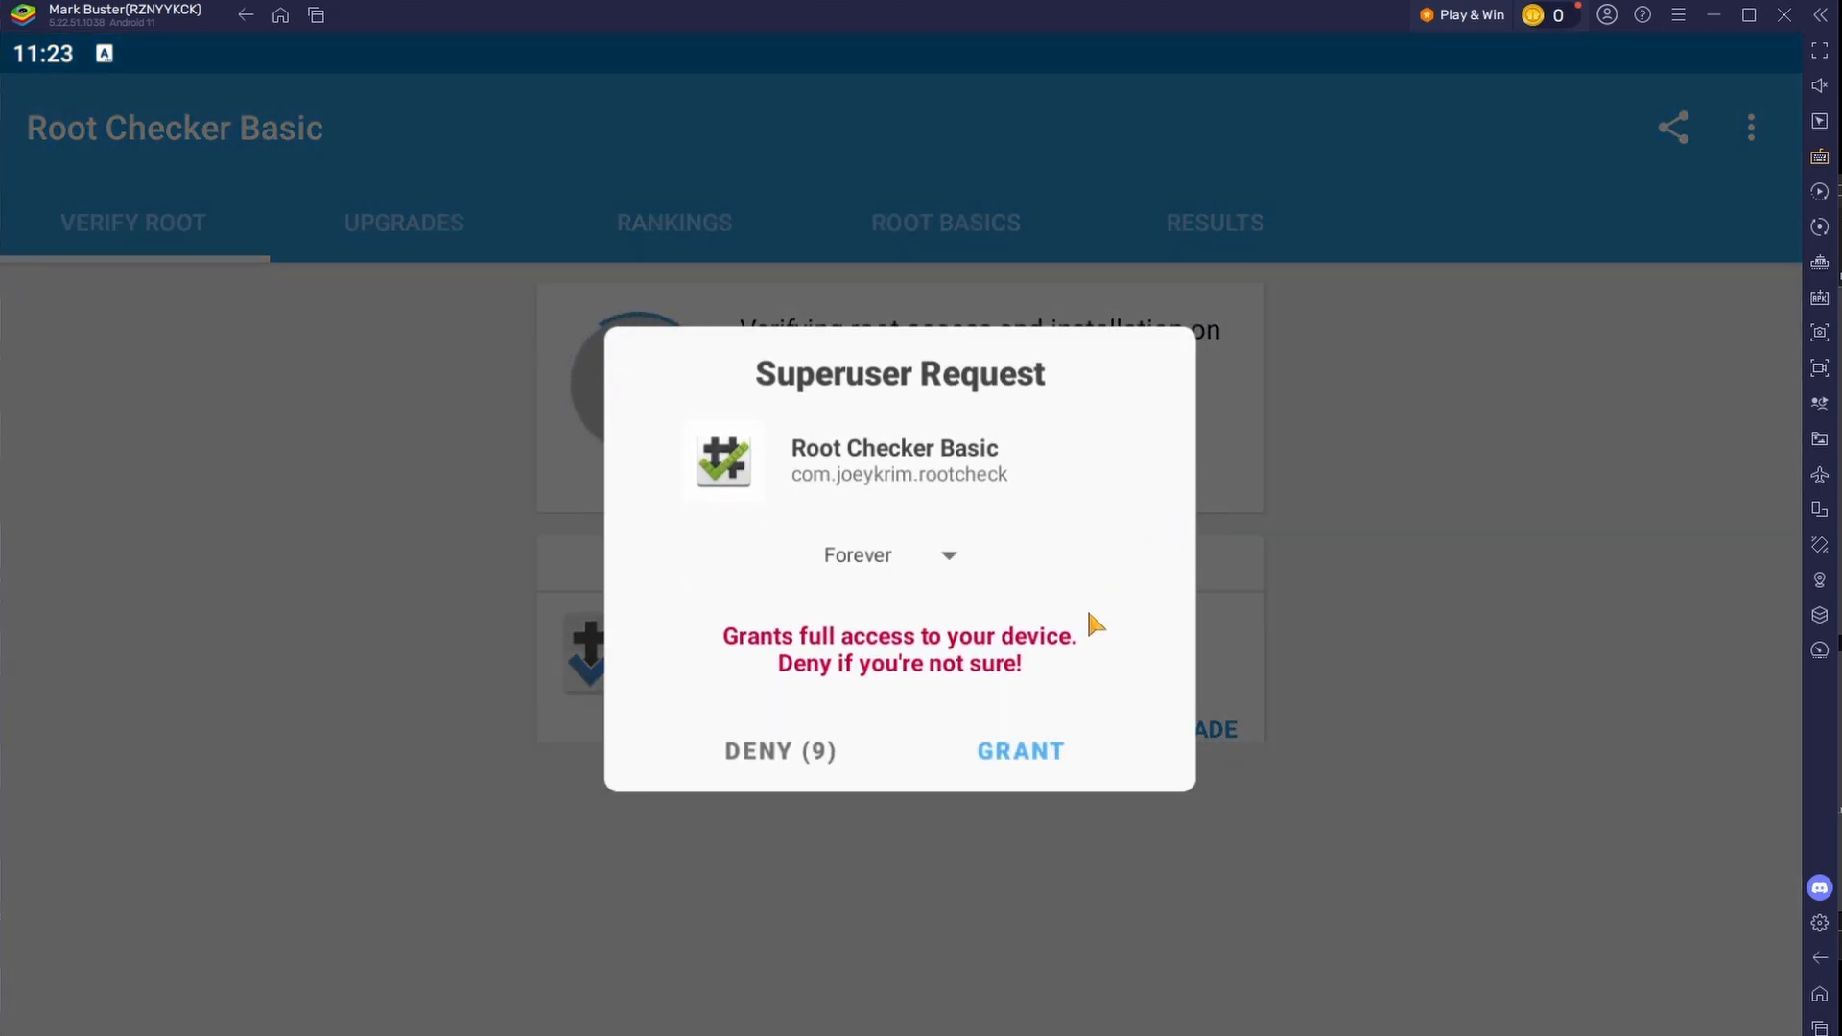
pyautogui.click(1031, 758)
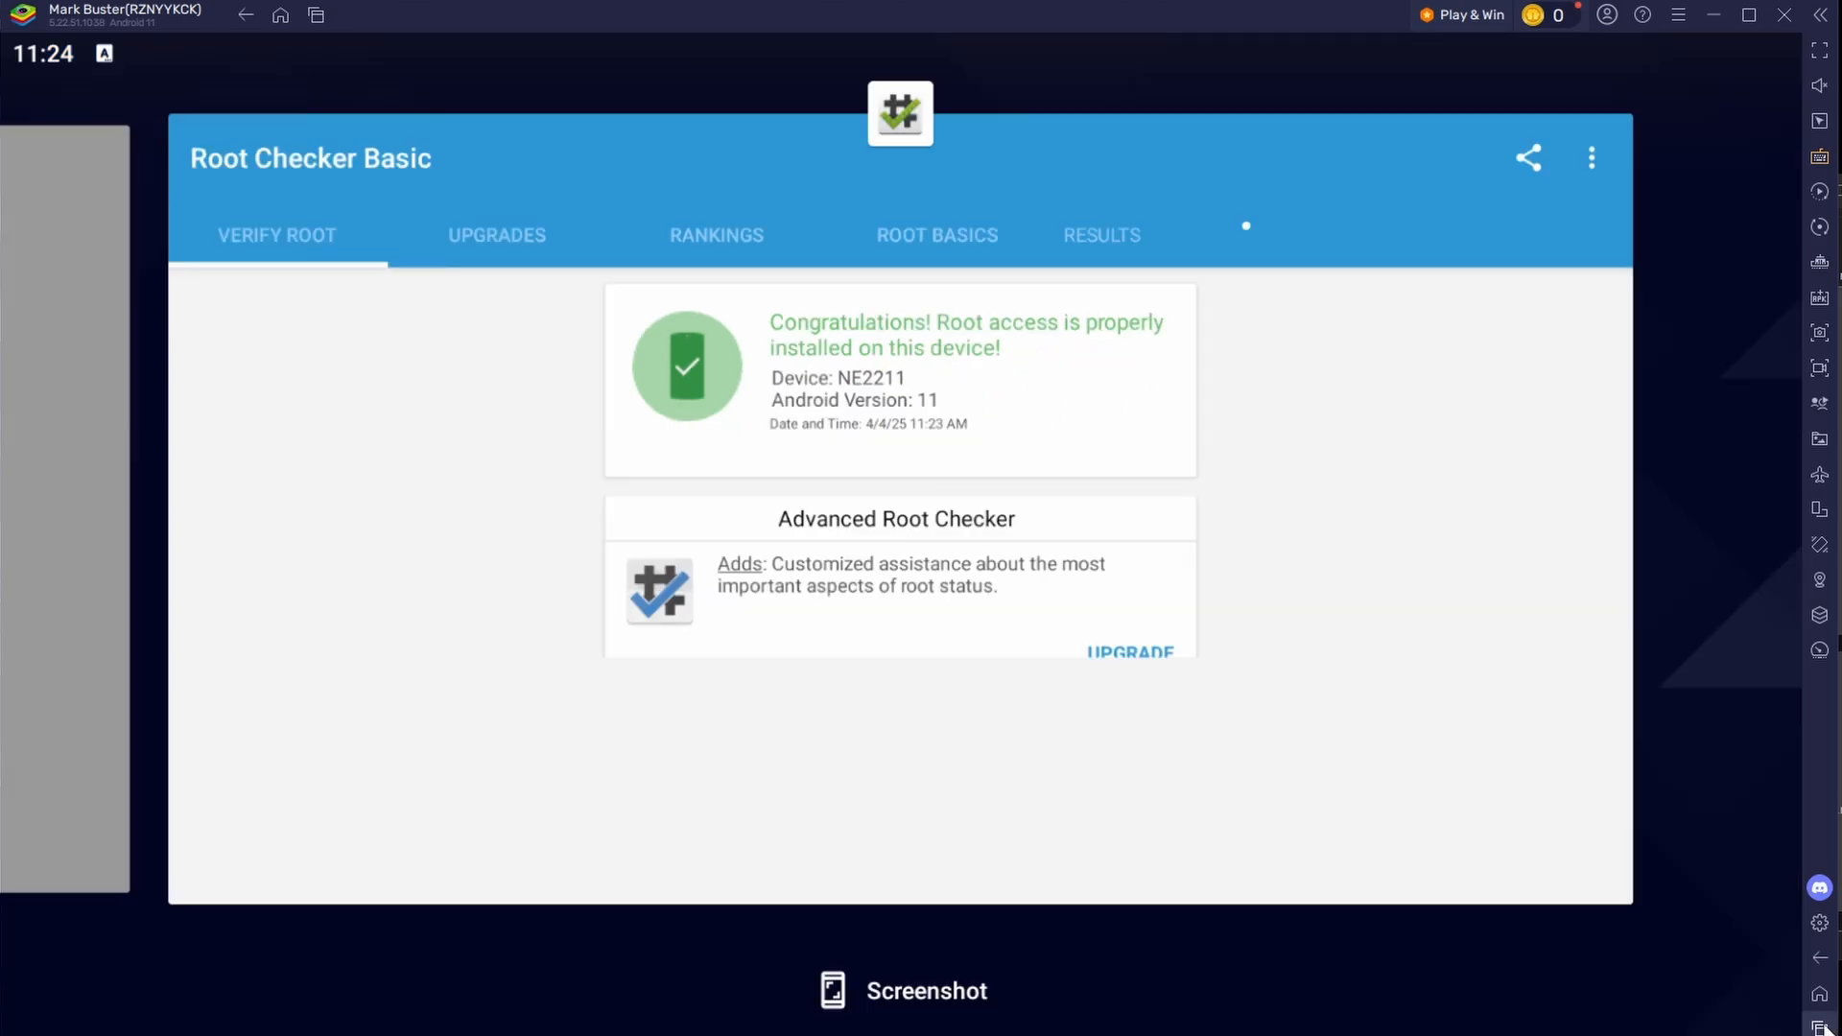
# Step: Switch to Notepad++, examine the bst.instance.Rvc64_28.enable_root_access line in bluestacks.conf, and return to Kitsune Mask with Notepad++ minimized
pyautogui.hotkey('ctrl', 'shift', 's')
pyautogui.moveTo(1369, 789); pyautogui.dragTo(1276, 412)
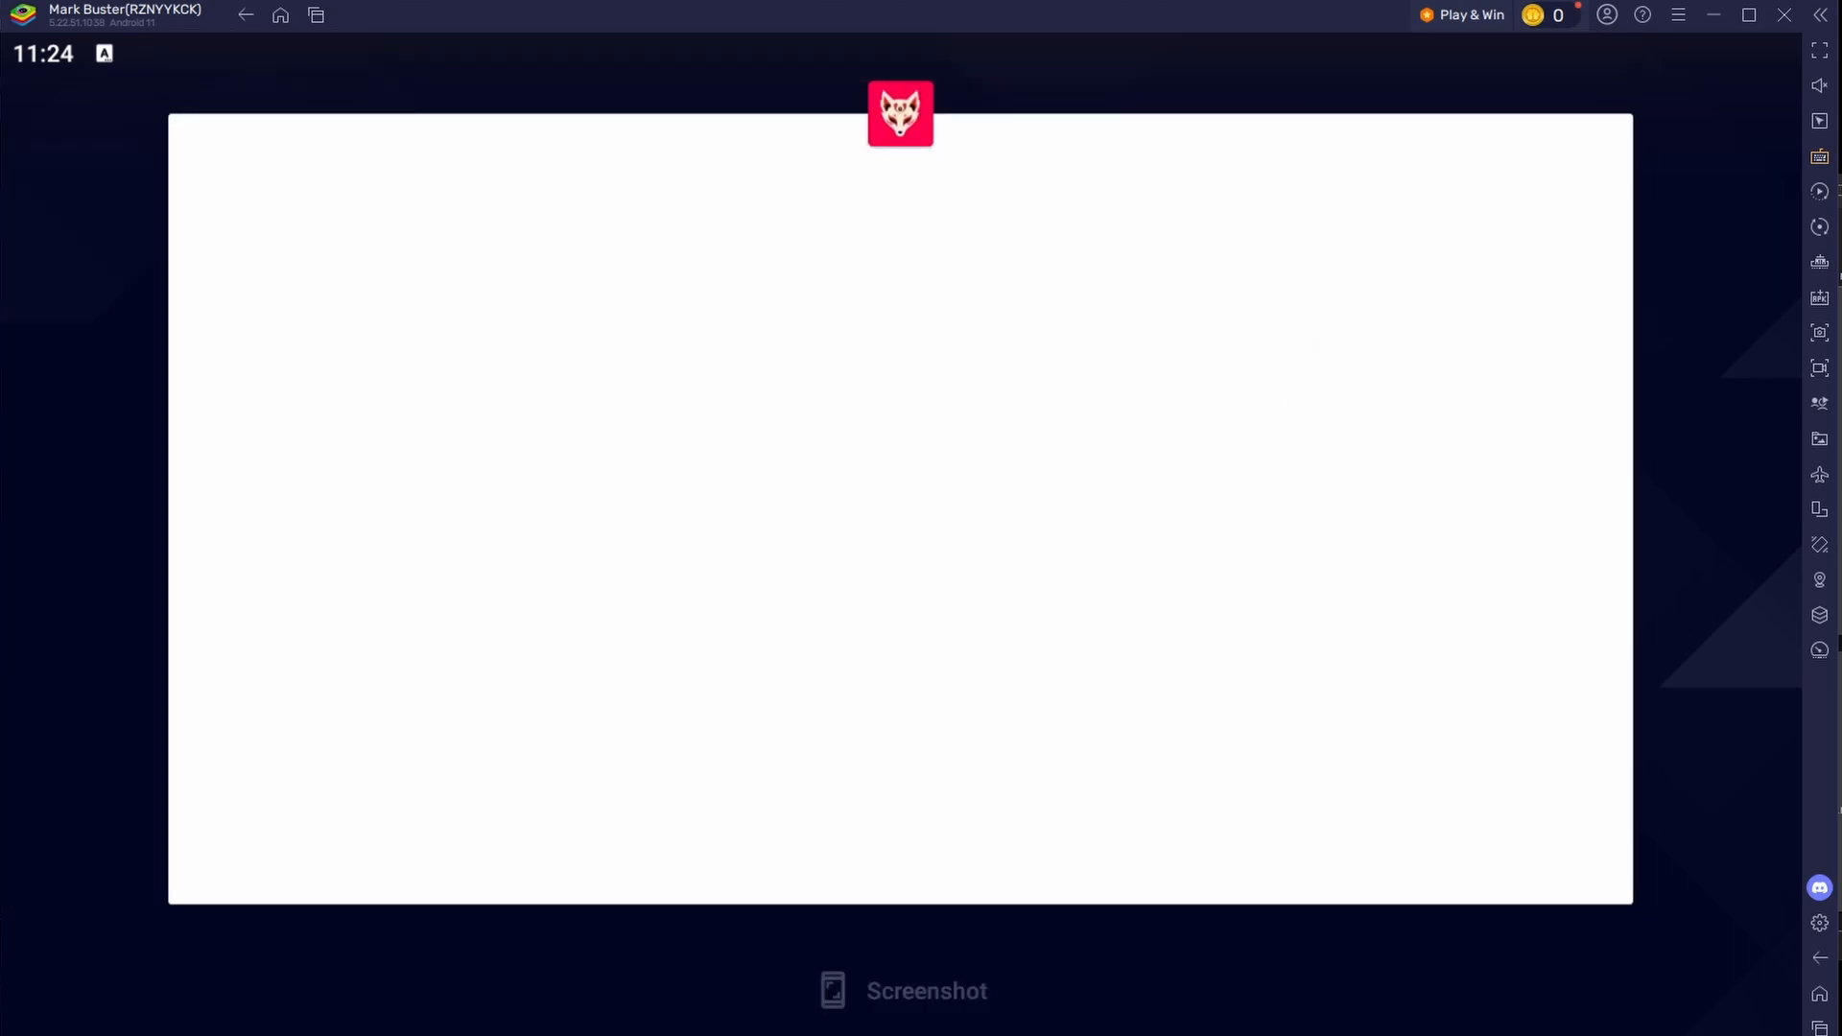
pyautogui.hotkey('alt', 'Tab')
pyautogui.click(1080, 629)
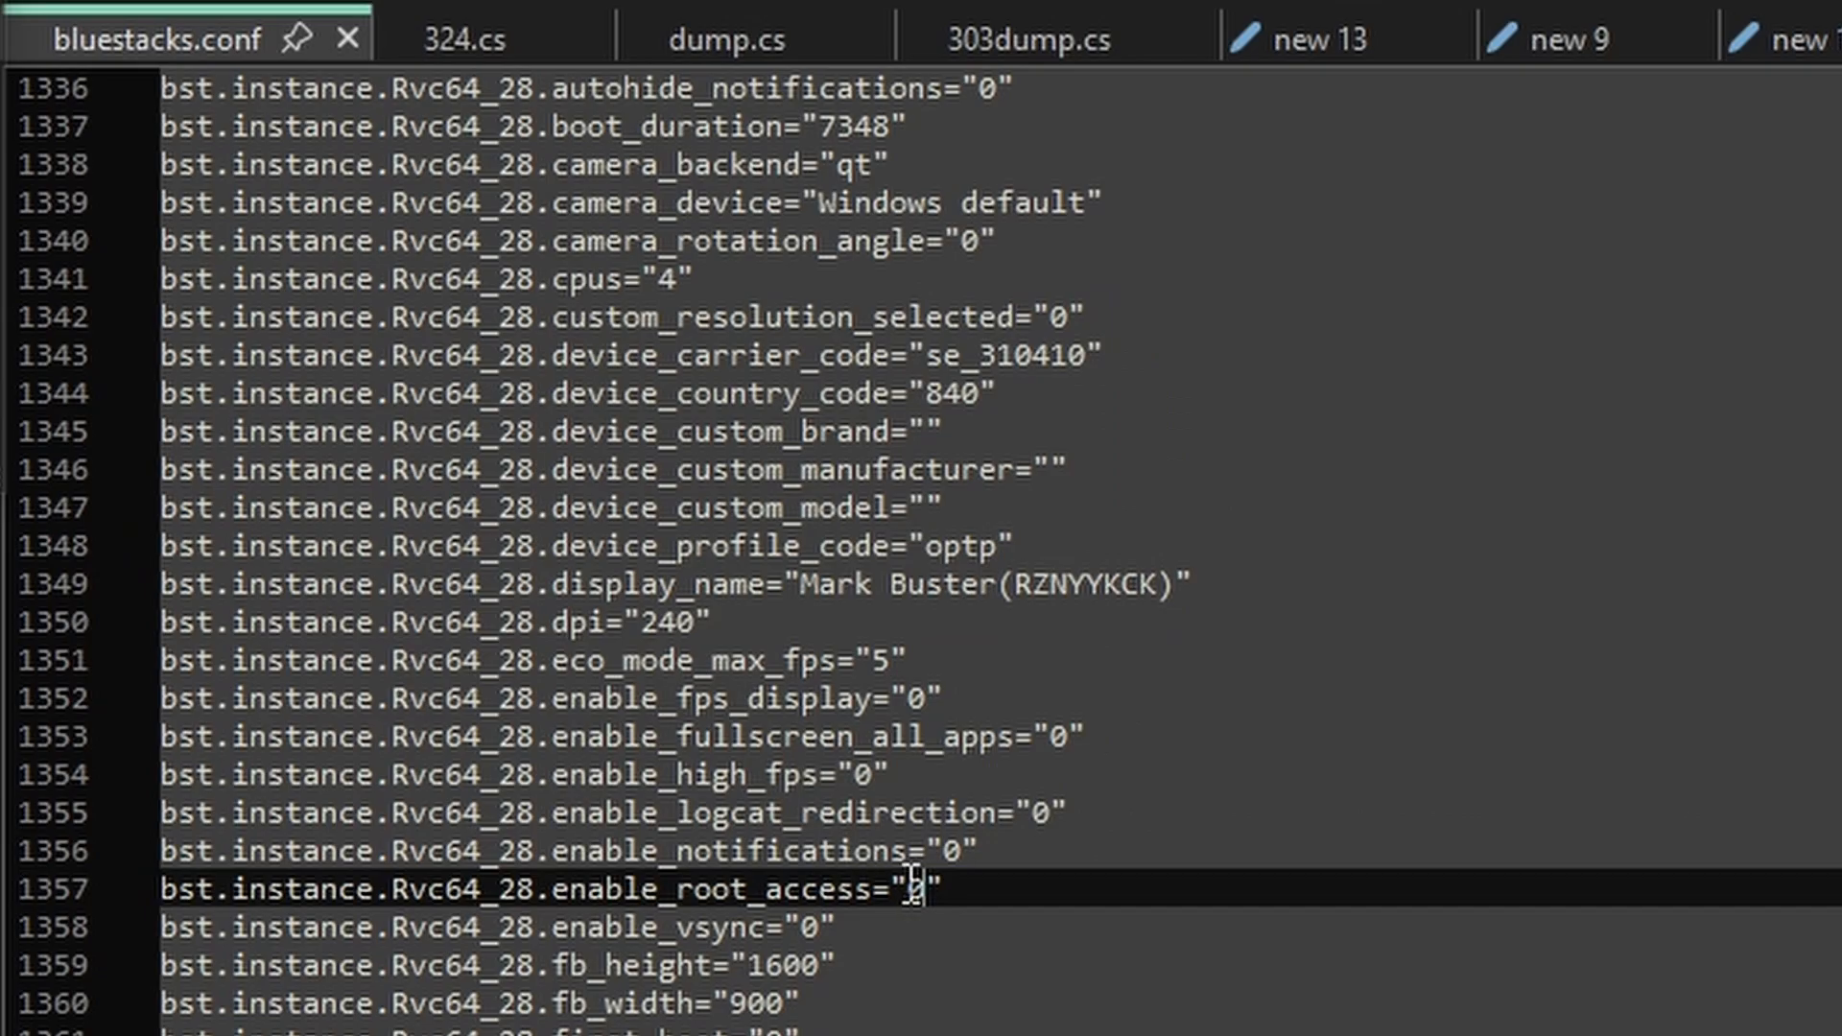
pyautogui.moveTo(1130, 643); pyautogui.dragTo(1005, 651)
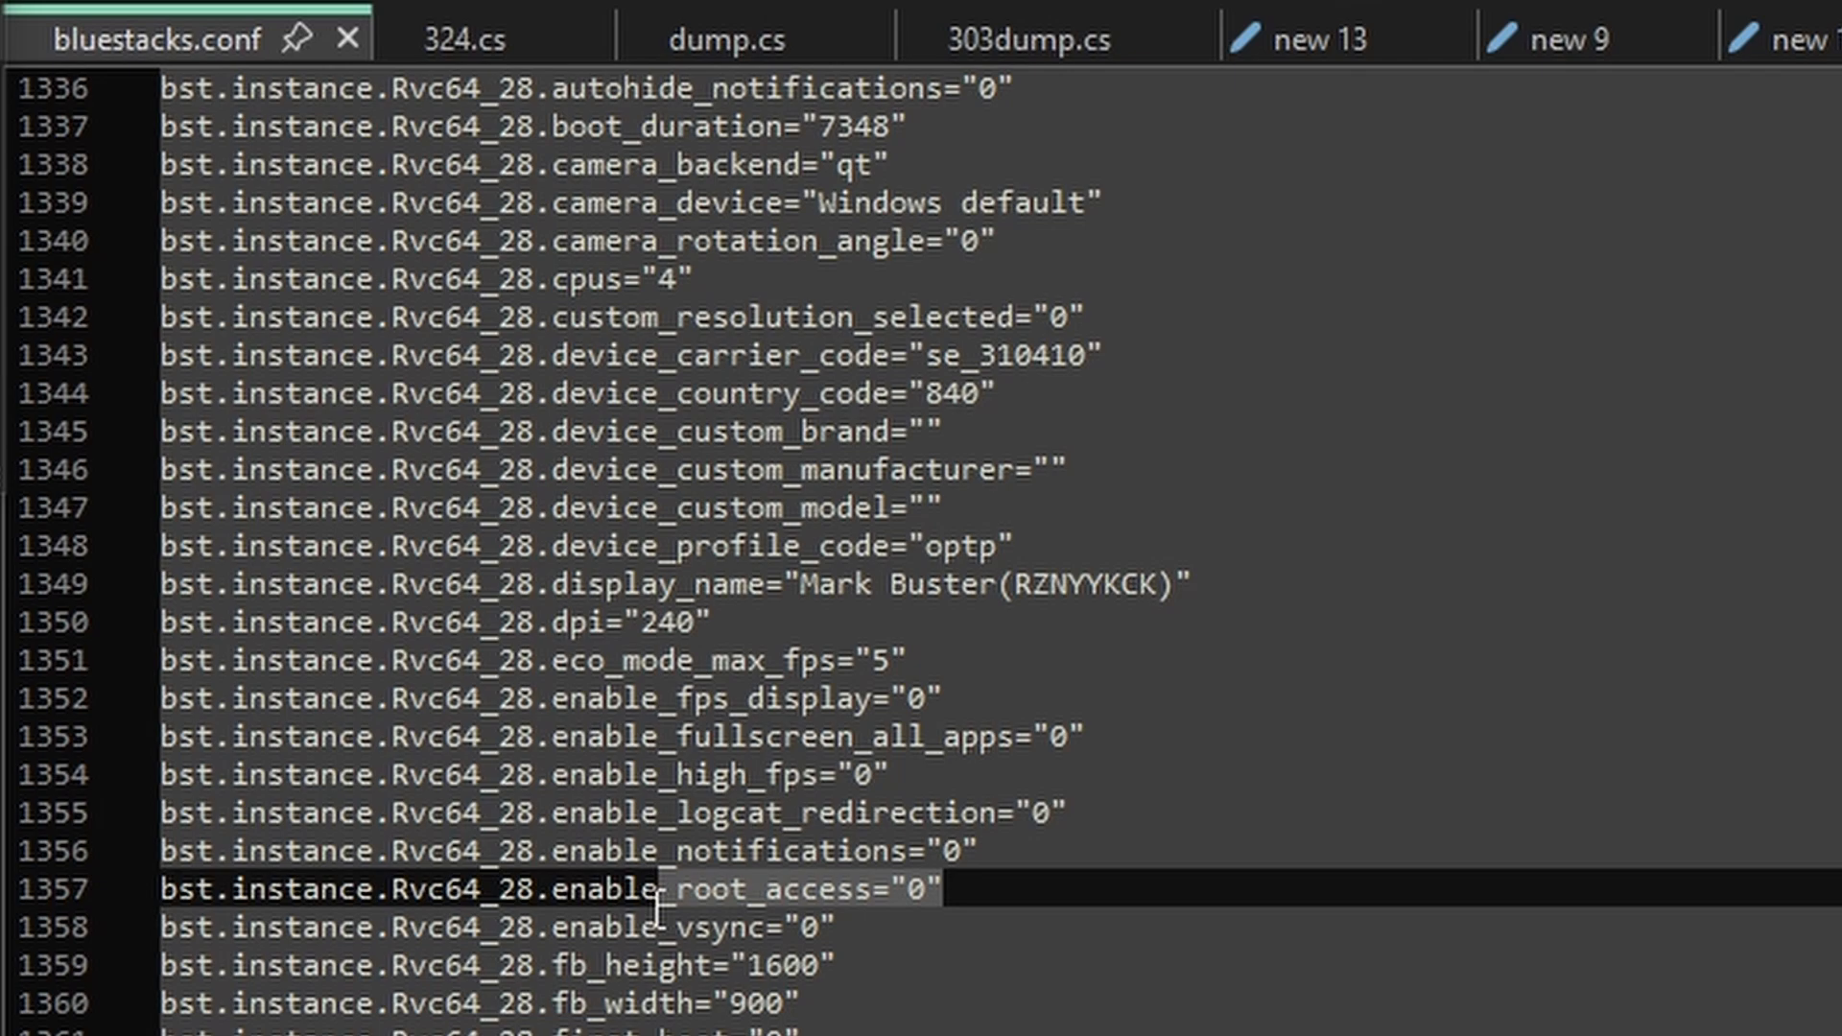
pyautogui.moveTo(658, 907); pyautogui.dragTo(216, 897)
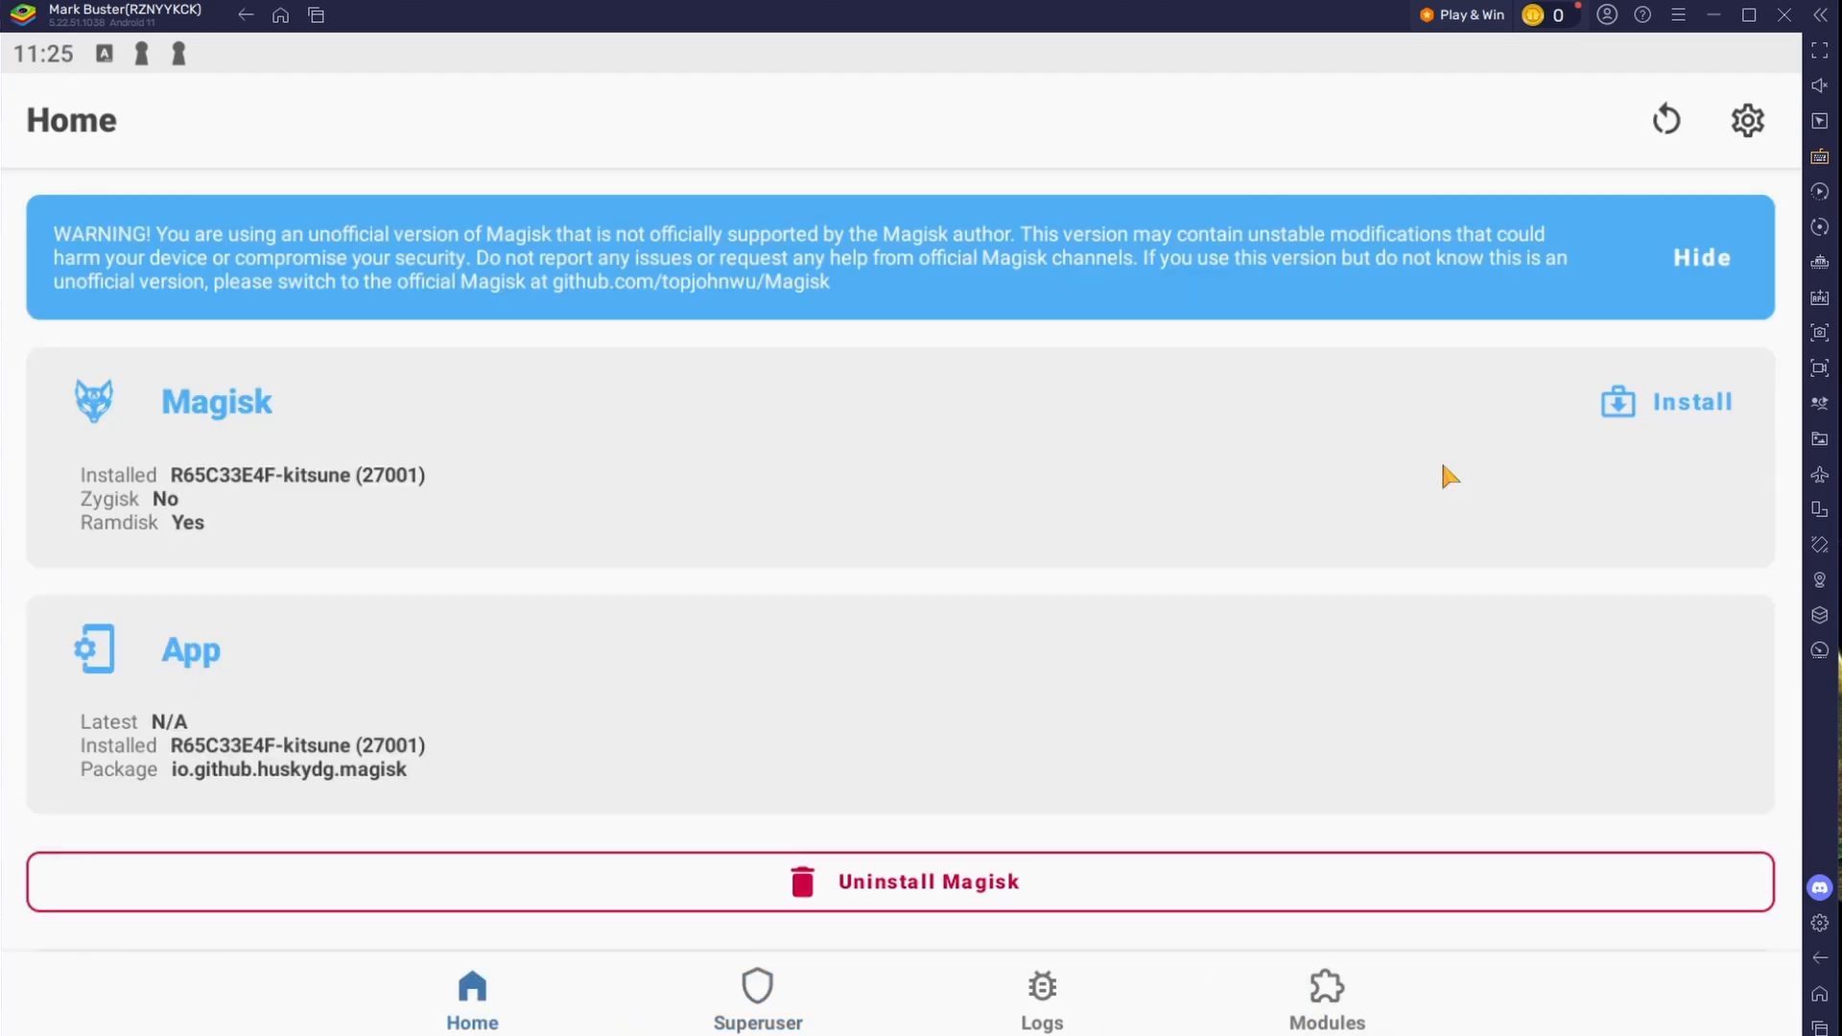
pyautogui.hotkey('alt', 'Tab')
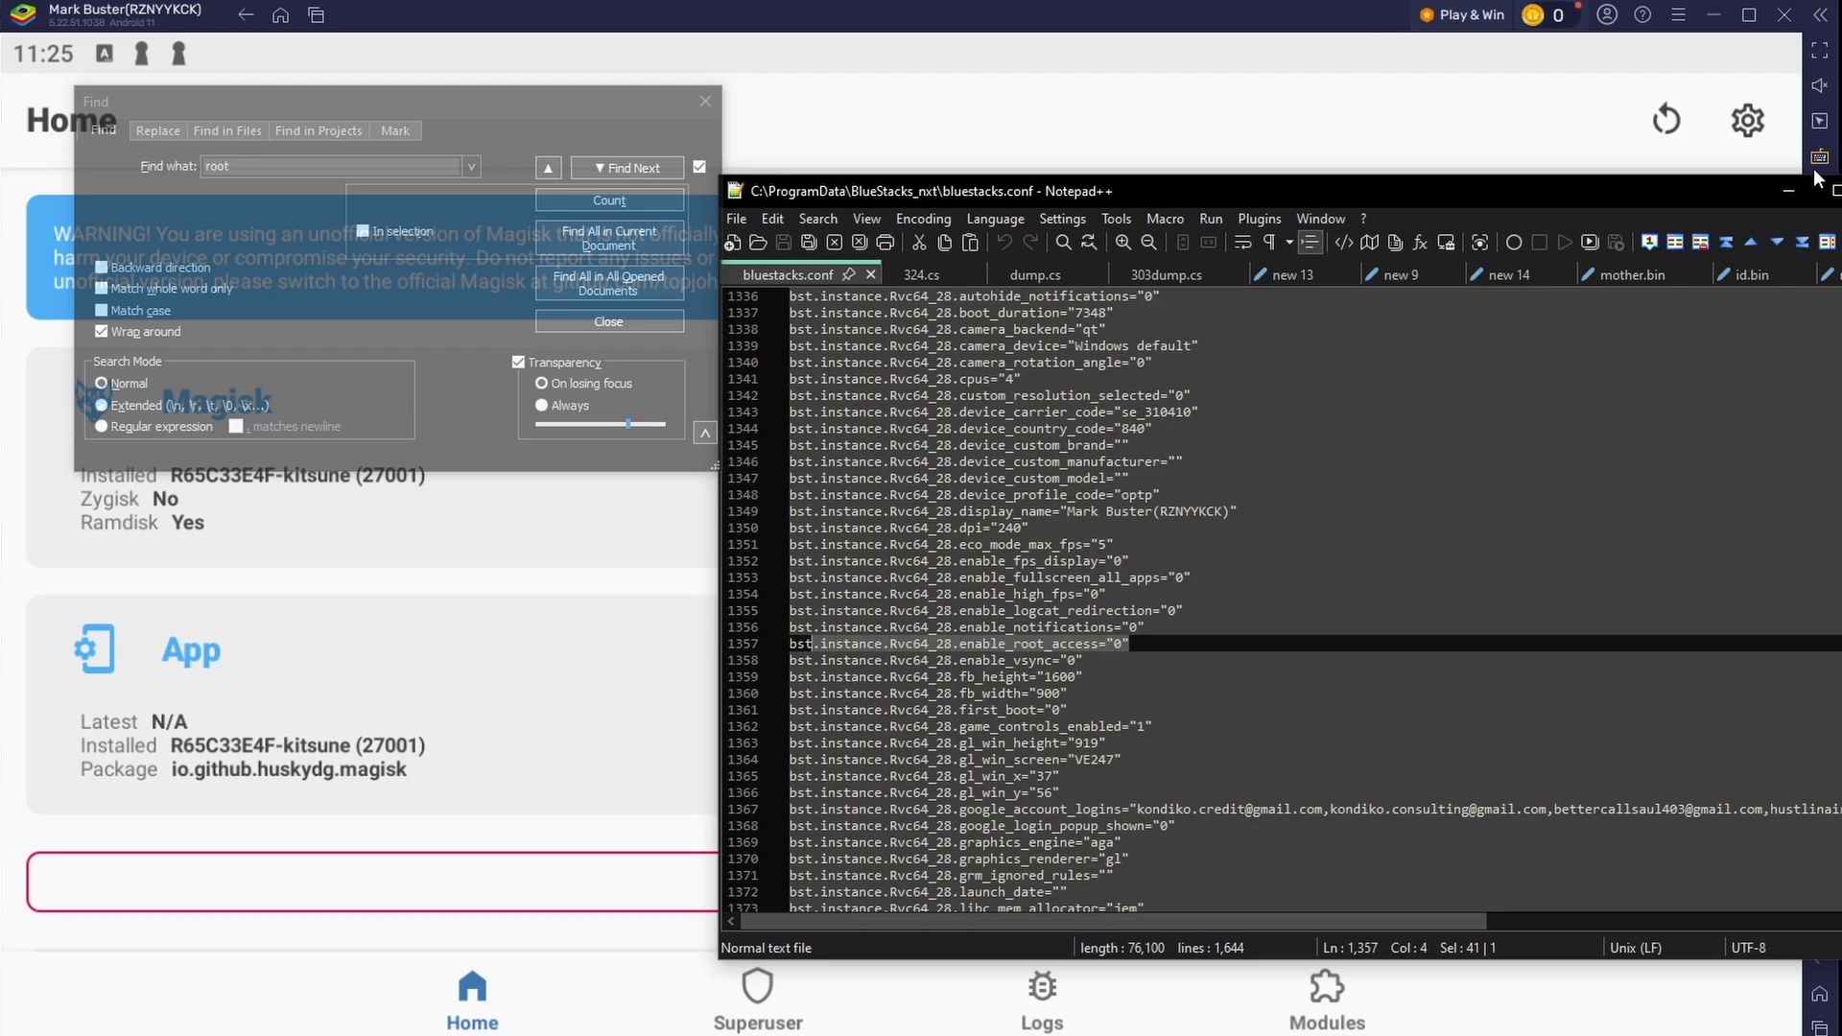
pyautogui.click(1789, 191)
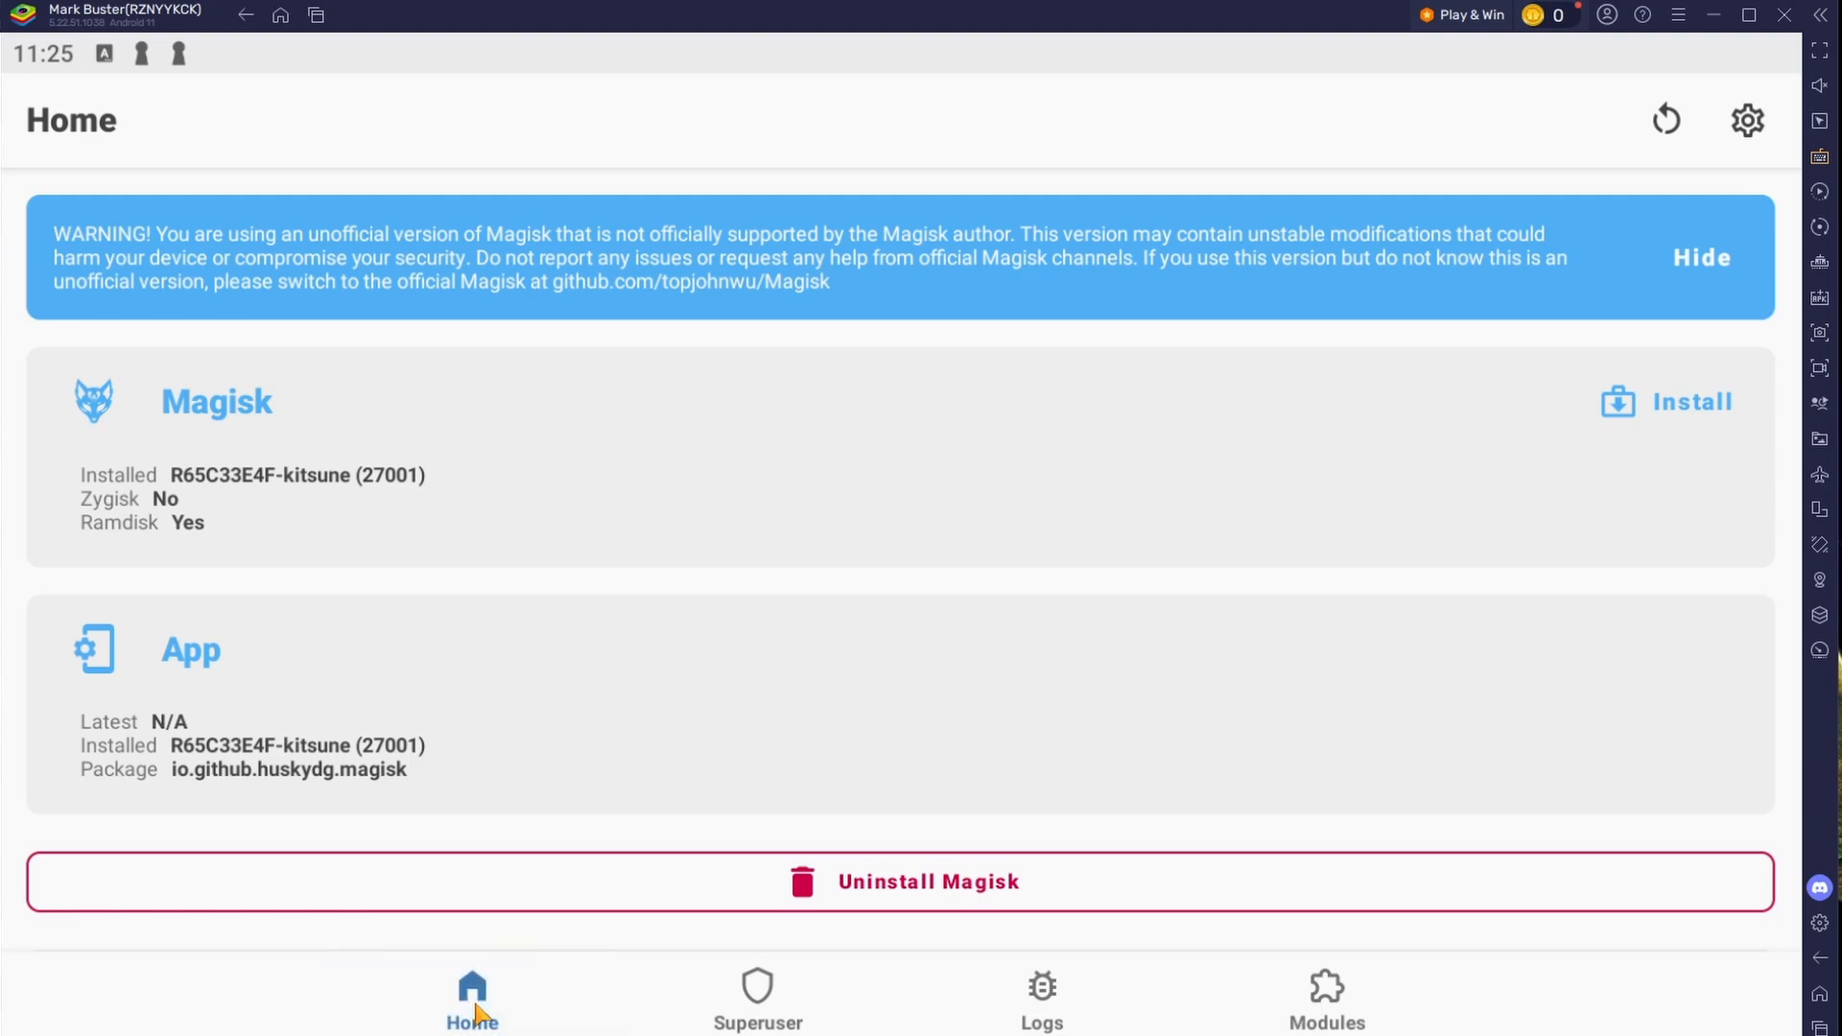
# Step: Enable MagiskHide, Enforce SuList and Zygisk in the Kitsune Mask settings
pyautogui.click(1748, 120)
pyautogui.scroll(-3, 503, 629)
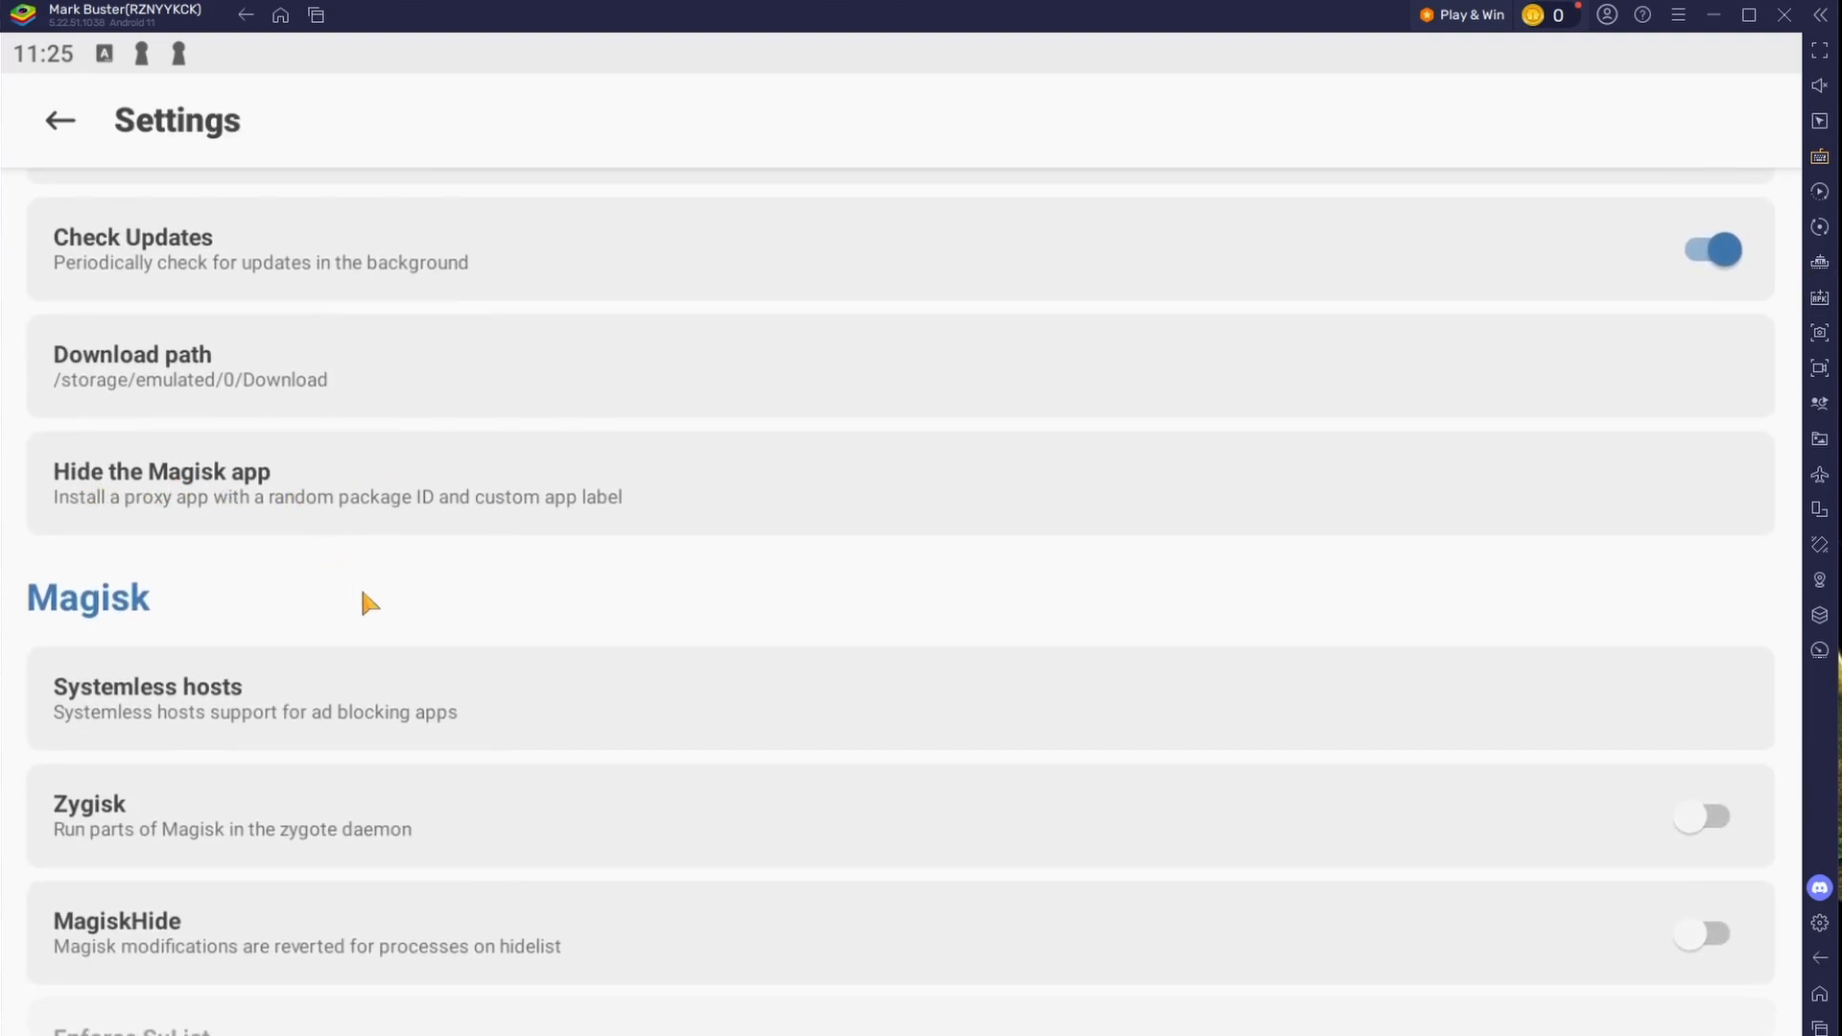
pyautogui.scroll(-5, 362, 601)
pyautogui.scroll(-2, 374, 617)
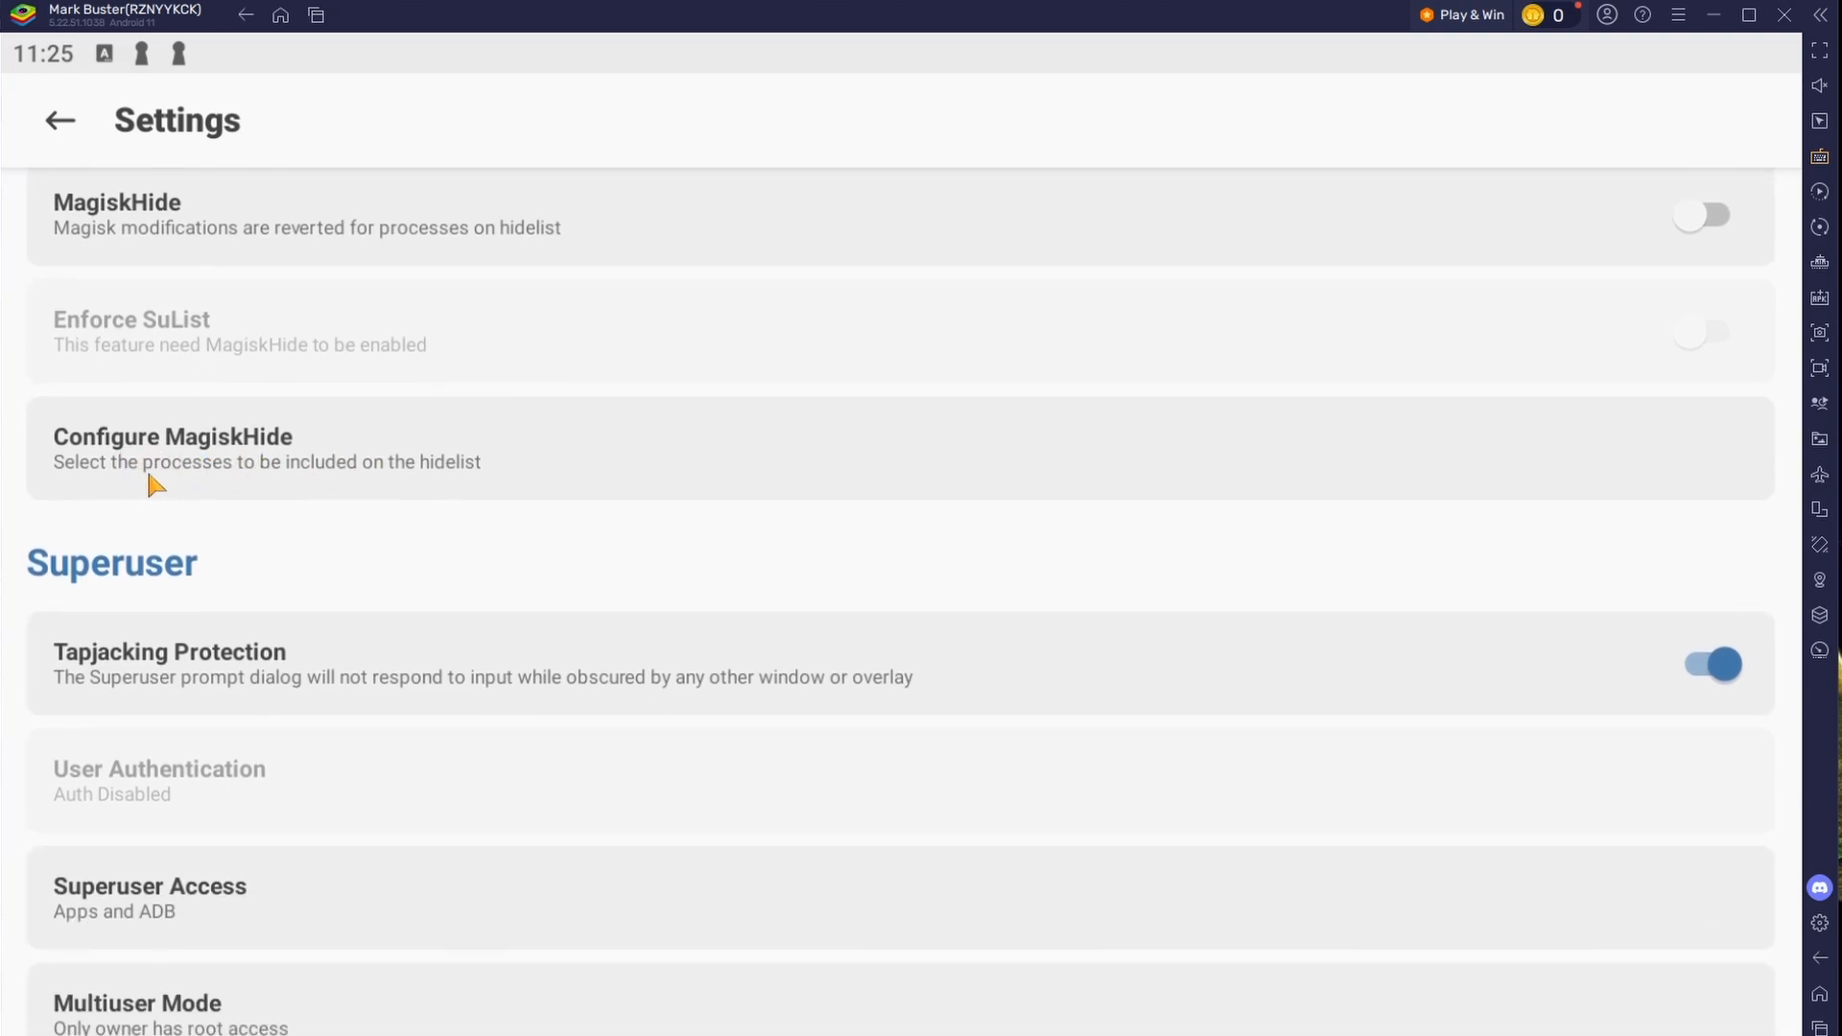
pyautogui.click(483, 467)
pyautogui.press('Escape')
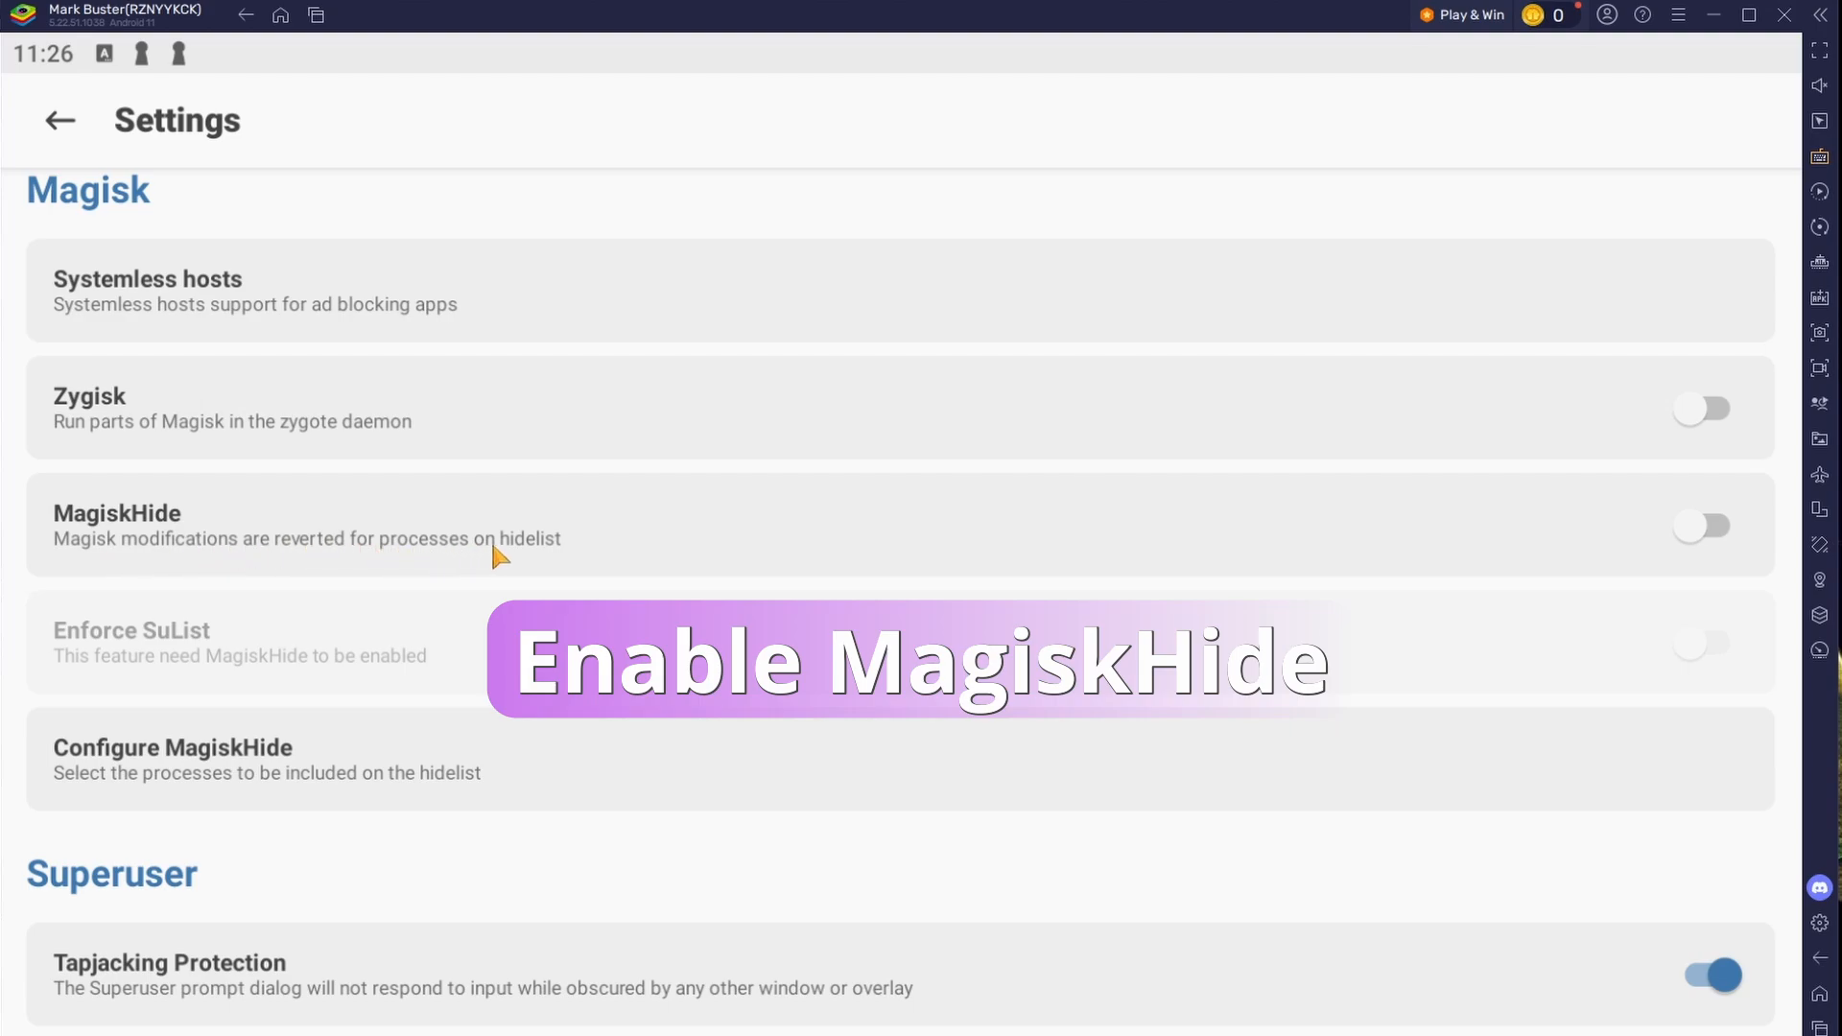
pyautogui.click(1717, 527)
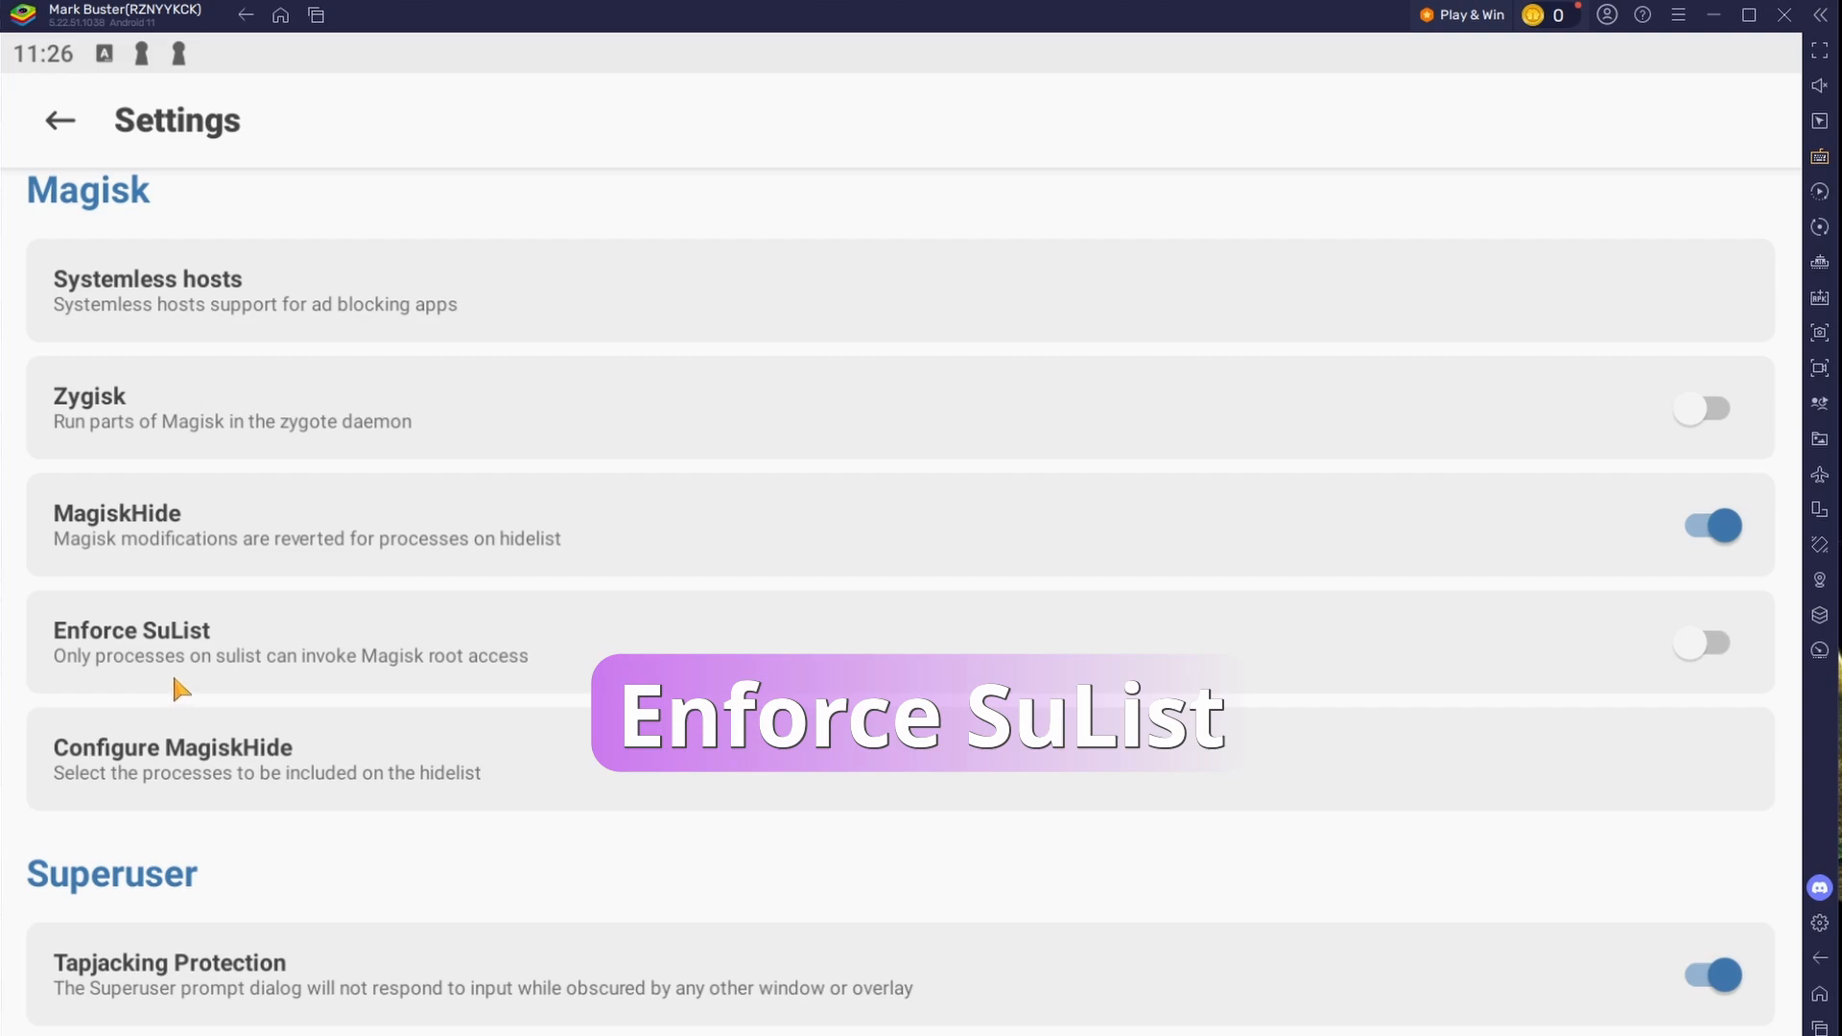
pyautogui.click(405, 669)
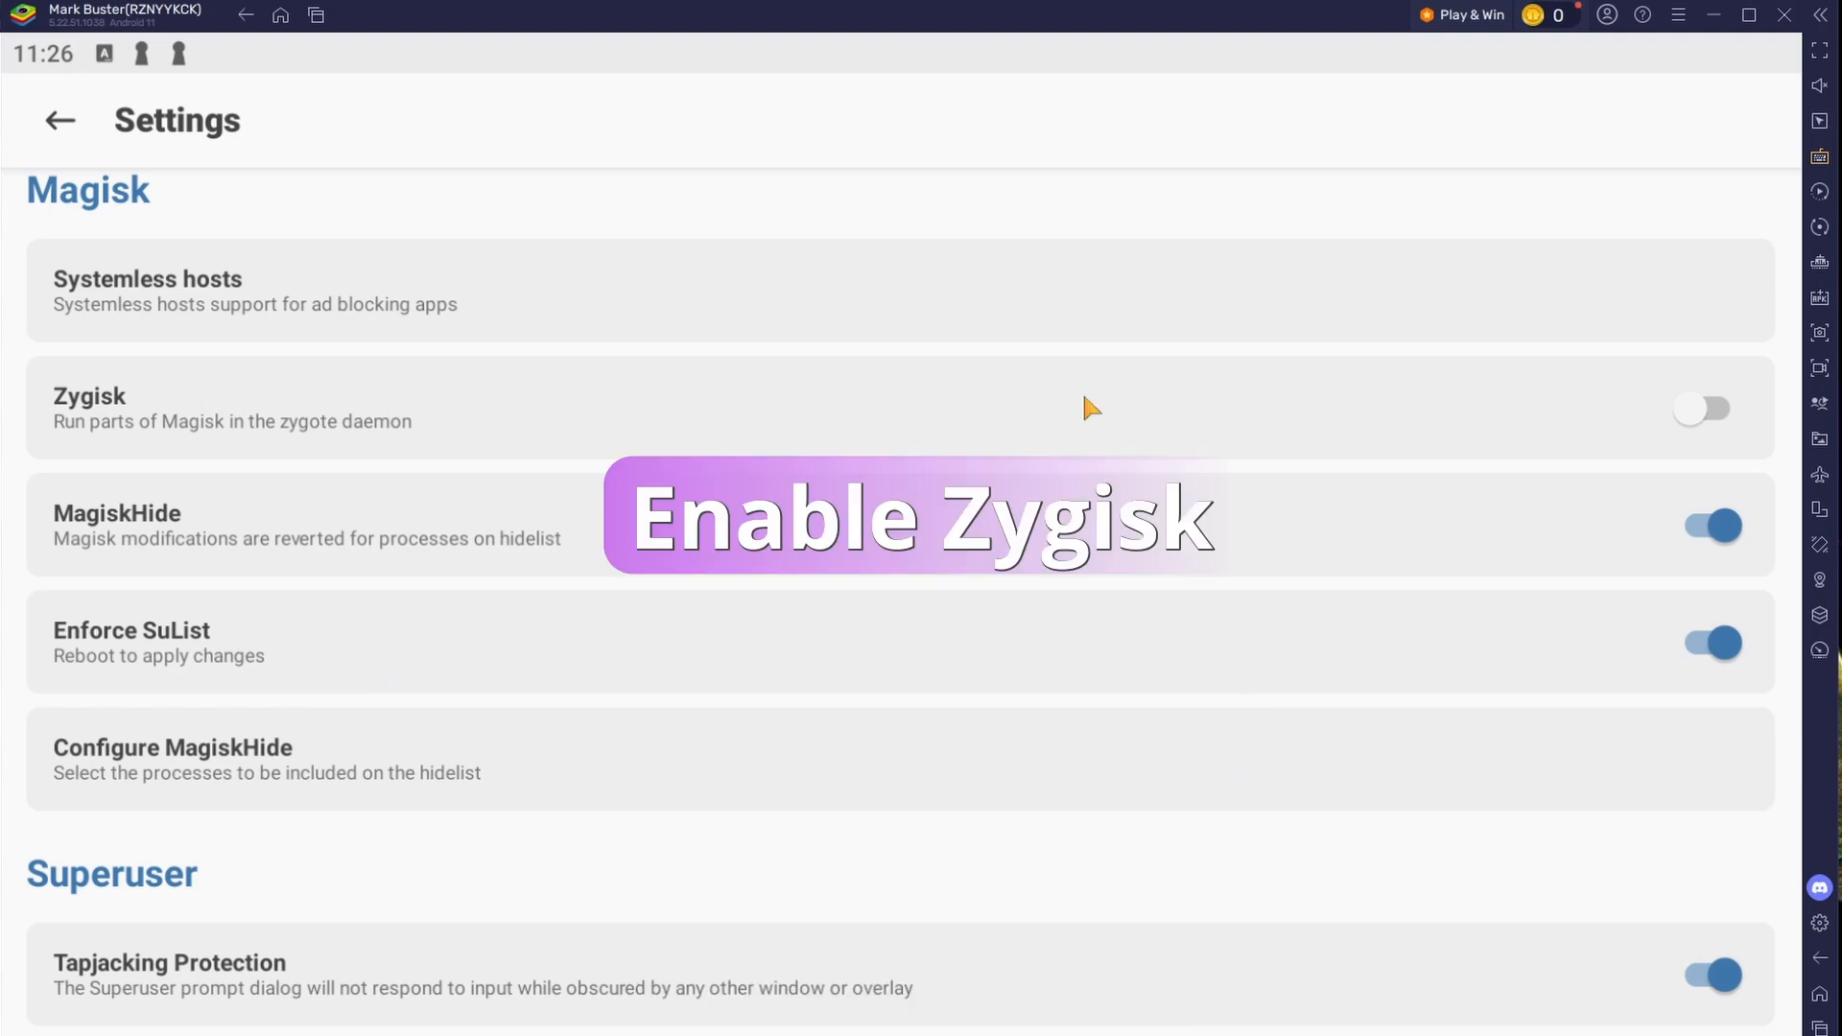
pyautogui.click(1710, 411)
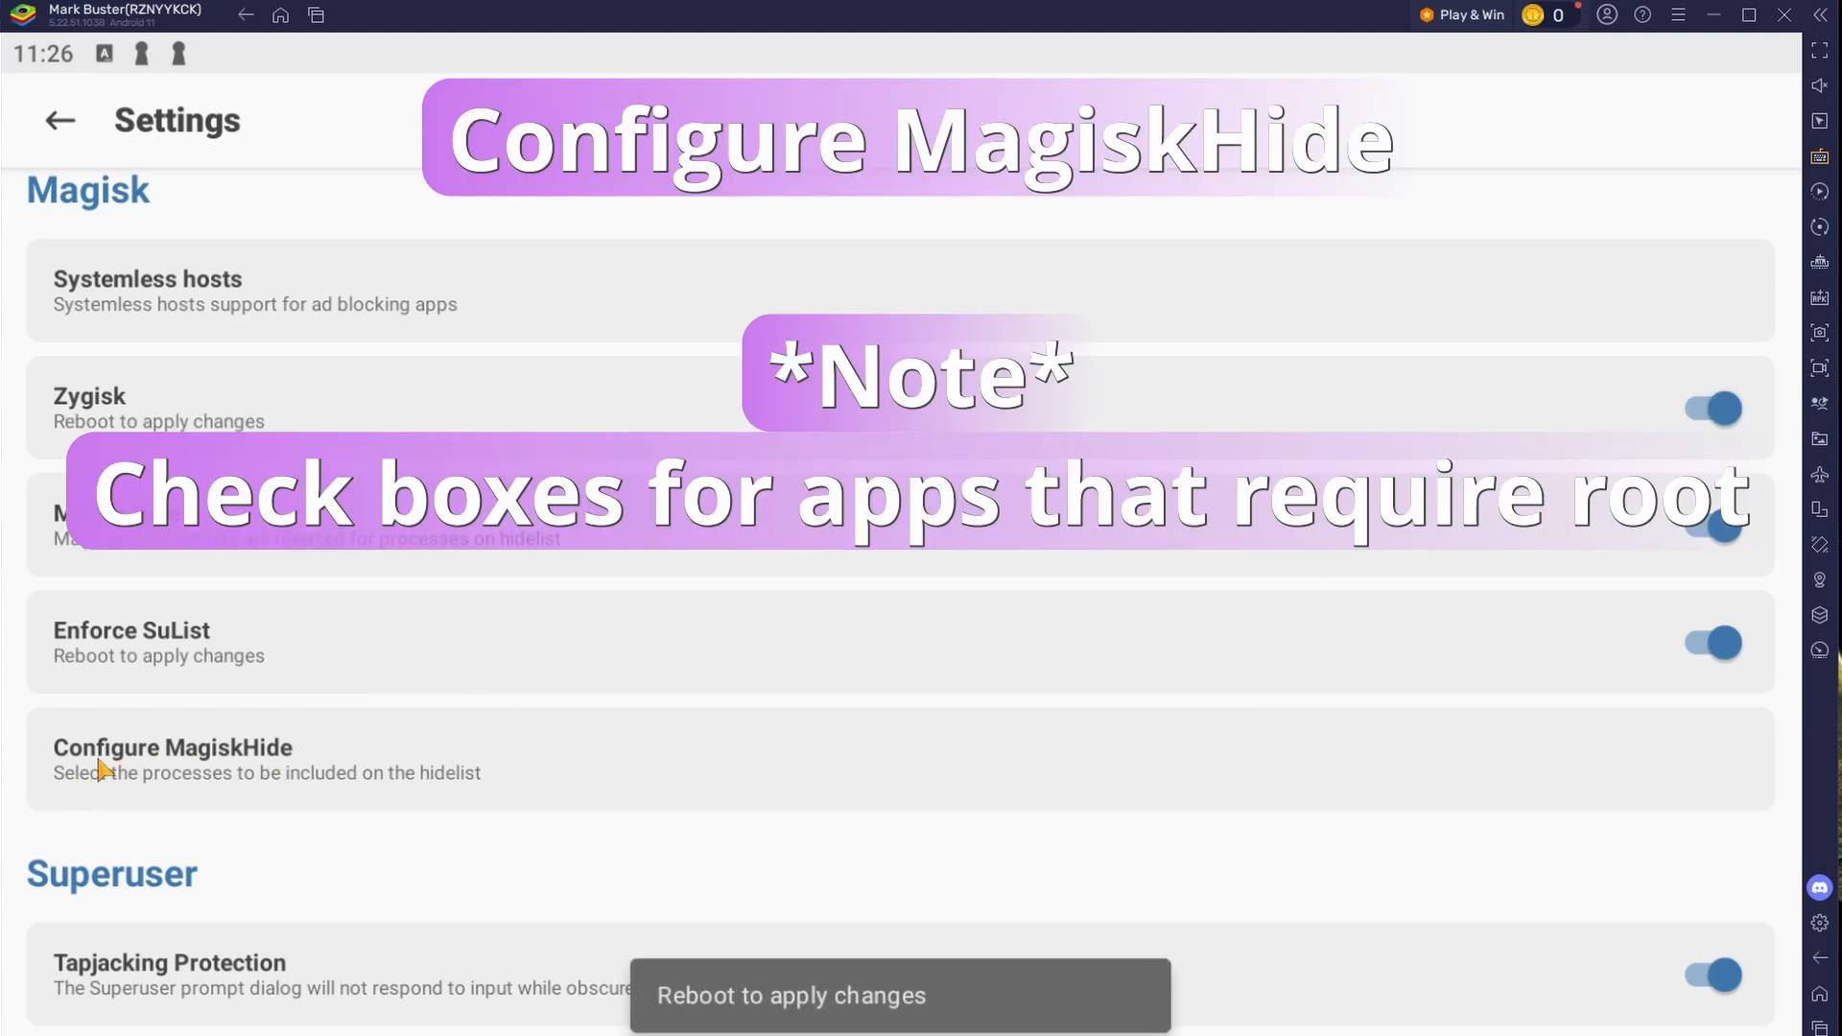
# Step: Add Vvxvy, Root Checker Basic, Il2CppDumperGUI and MT Manager to the MagiskHide process list and return to the settings
pyautogui.click(123, 785)
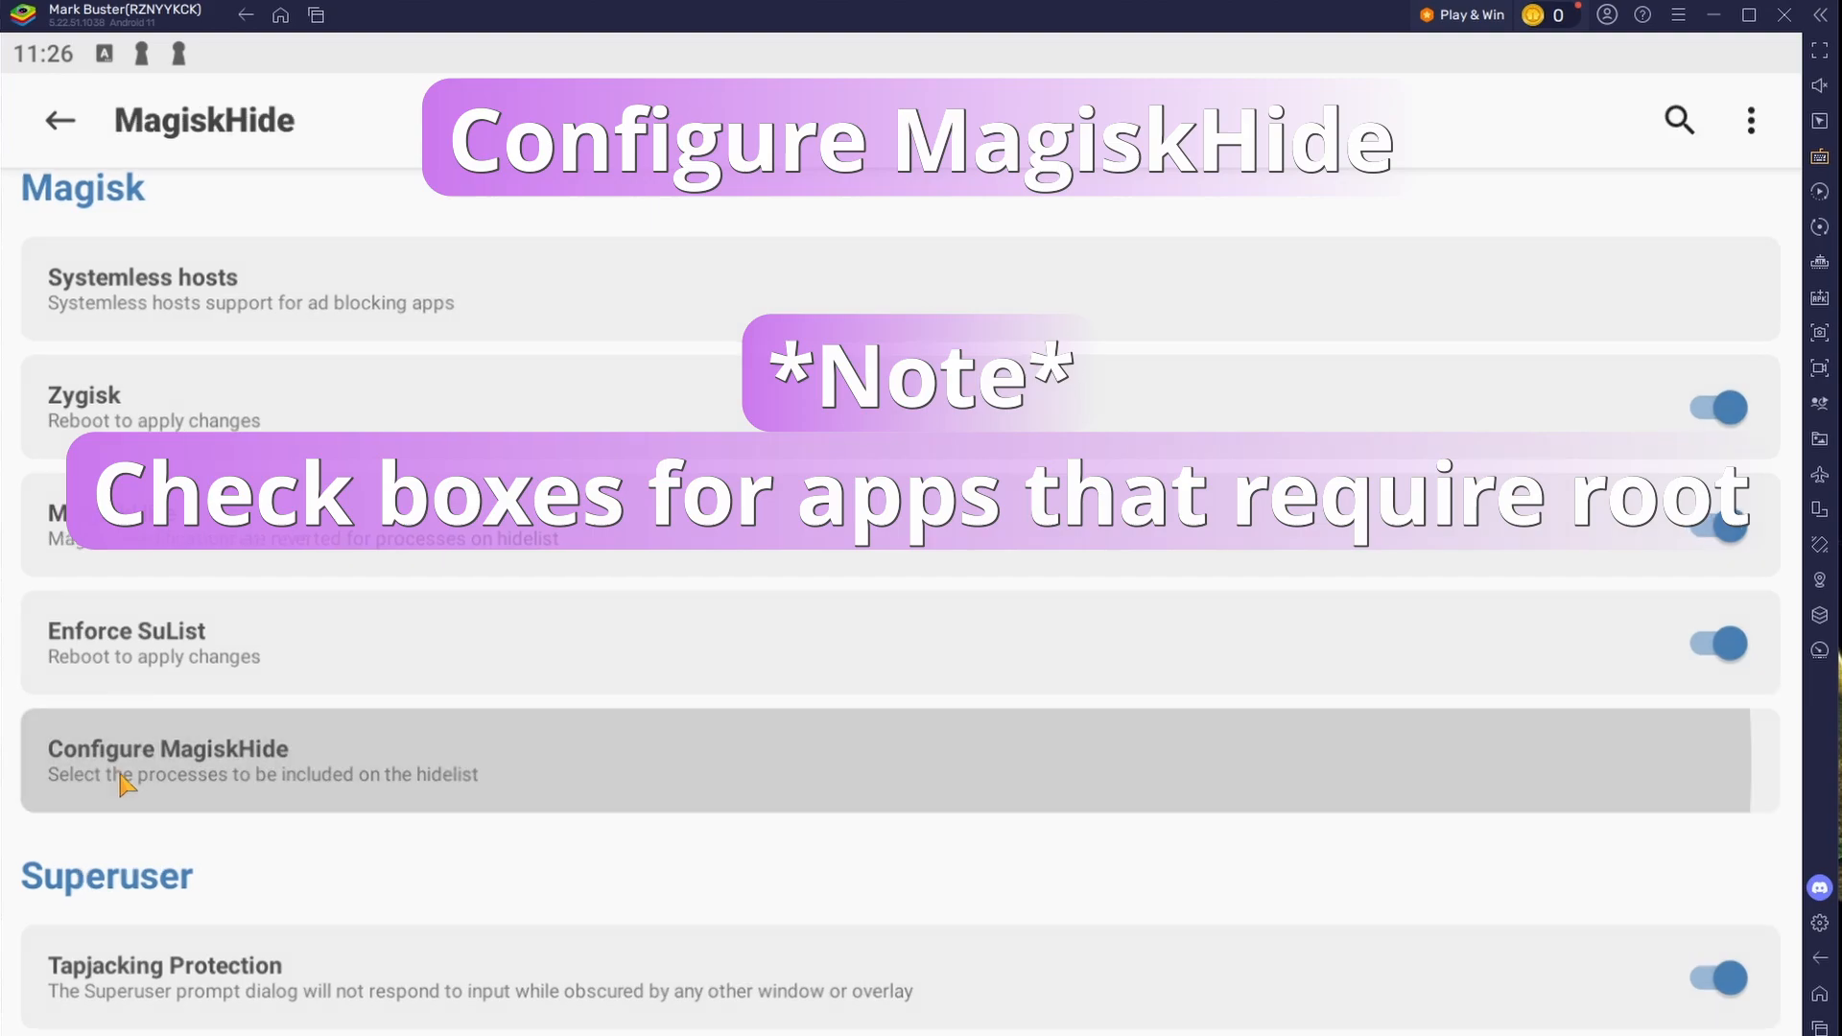
pyautogui.scroll(-2, 844, 542)
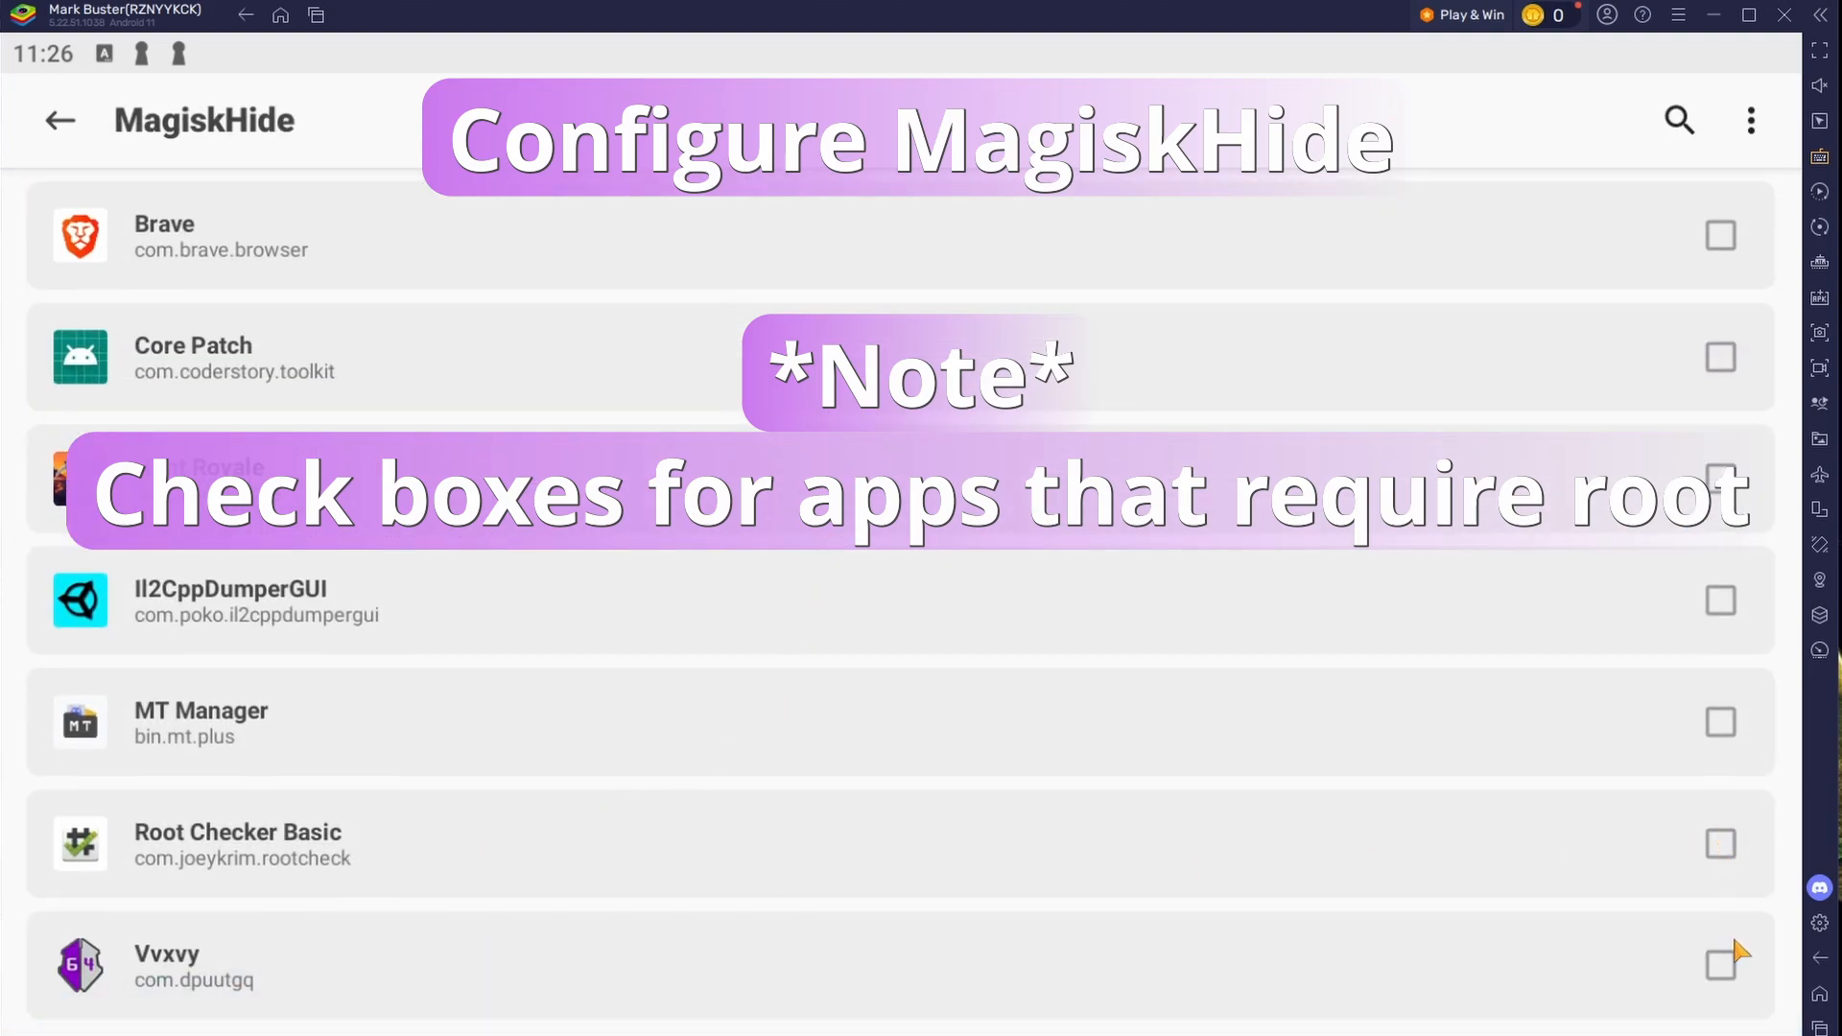
pyautogui.click(1726, 967)
pyautogui.click(1731, 846)
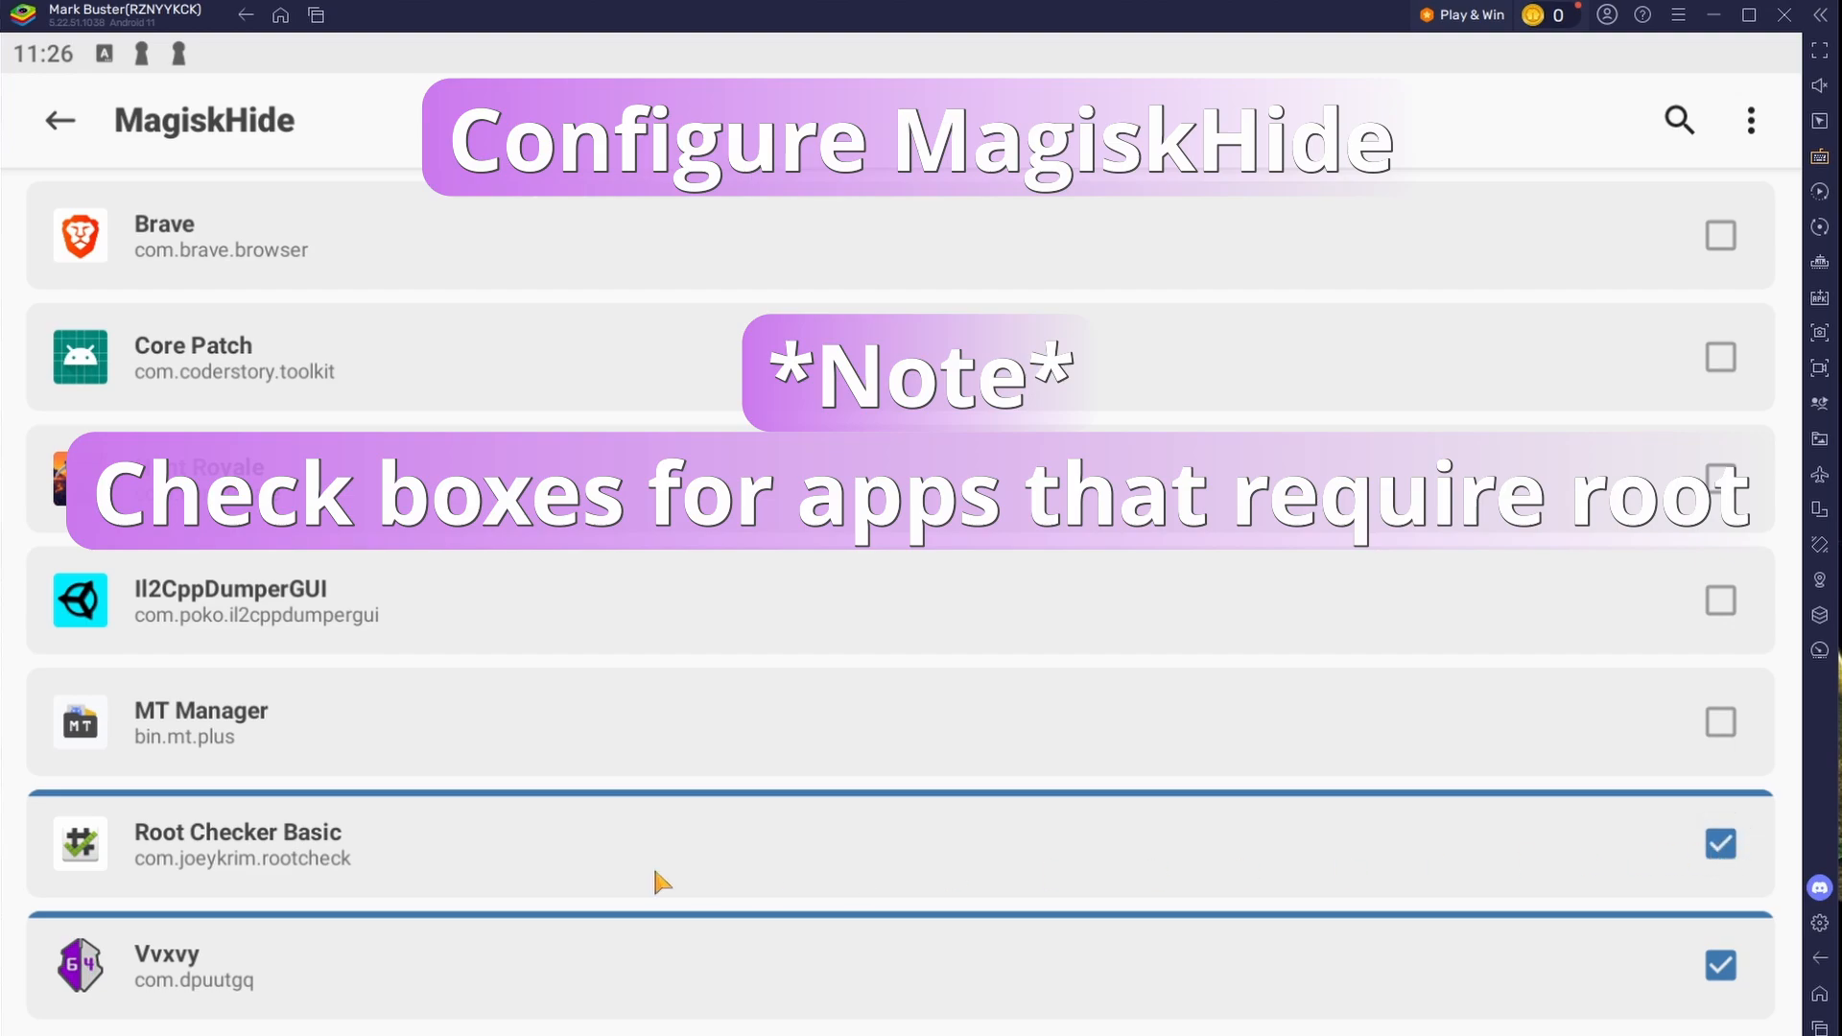
pyautogui.click(1727, 606)
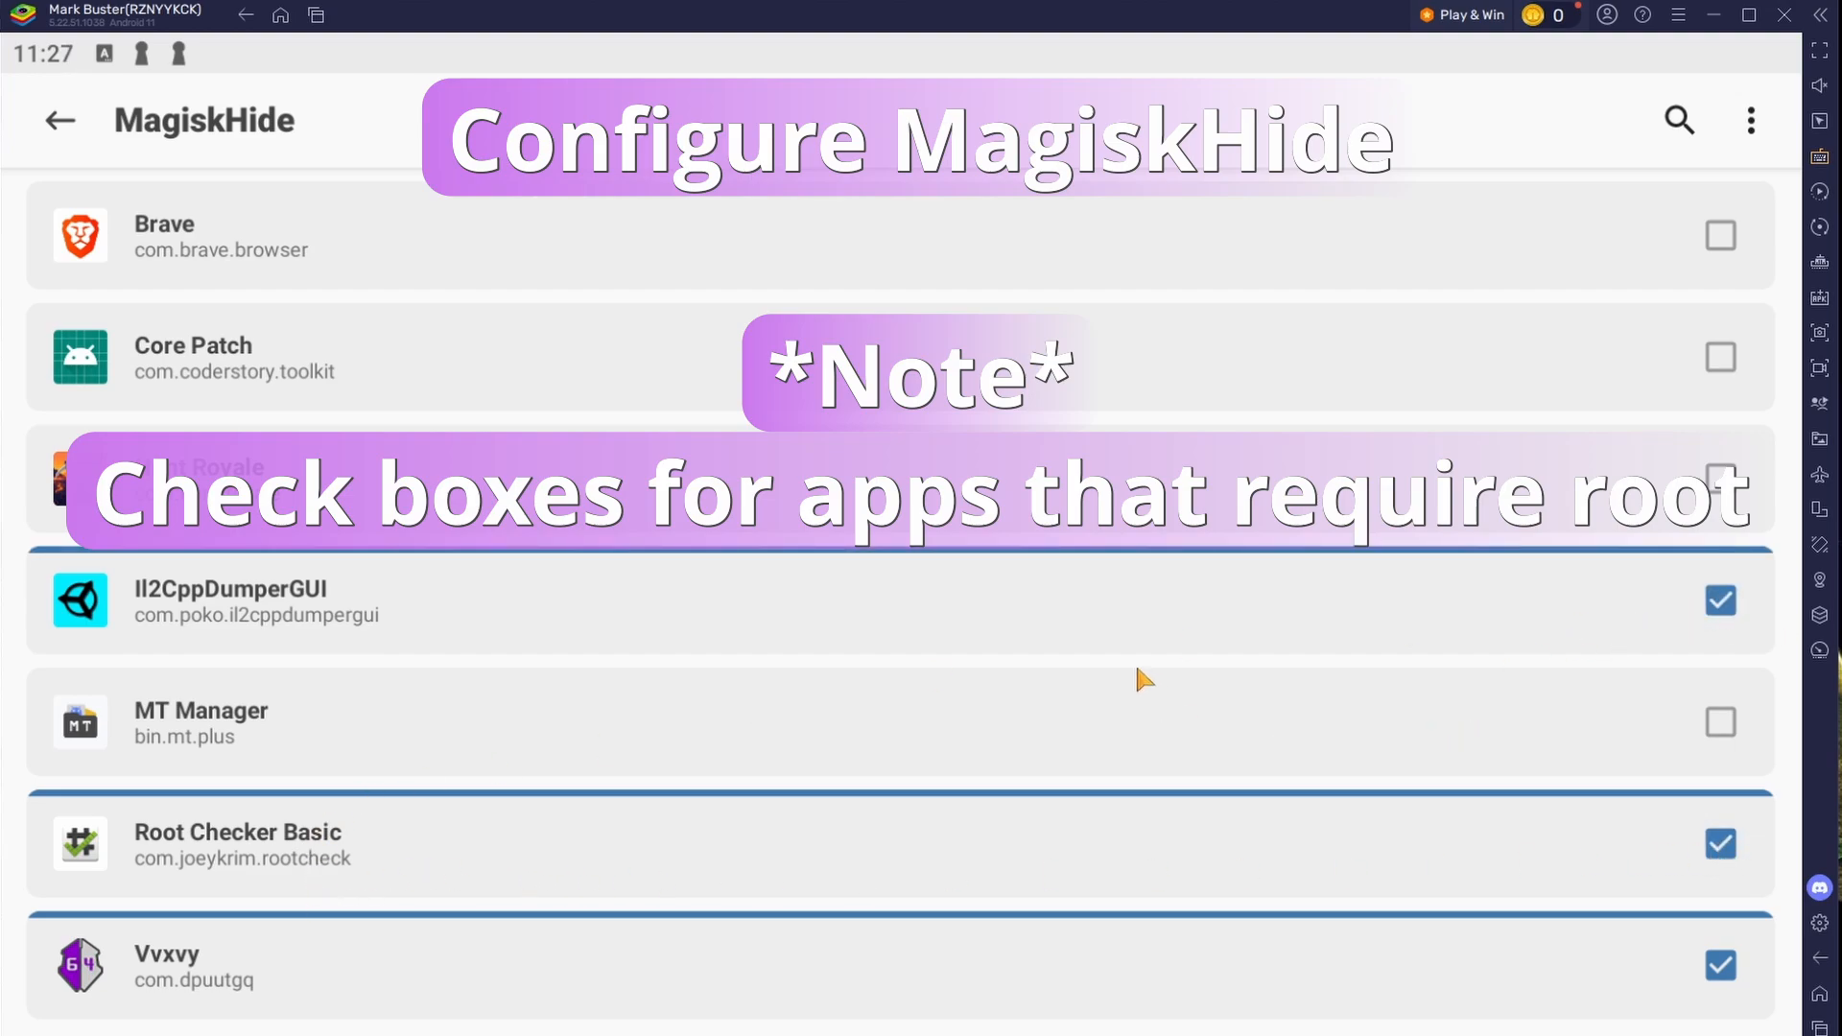
pyautogui.scroll(3, 1118, 667)
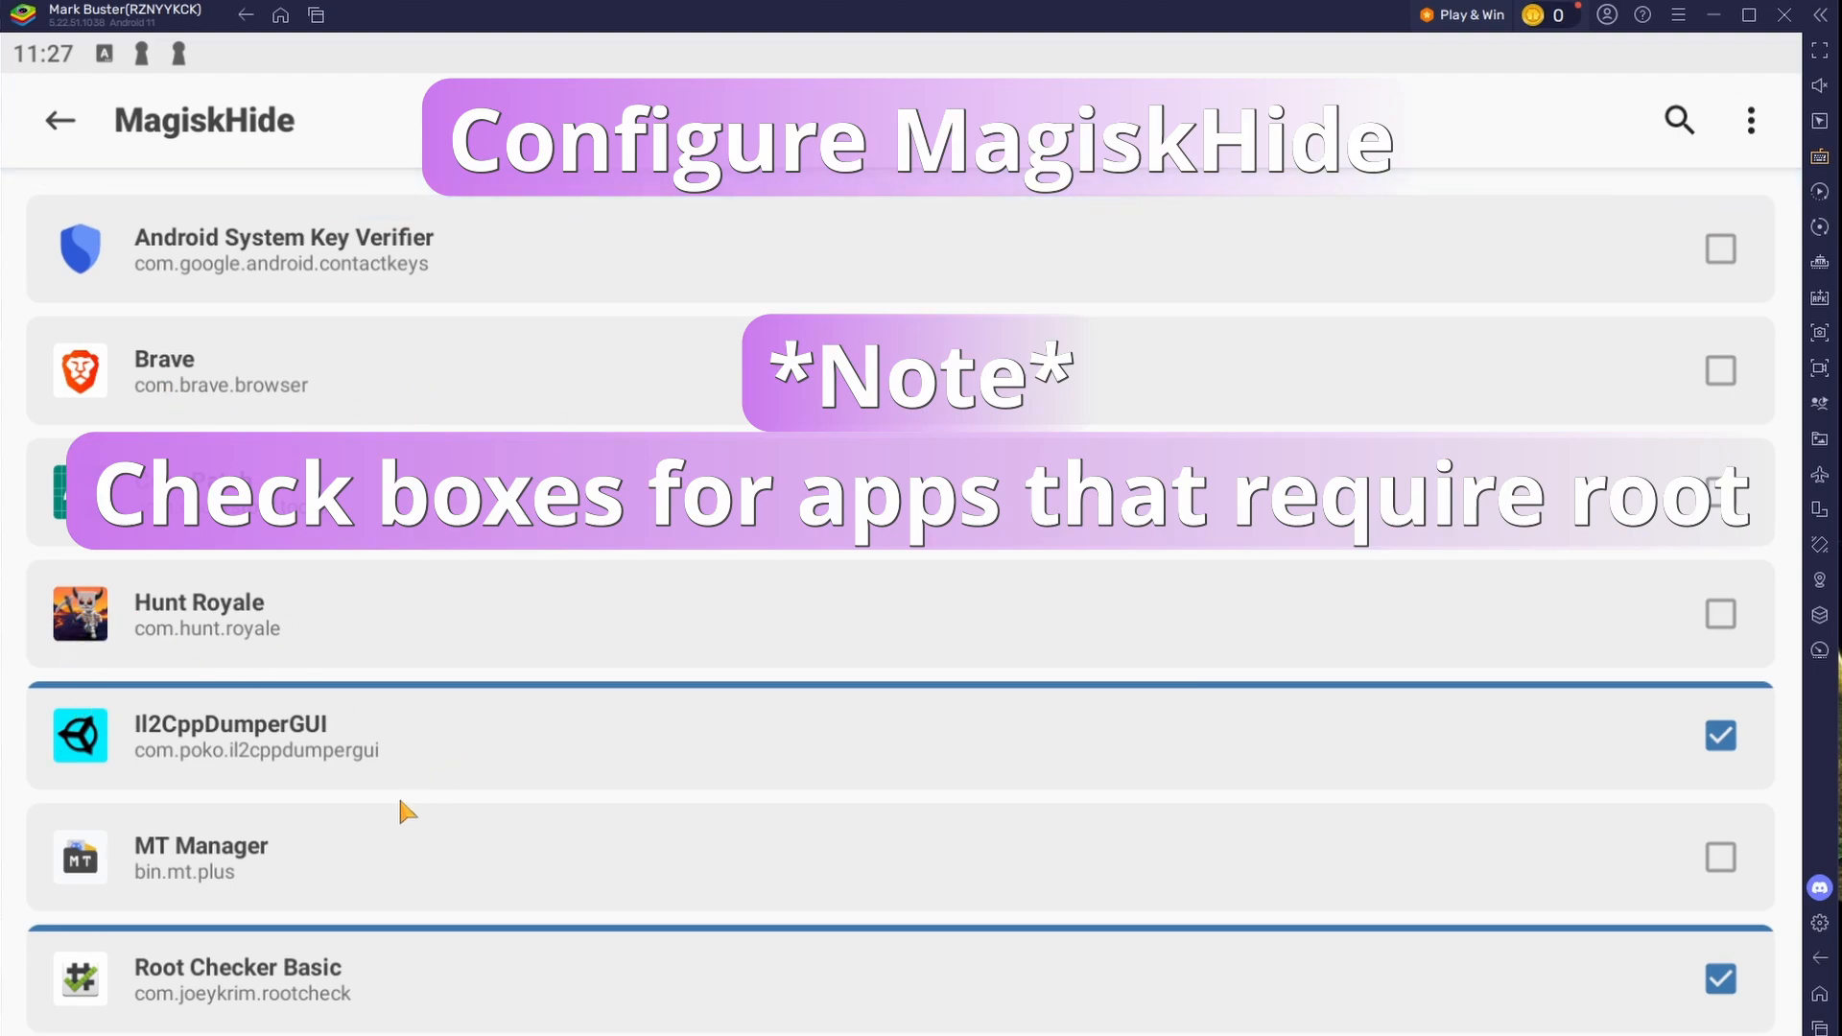
pyautogui.scroll(-3, 403, 811)
pyautogui.click(1724, 722)
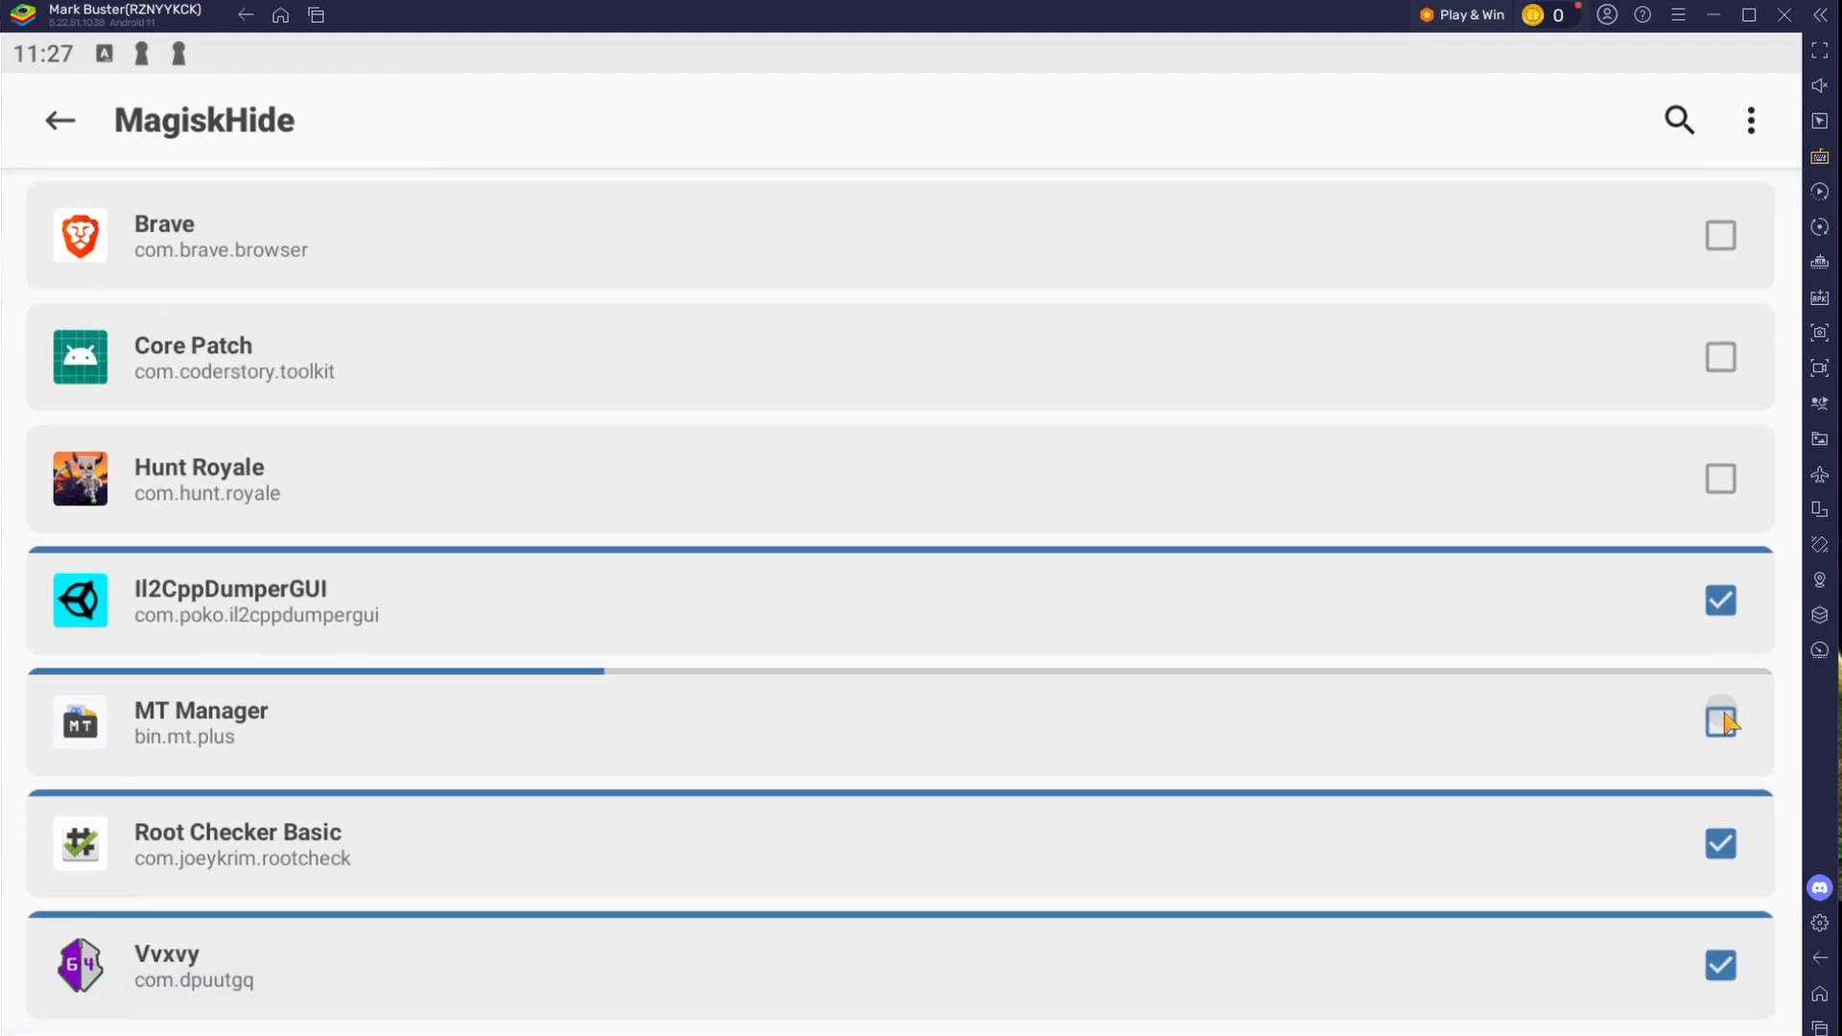
pyautogui.press('Escape')
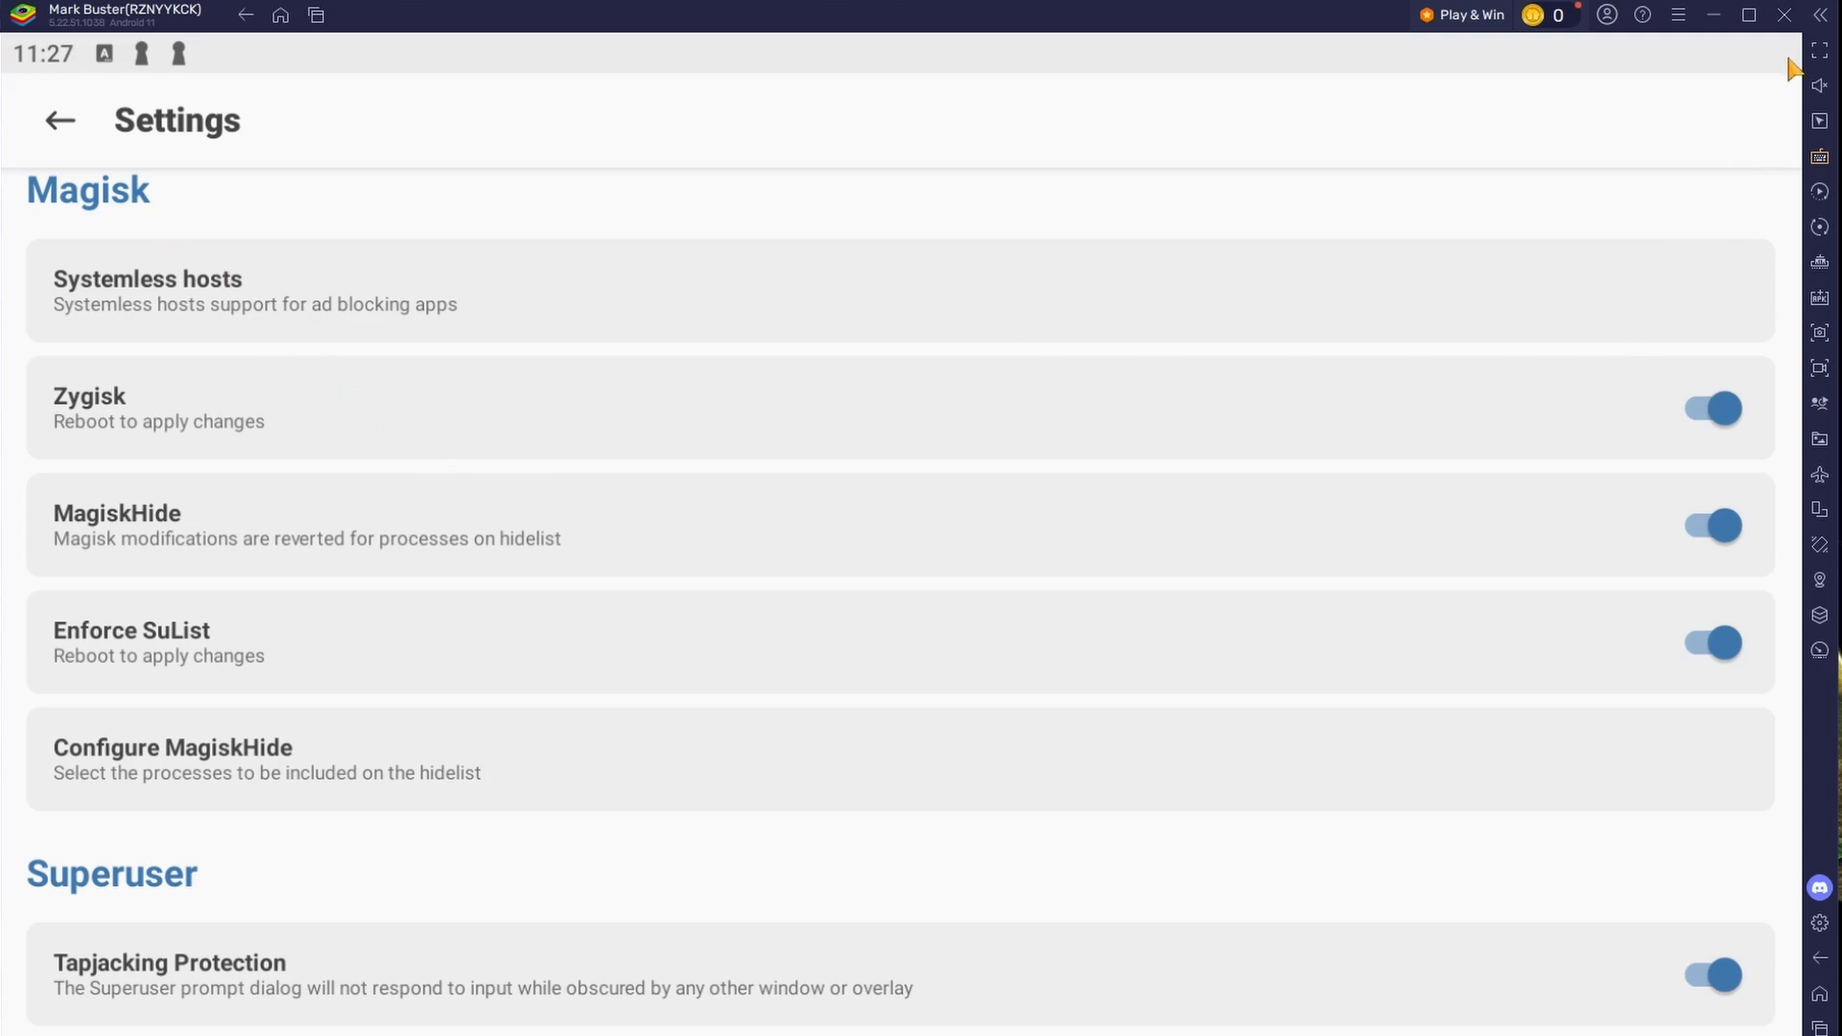
# Step: Reboot the rooted Android 11 instance by closing it completely and starting it again from the BlueStacks multi-instance manager
pyautogui.click(1785, 17)
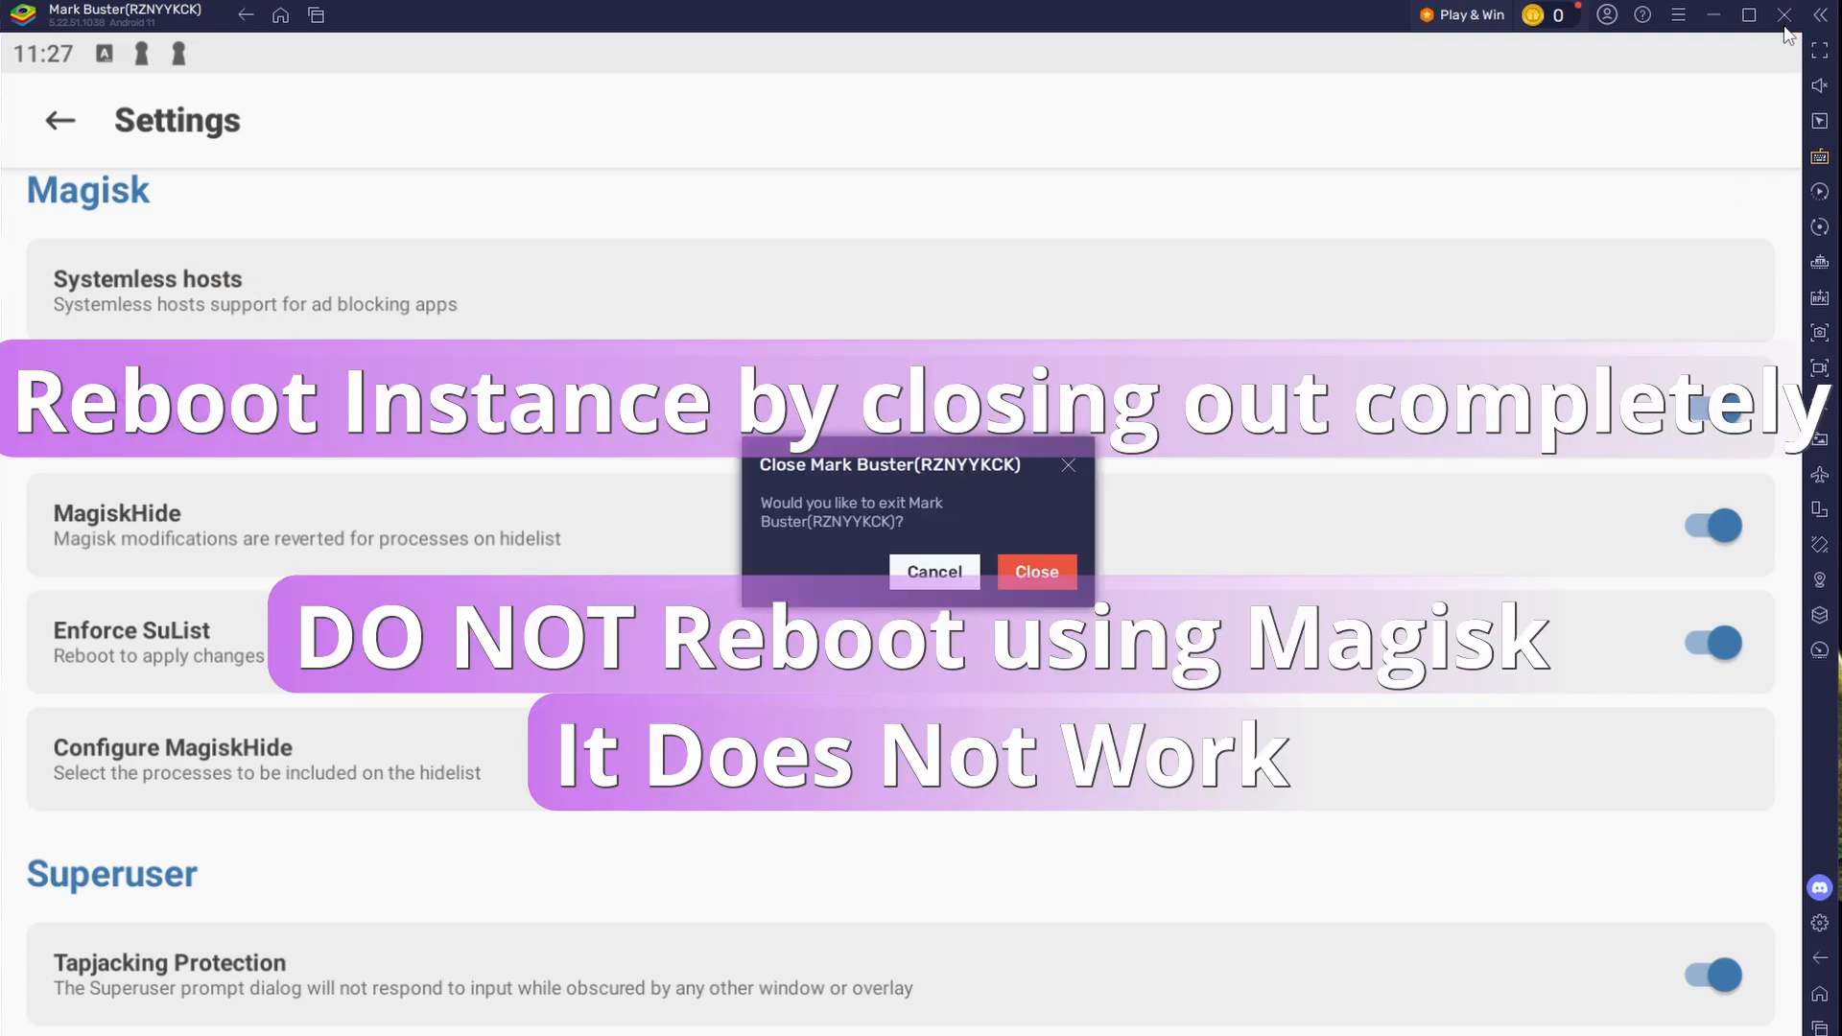
pyautogui.click(1064, 576)
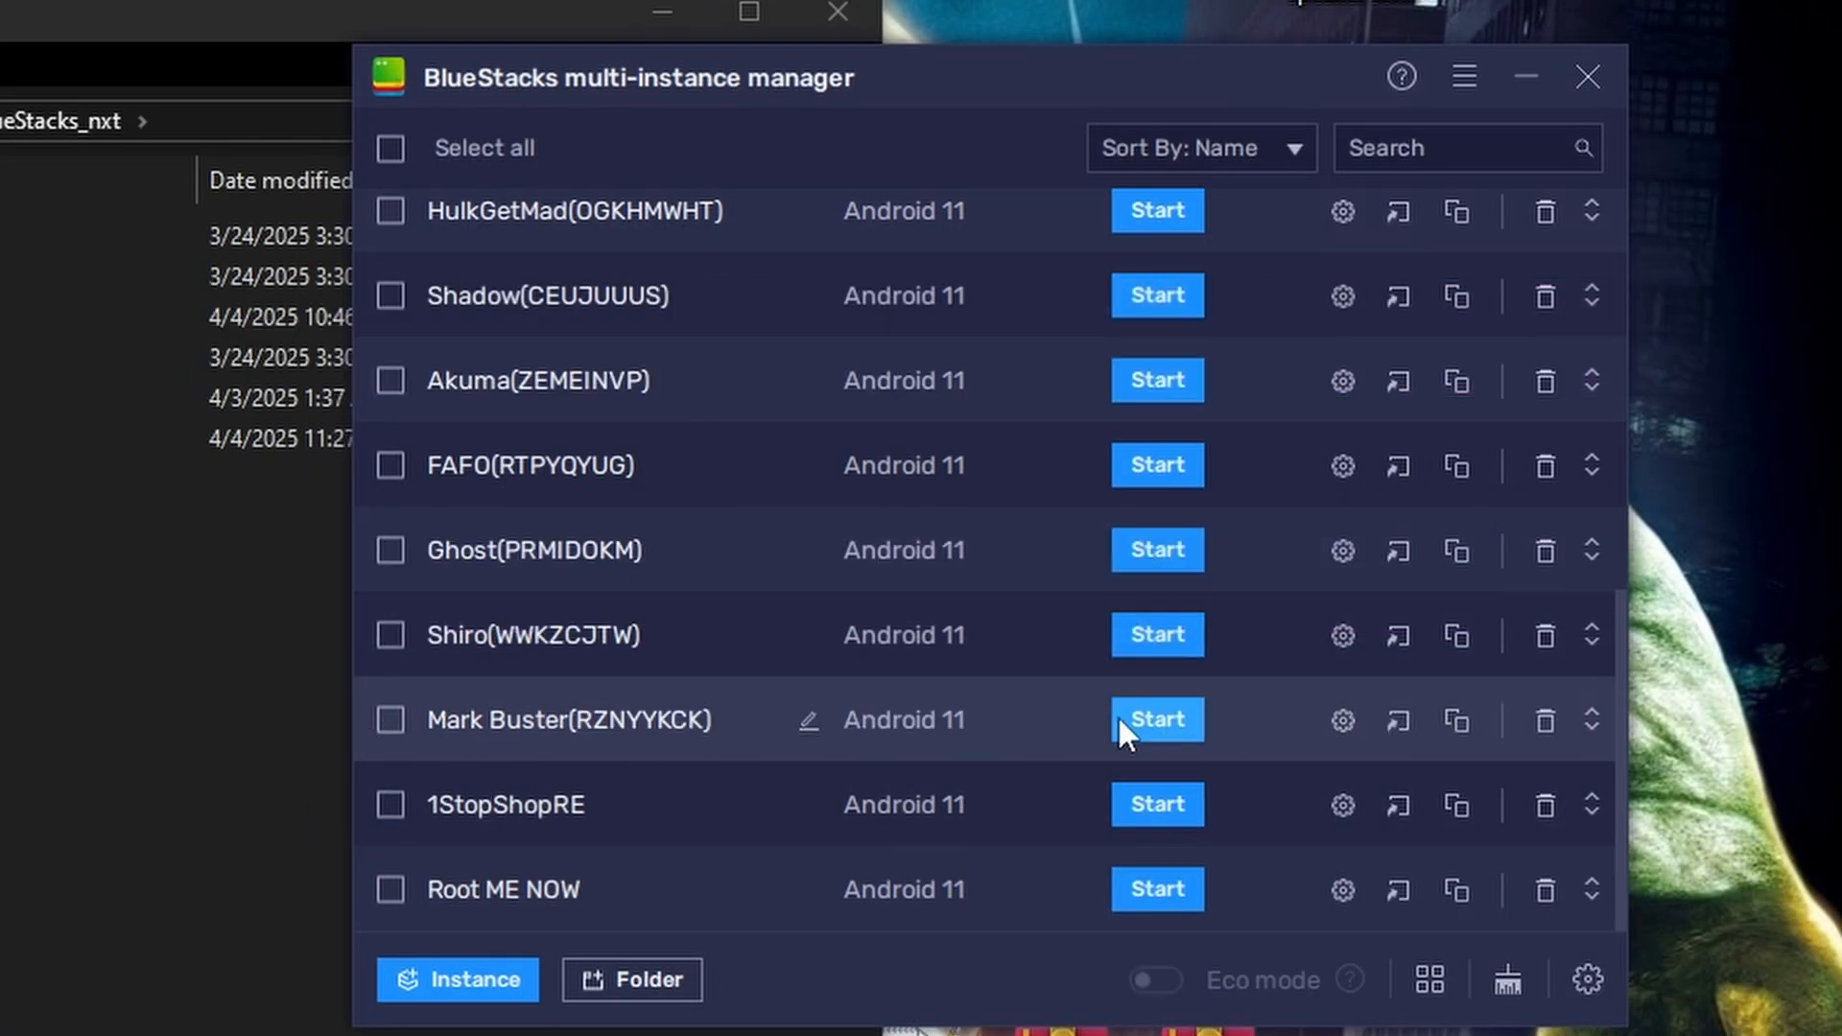
pyautogui.click(1175, 737)
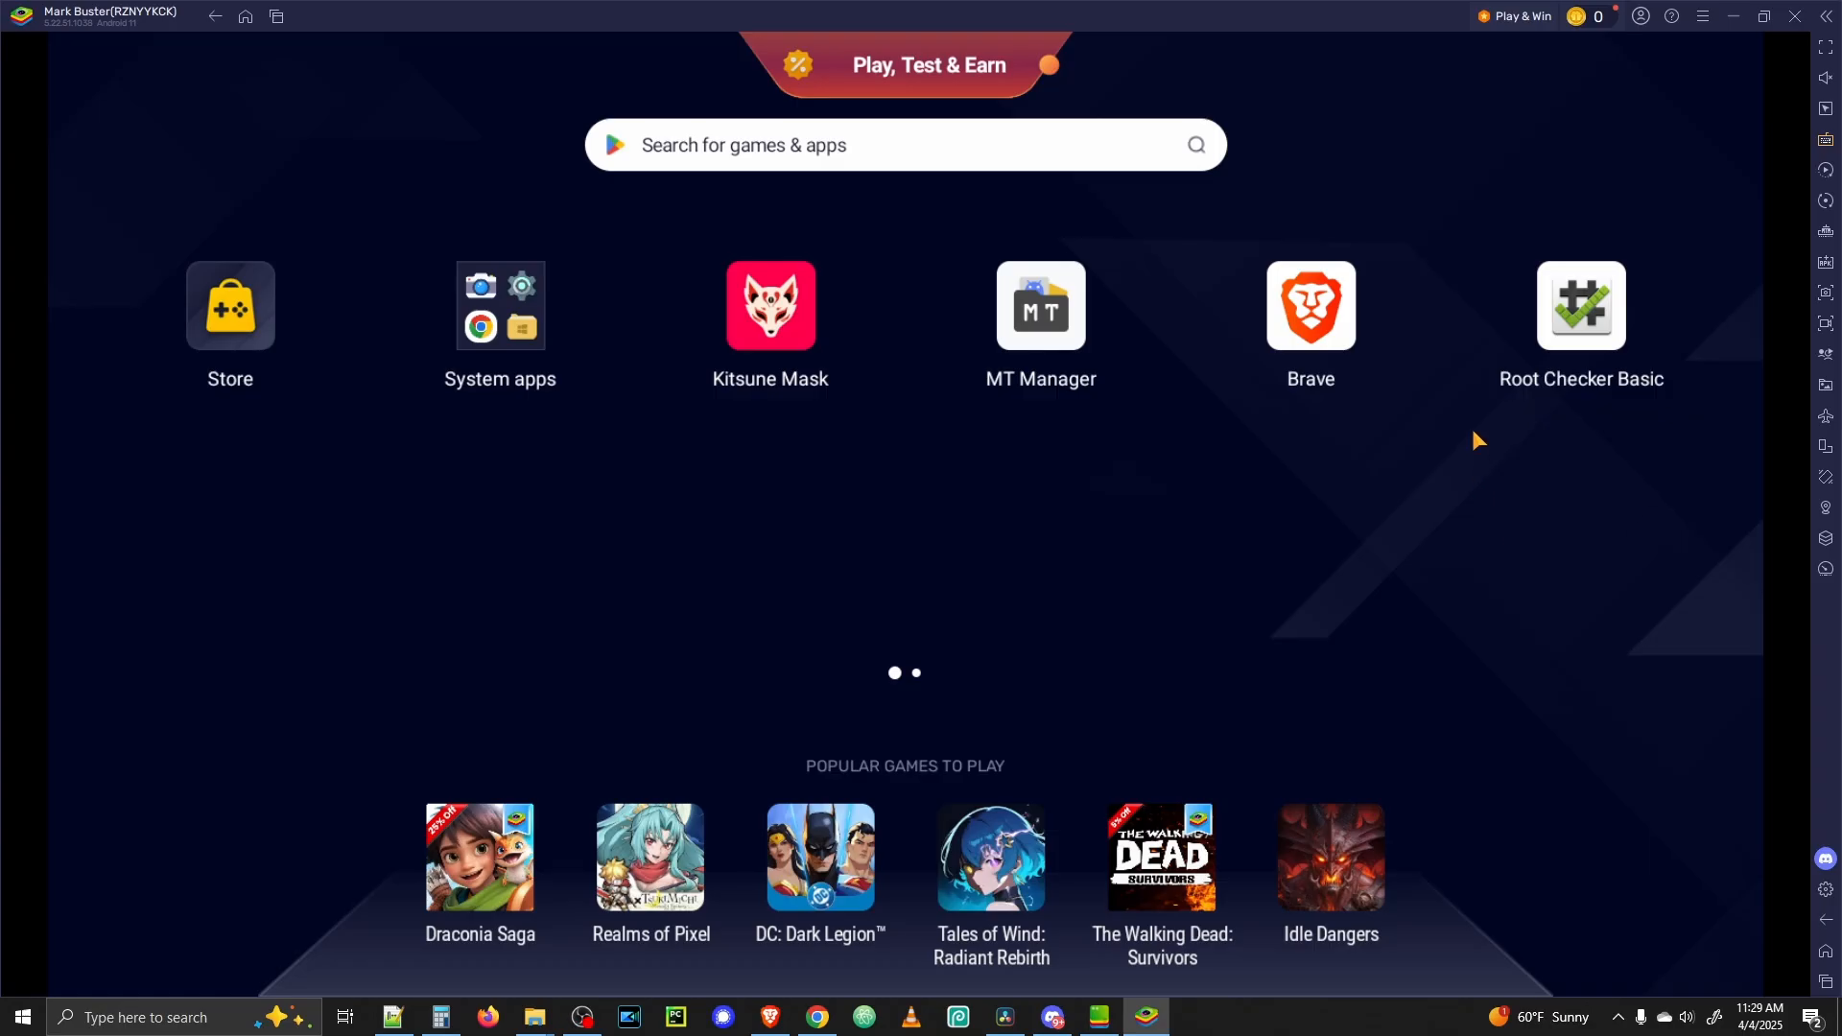
# Step: Verify the root status in Root Checker Basic and return to the instance's home screen
pyautogui.click(1575, 312)
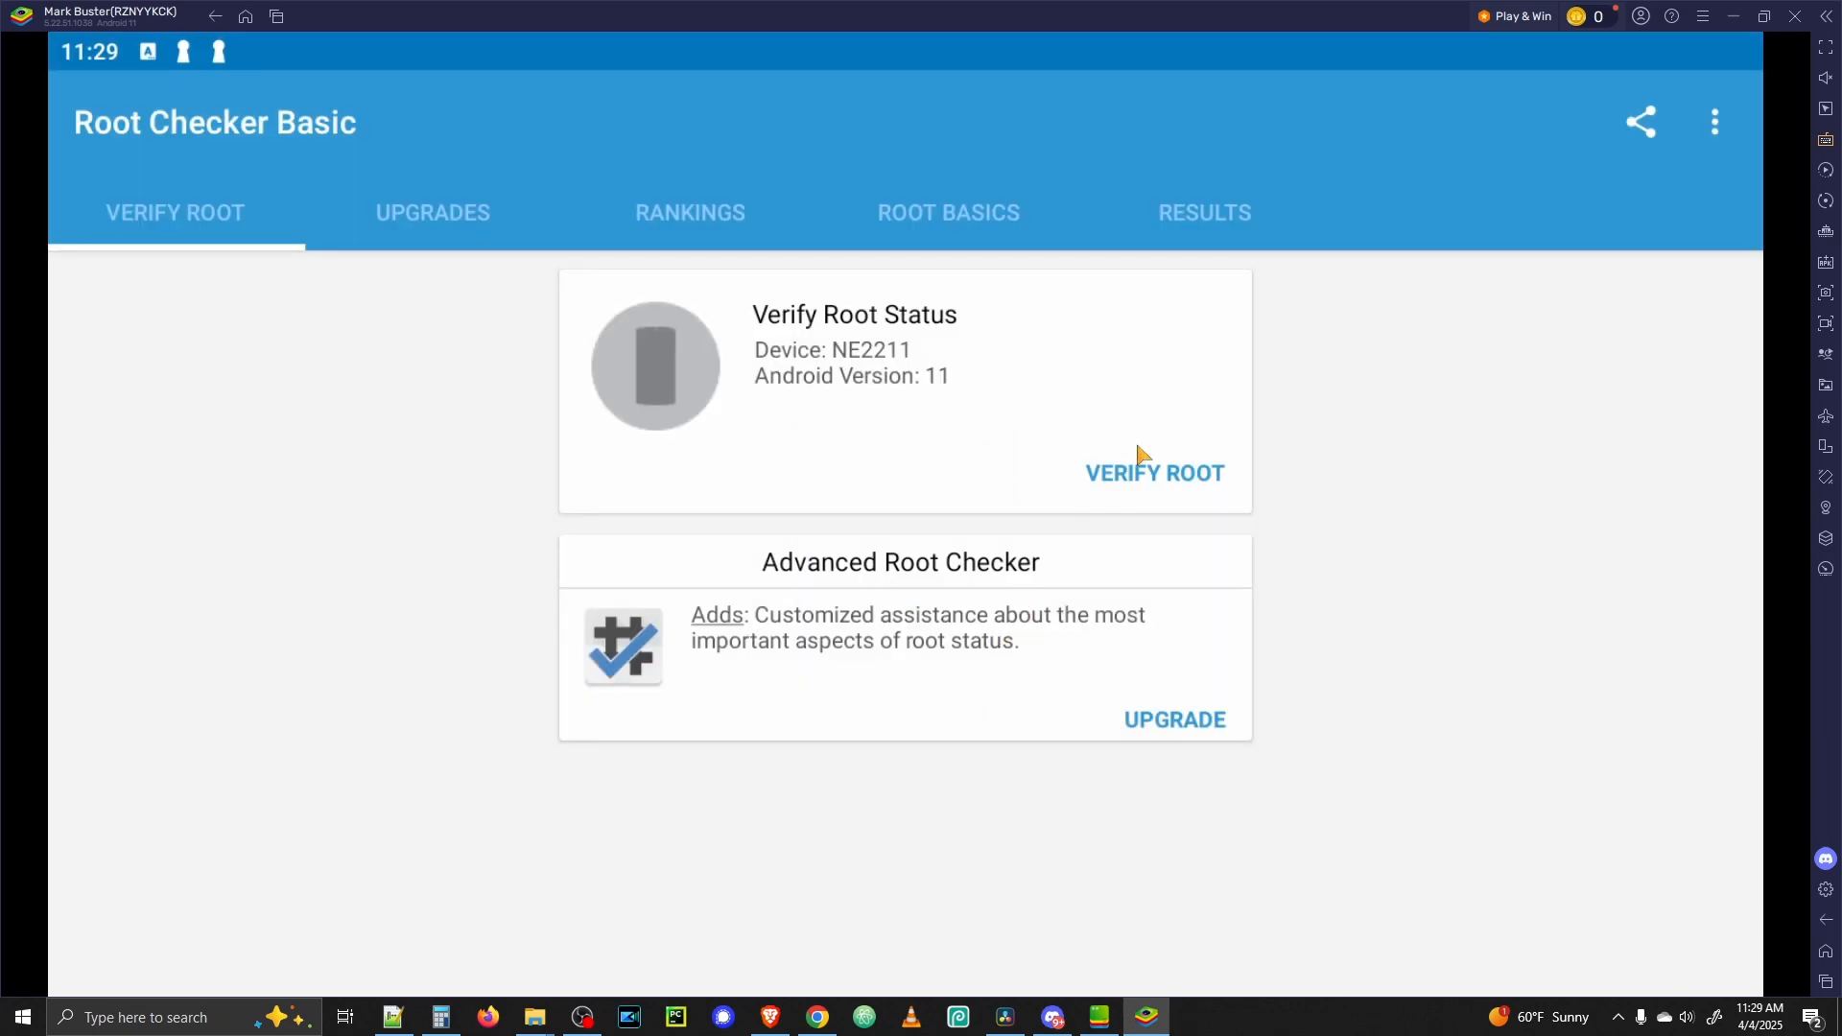
pyautogui.click(1157, 474)
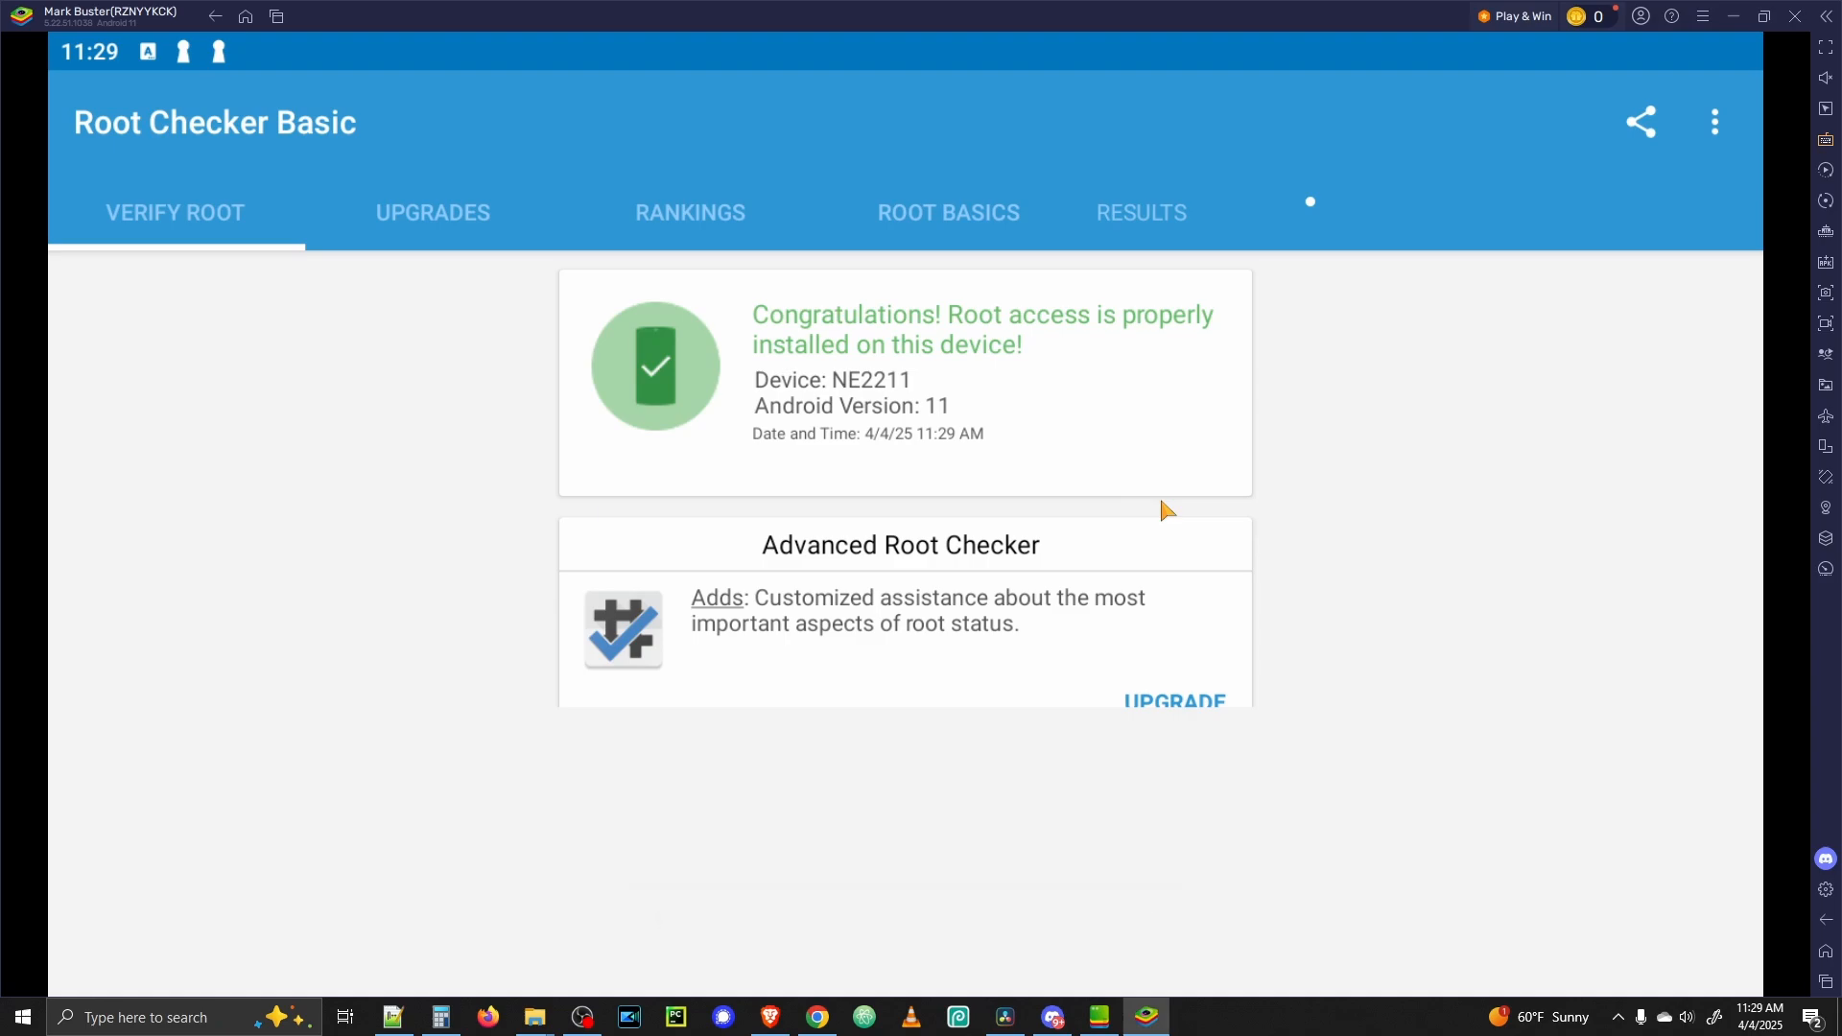
pyautogui.click(1826, 951)
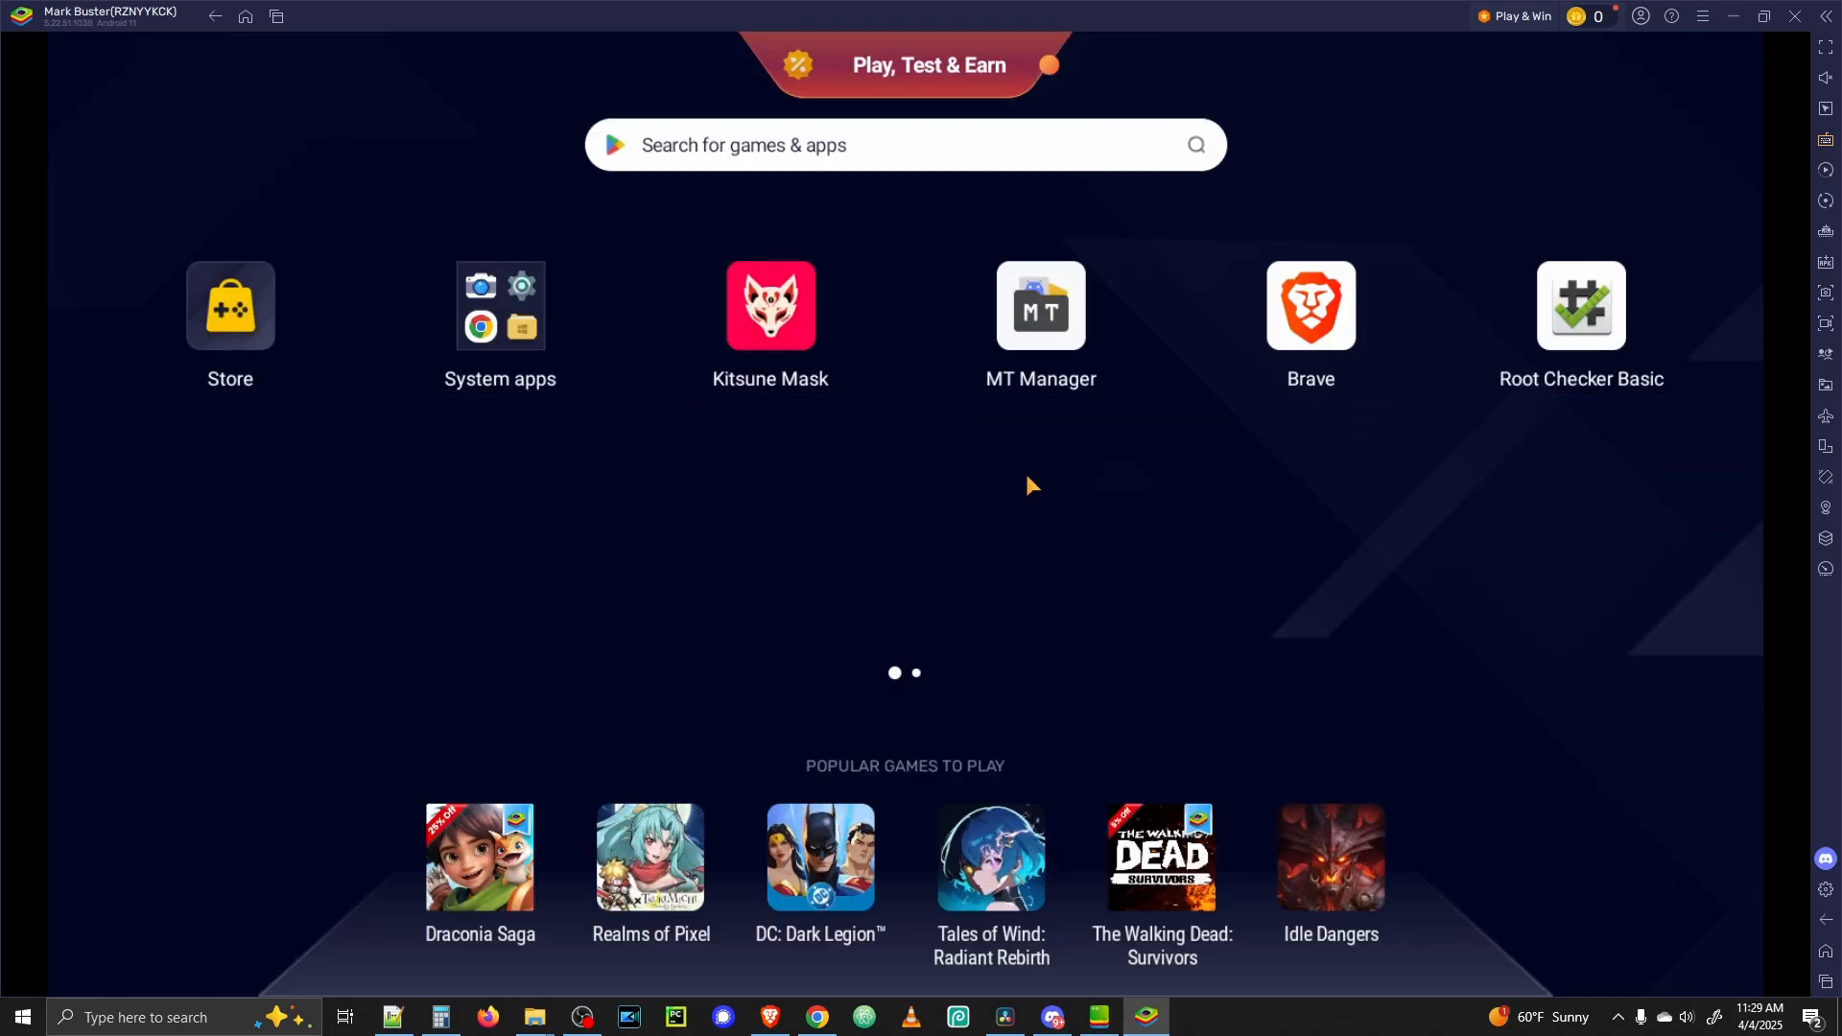
# Step: Check the Zygisk, MagiskHide and Enforce SuList states in the Kitsune Mask settings and return to the instance's home screen
pyautogui.click(791, 354)
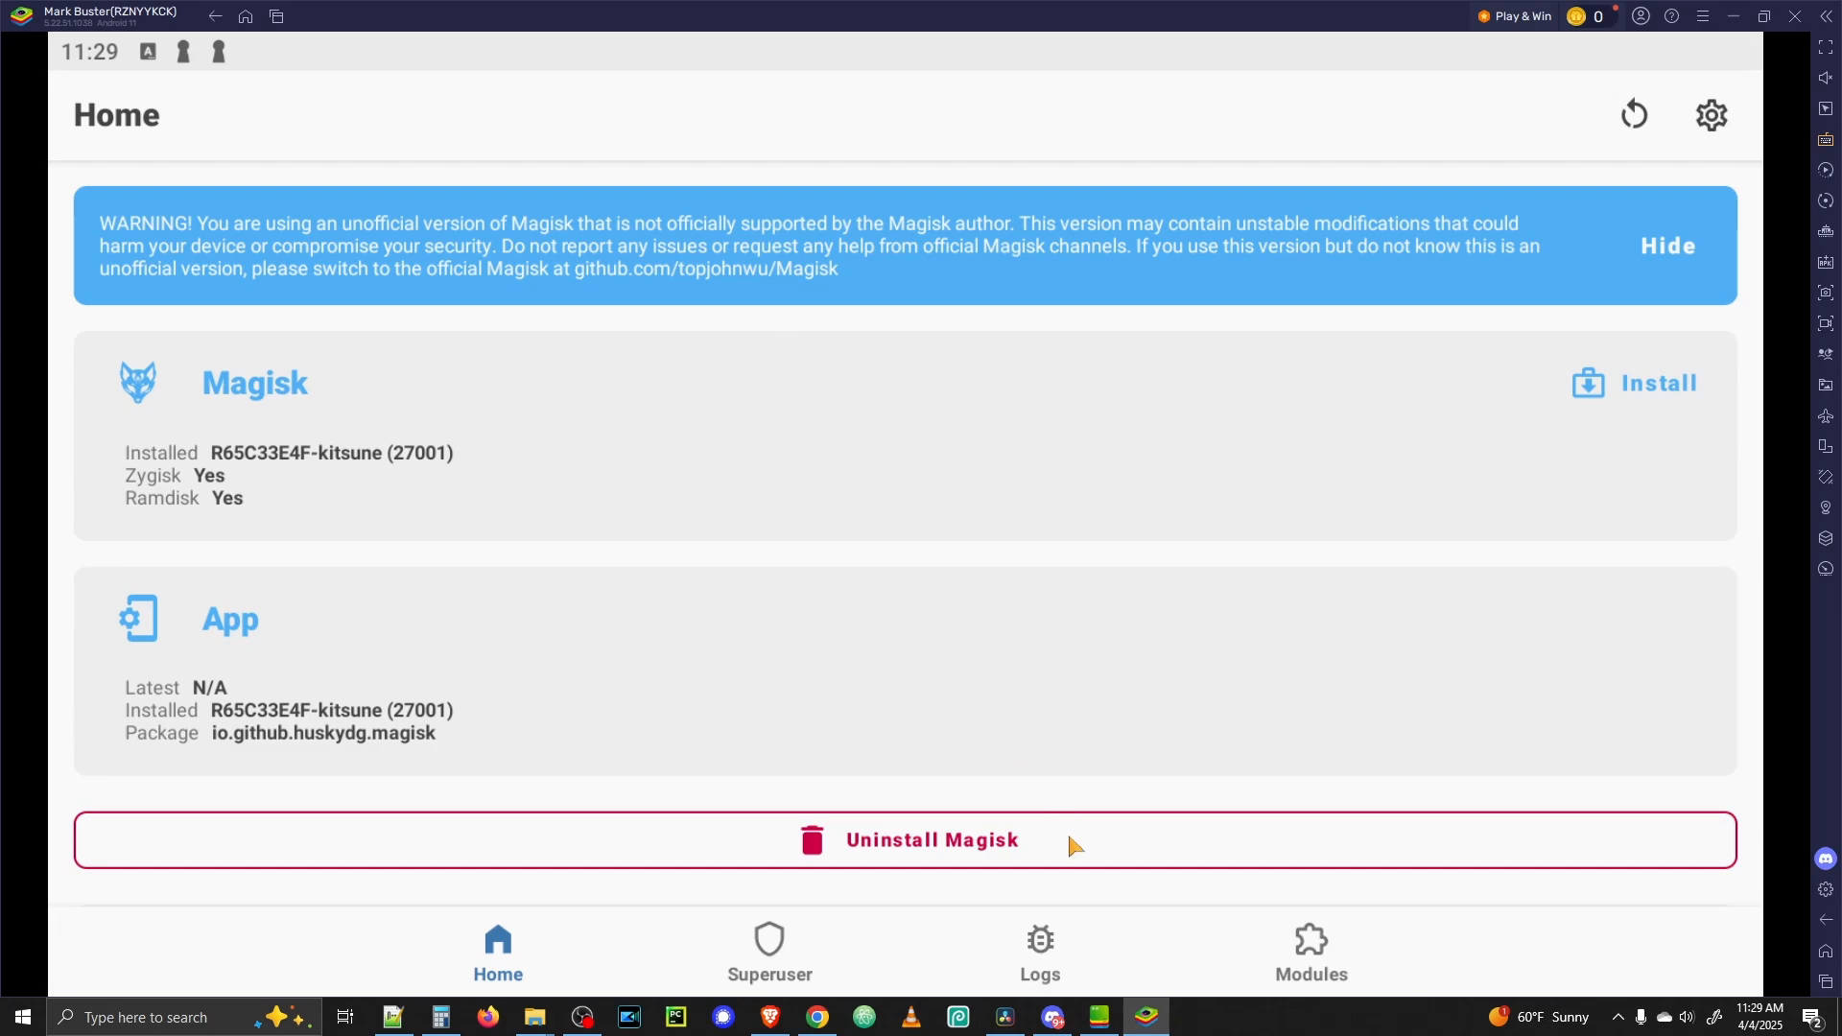
pyautogui.click(1715, 119)
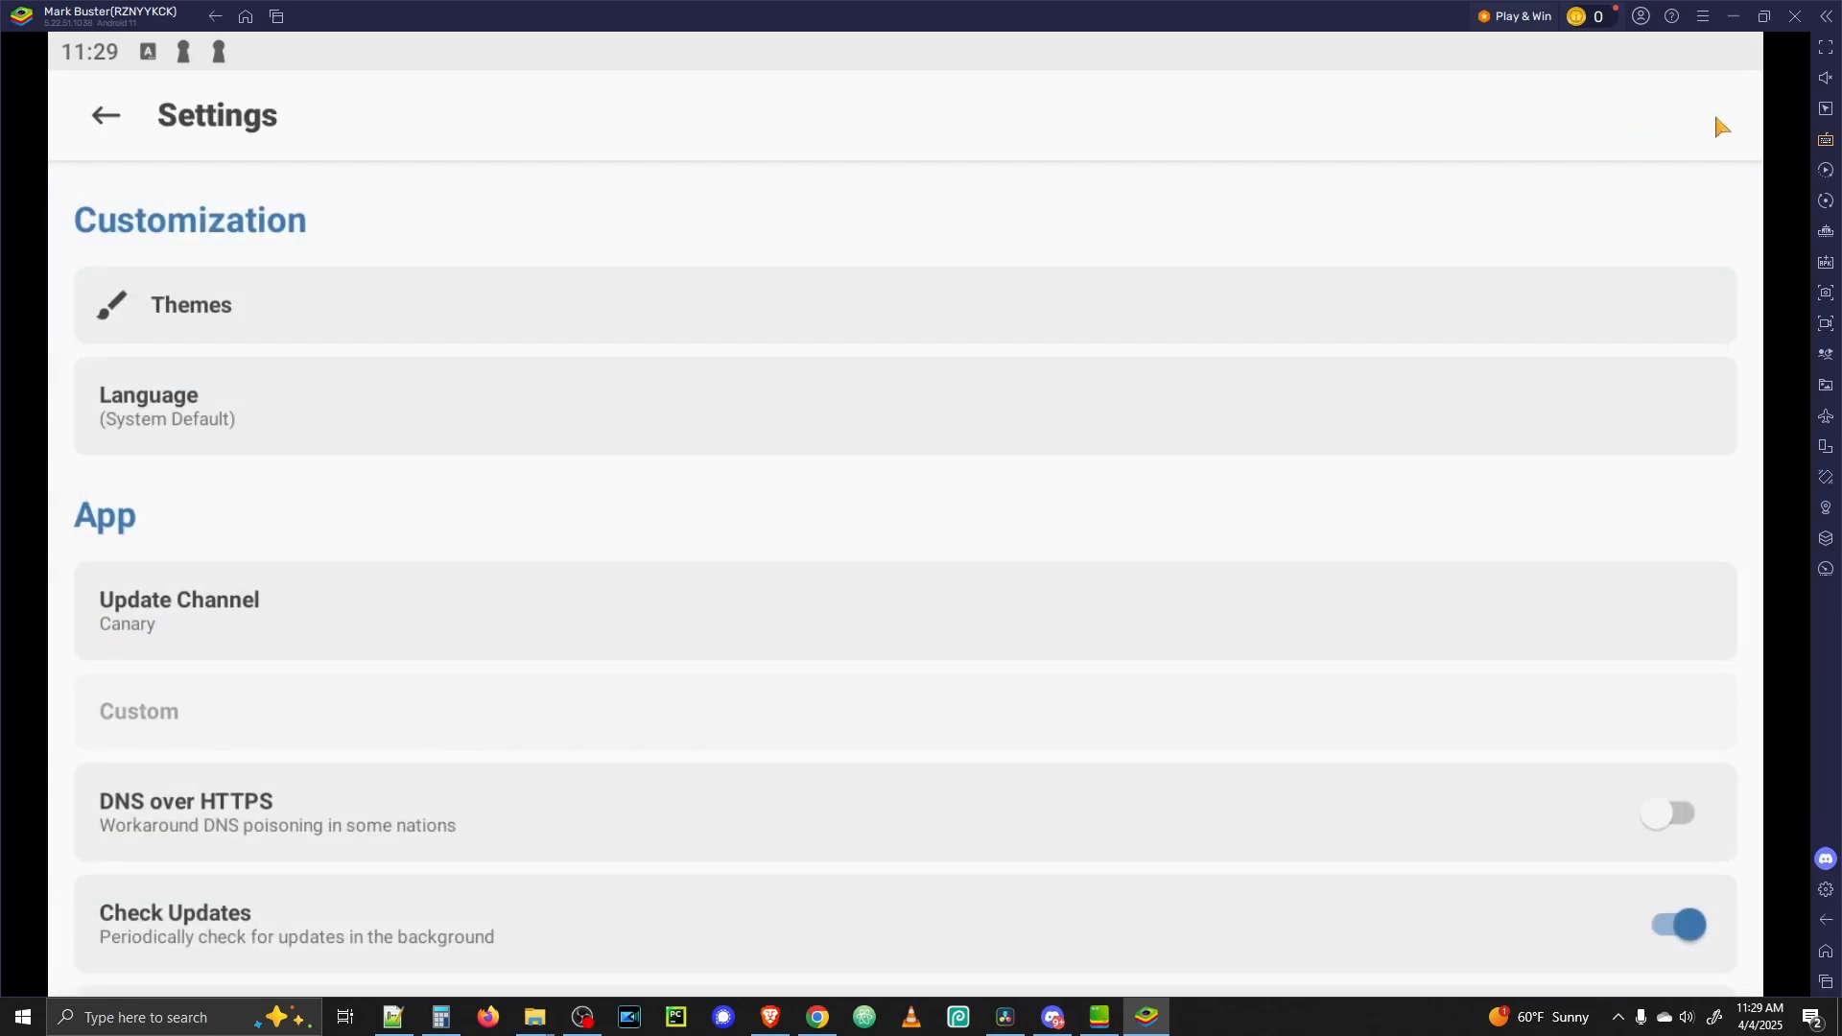
pyautogui.scroll(-4, 935, 635)
pyautogui.scroll(-8, 916, 625)
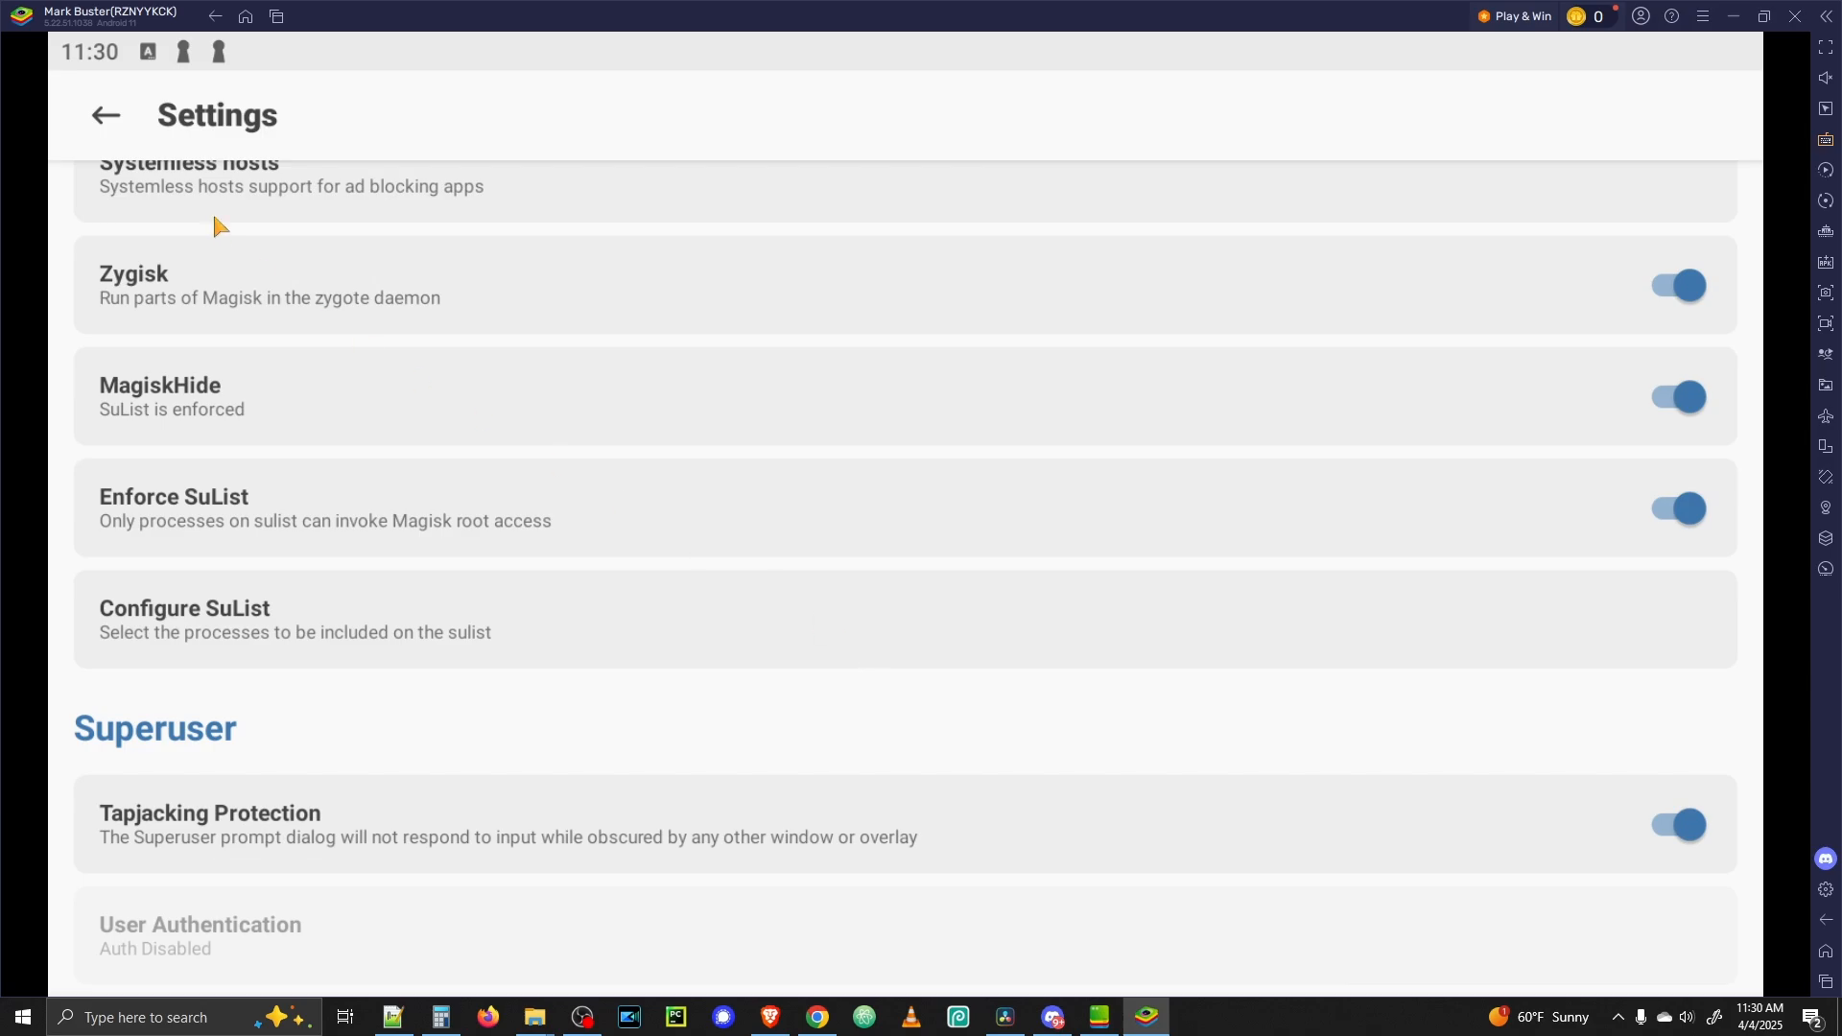
pyautogui.click(106, 118)
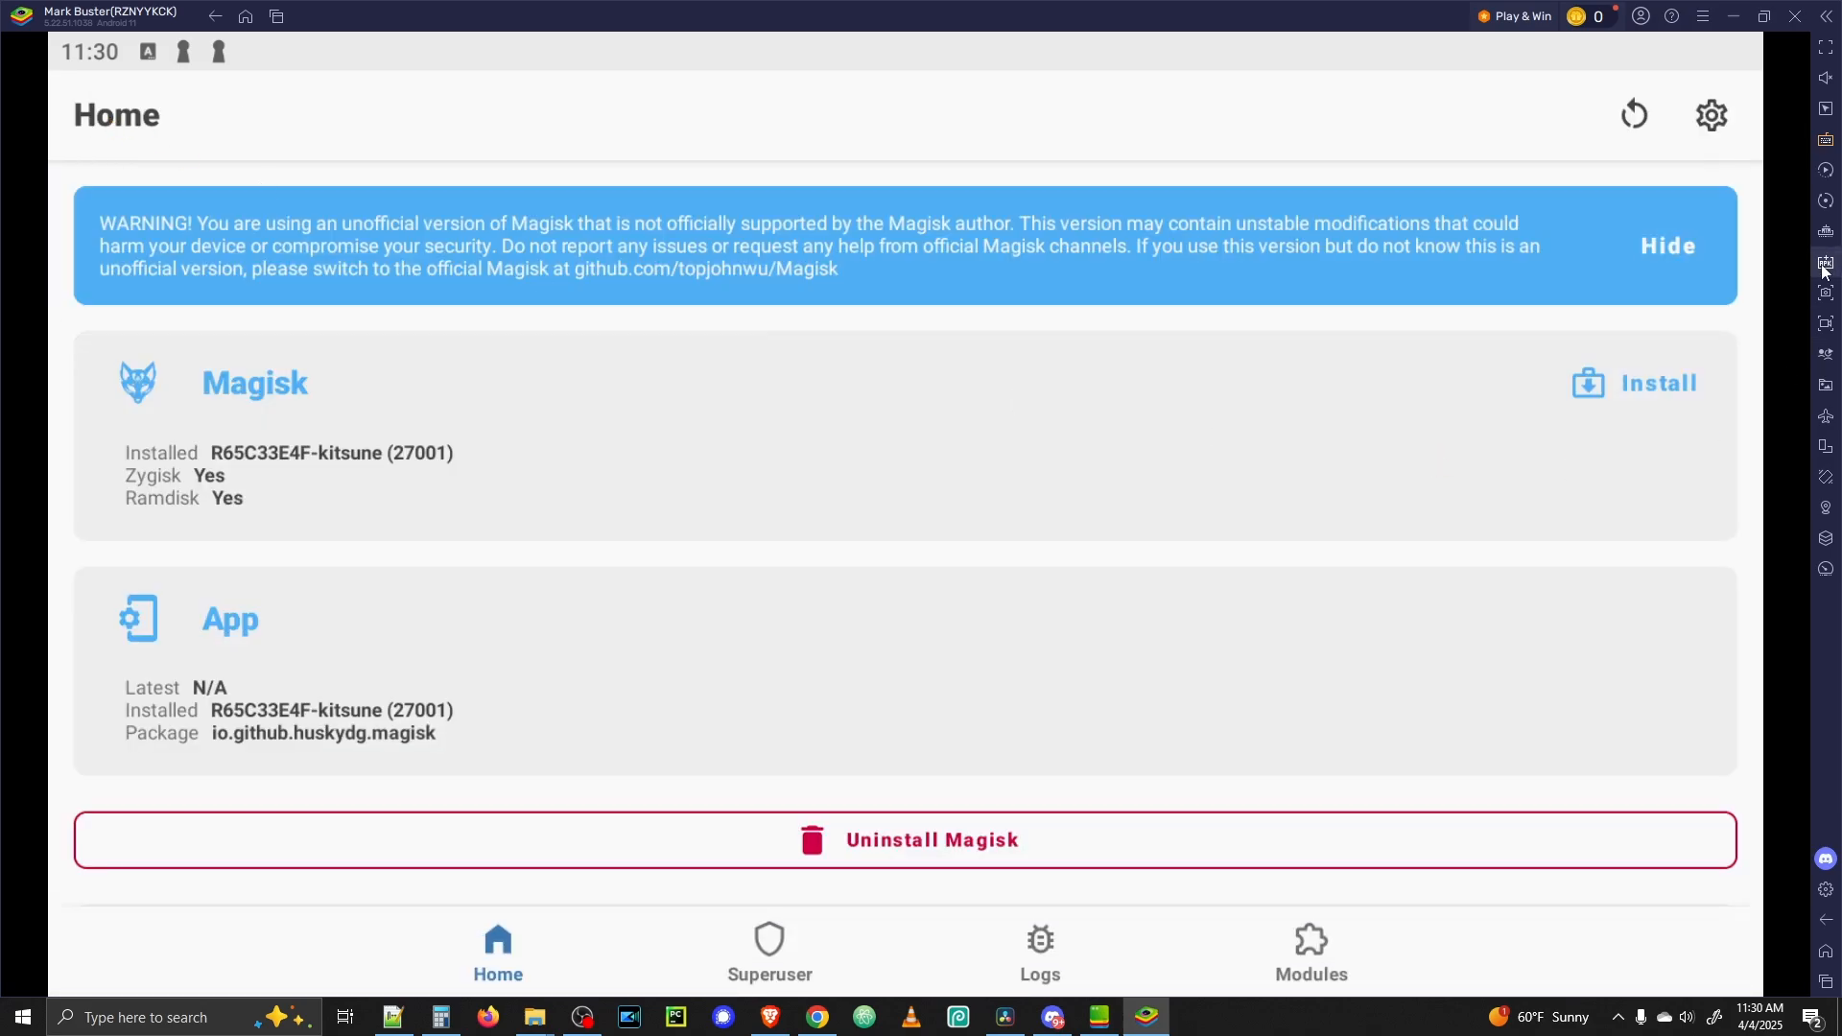
pyautogui.click(1825, 951)
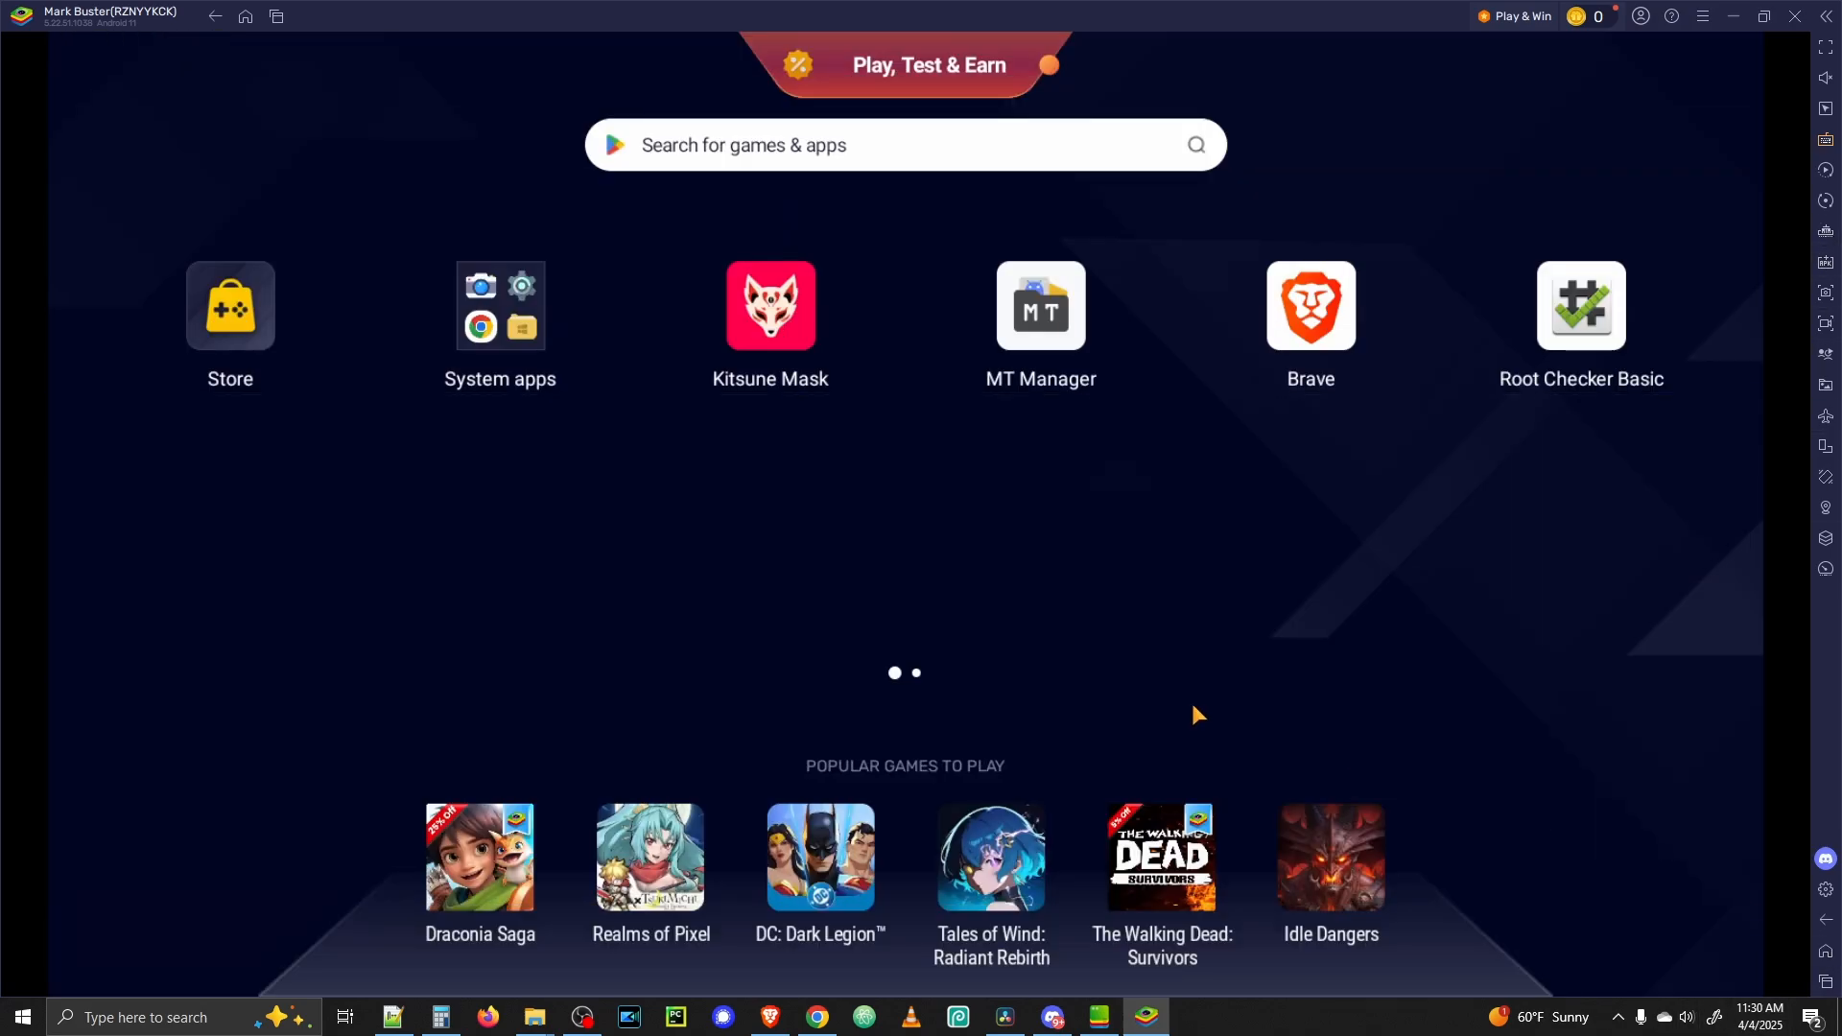